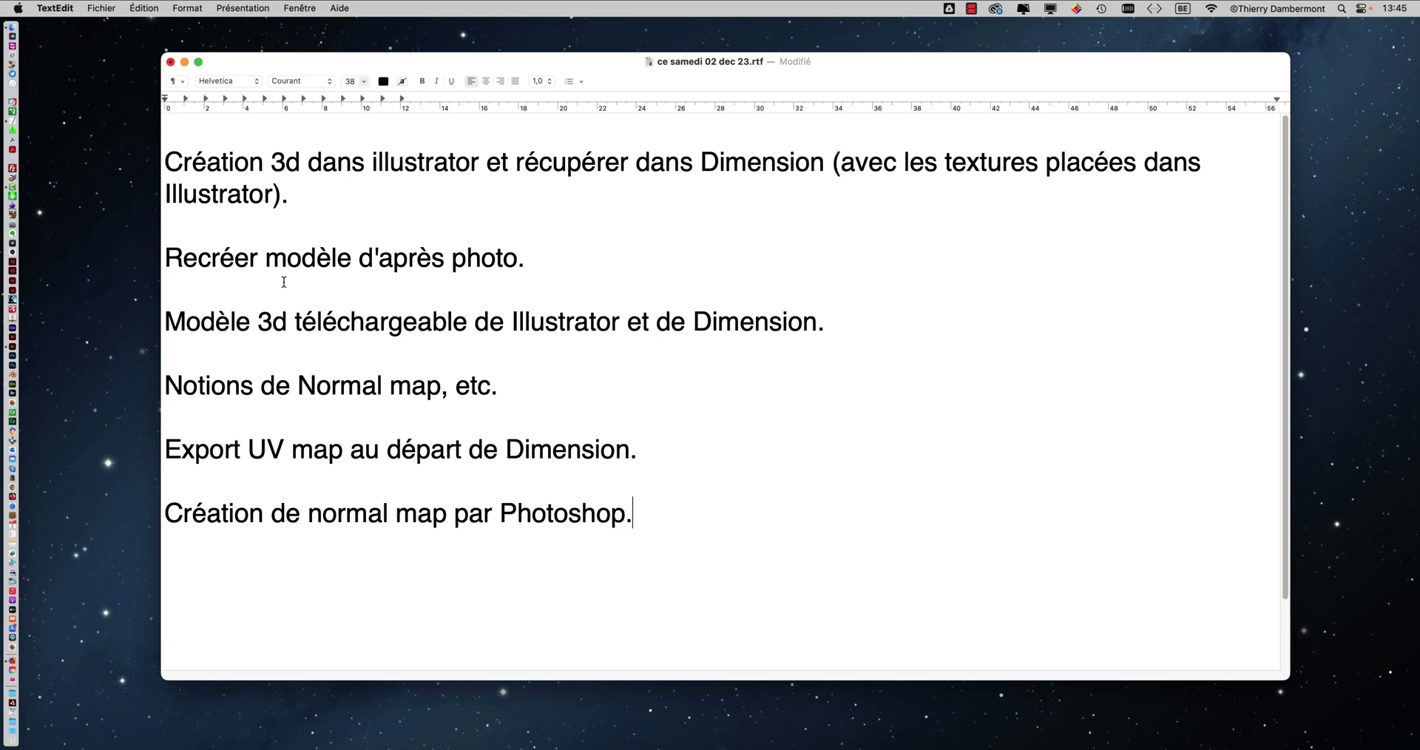
pyautogui.moveTo(166, 161); pyautogui.dragTo(804, 204)
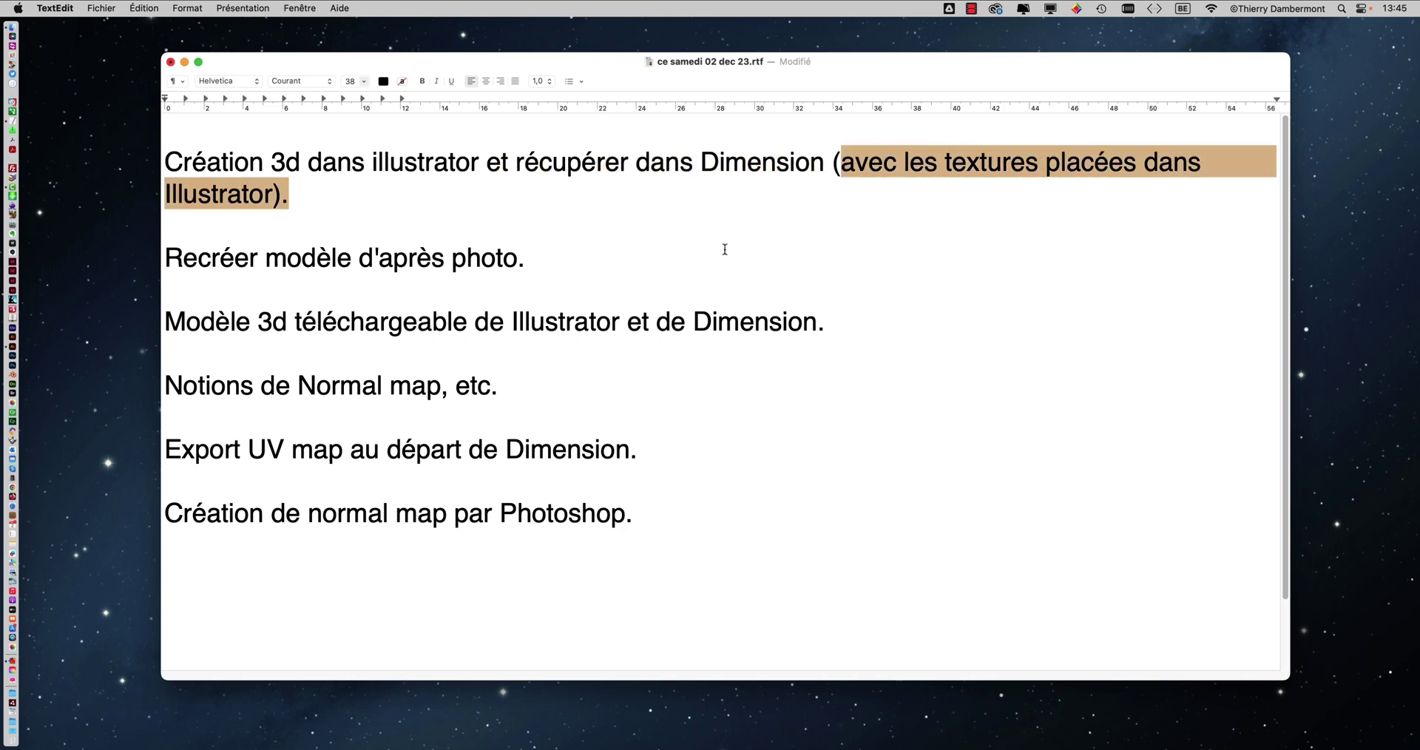
pyautogui.click(185, 260)
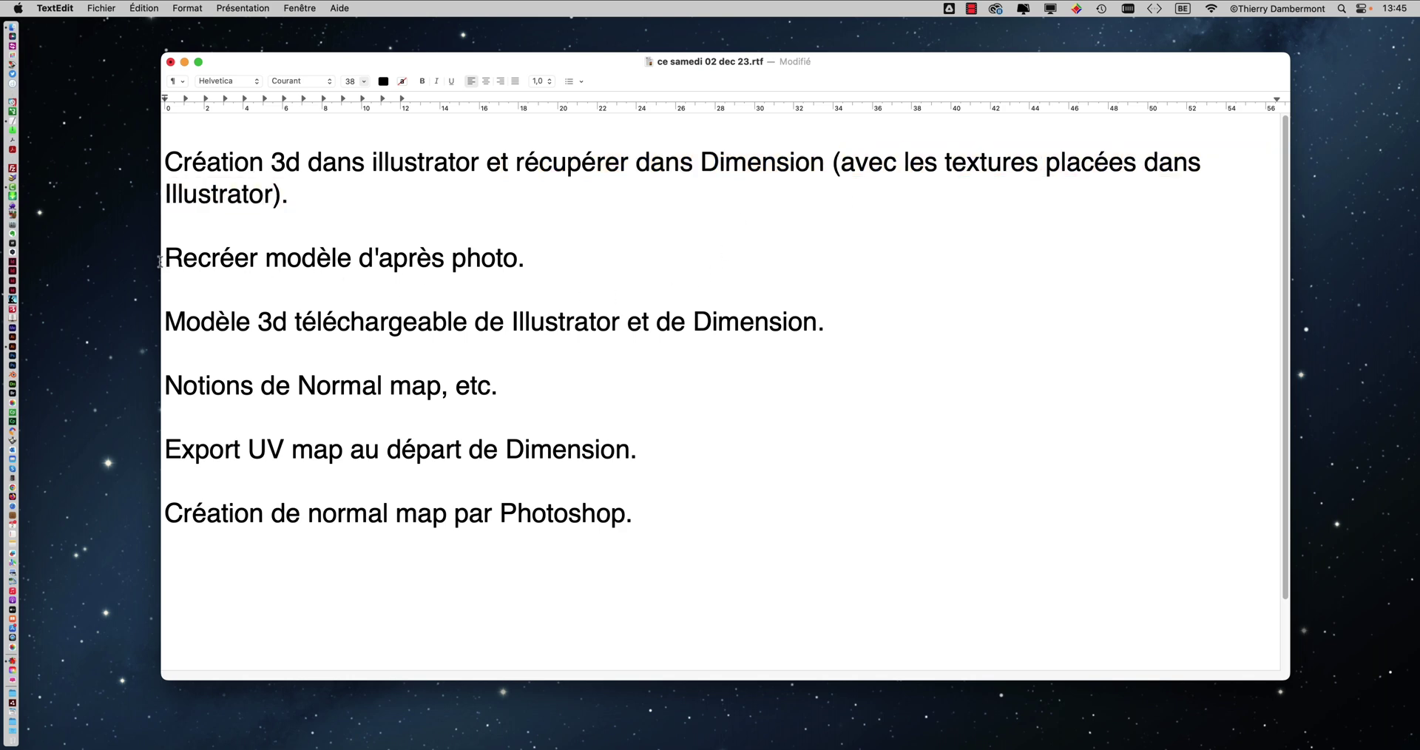
pyautogui.moveTo(164, 259); pyautogui.dragTo(527, 264)
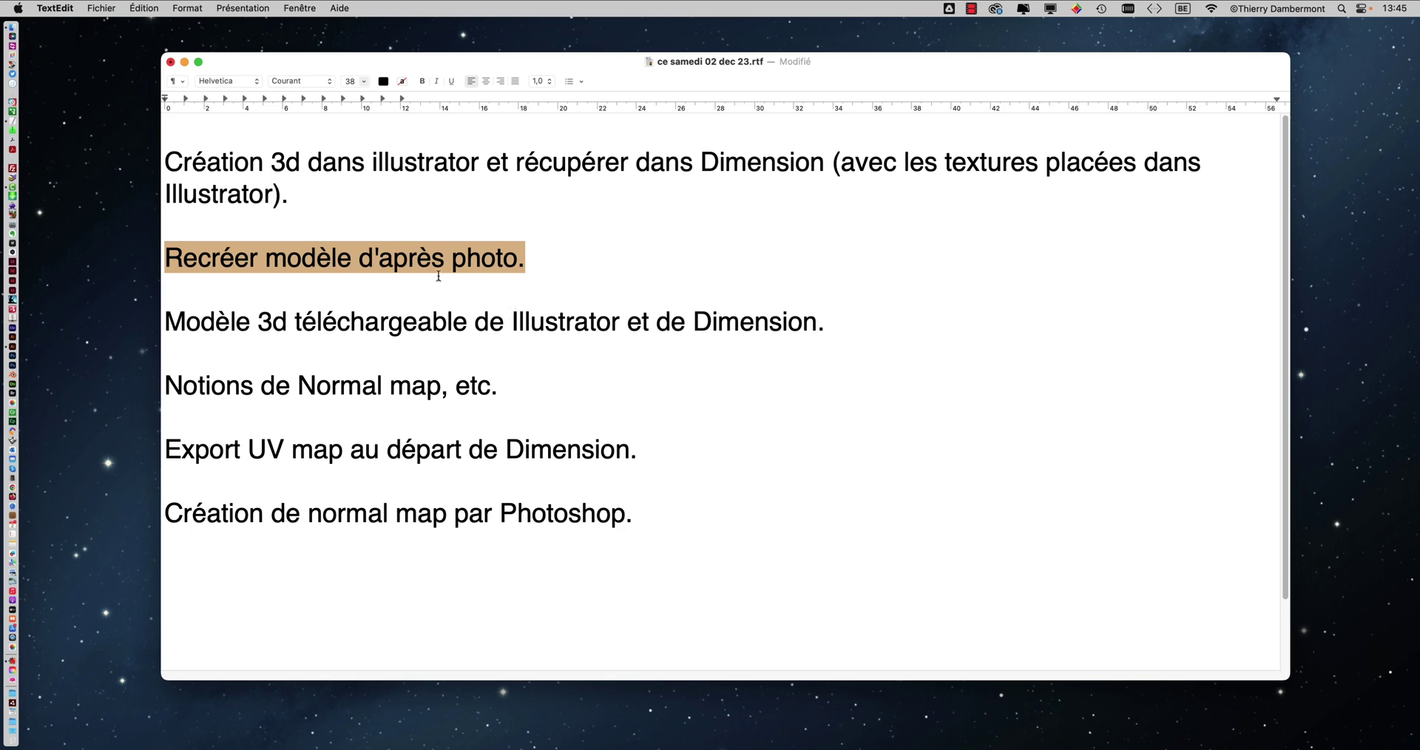
# Add "dans Illustrator" to the end of the "Recréer modèle d'après photo" line and capitalise "Illustrator" in the first line
pyautogui.click(515, 261)
pyautogui.write('dans Ill')
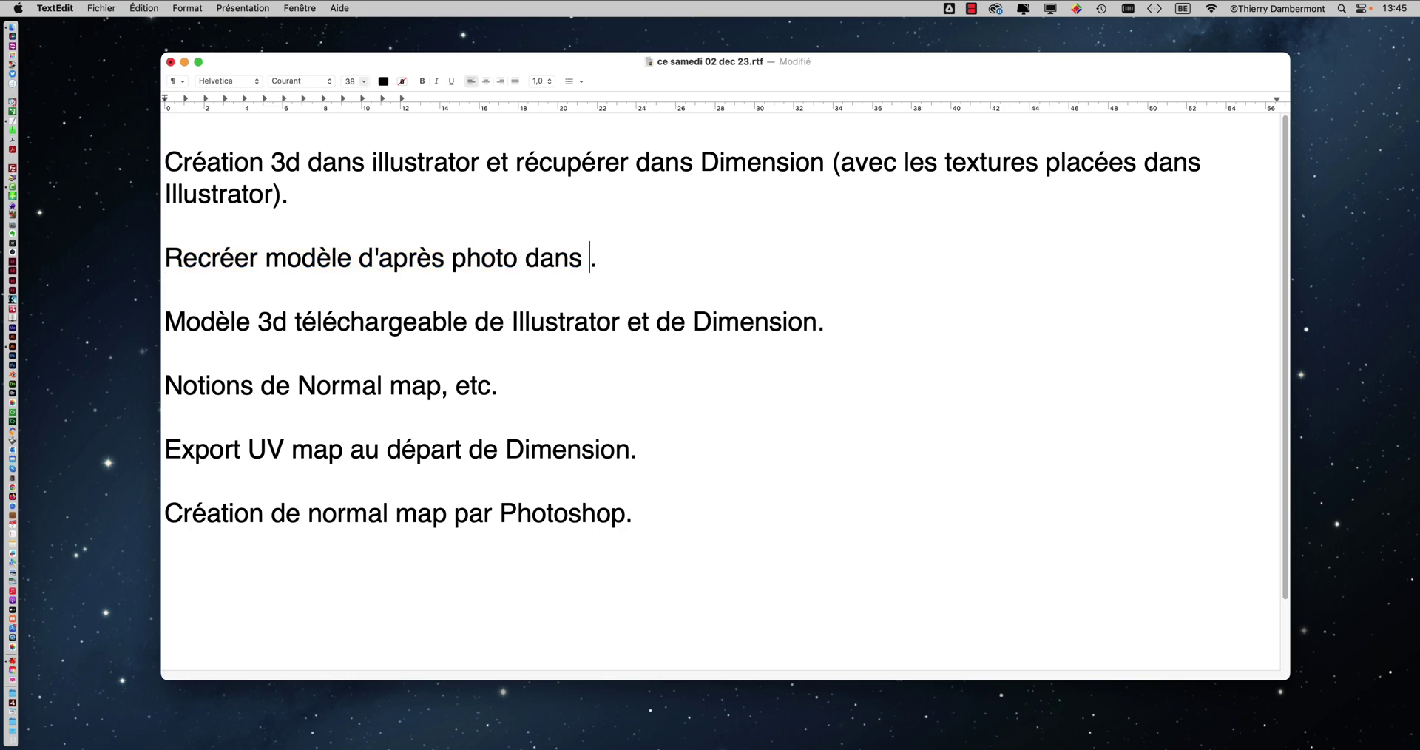
pyautogui.write('ustrator')
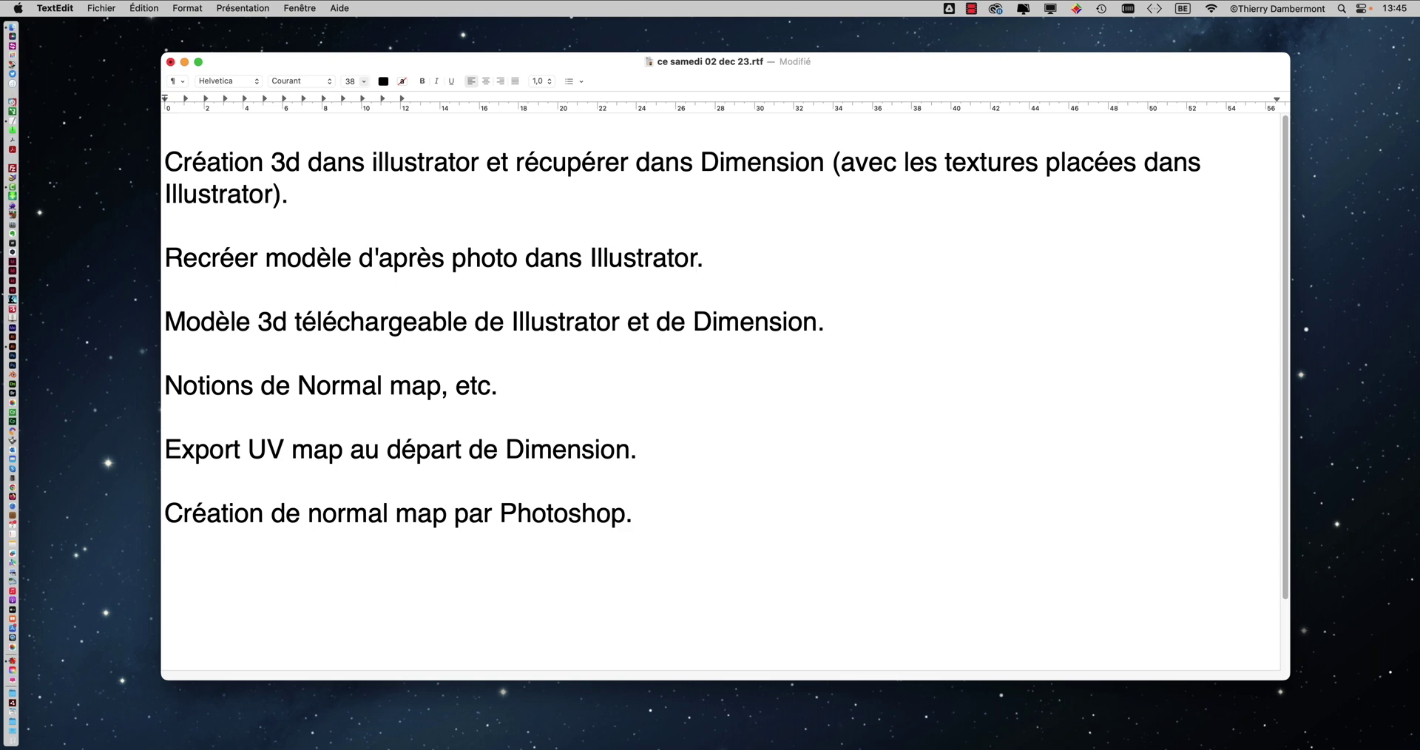
pyautogui.click(373, 162)
pyautogui.press('Delete')
pyautogui.write('I')
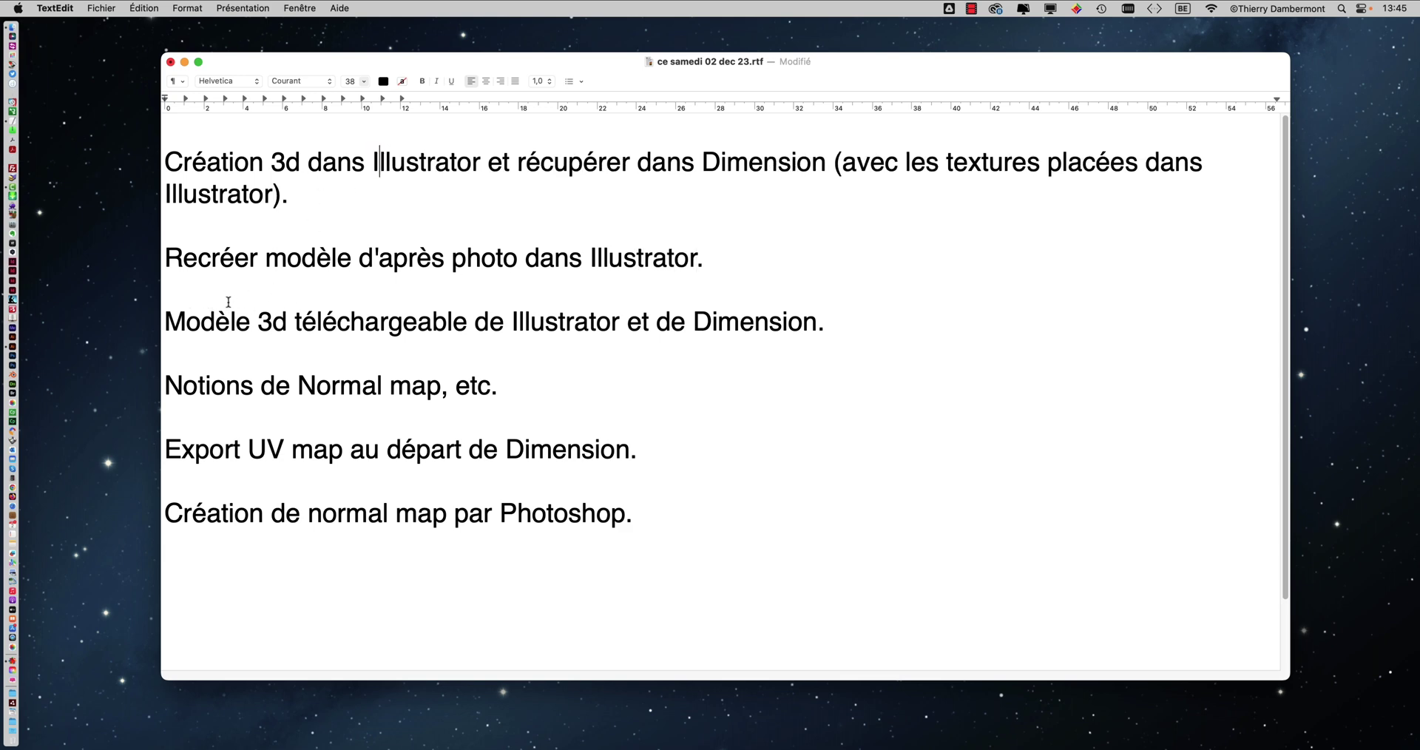
pyautogui.moveTo(201, 323); pyautogui.dragTo(814, 322)
pyautogui.click(274, 385)
pyautogui.moveTo(166, 384); pyautogui.dragTo(492, 390)
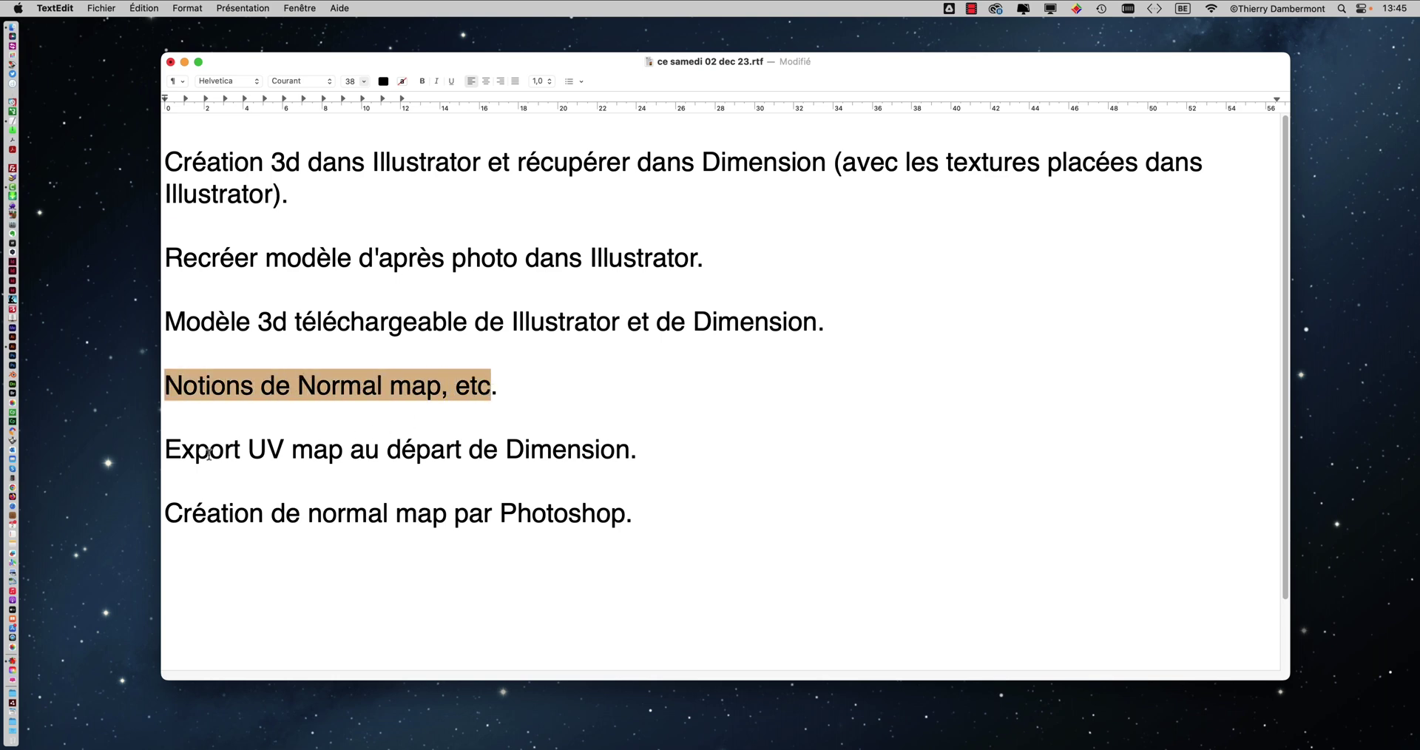
pyautogui.moveTo(209, 454); pyautogui.dragTo(615, 452)
pyautogui.moveTo(235, 512); pyautogui.dragTo(595, 529)
pyautogui.click(645, 517)
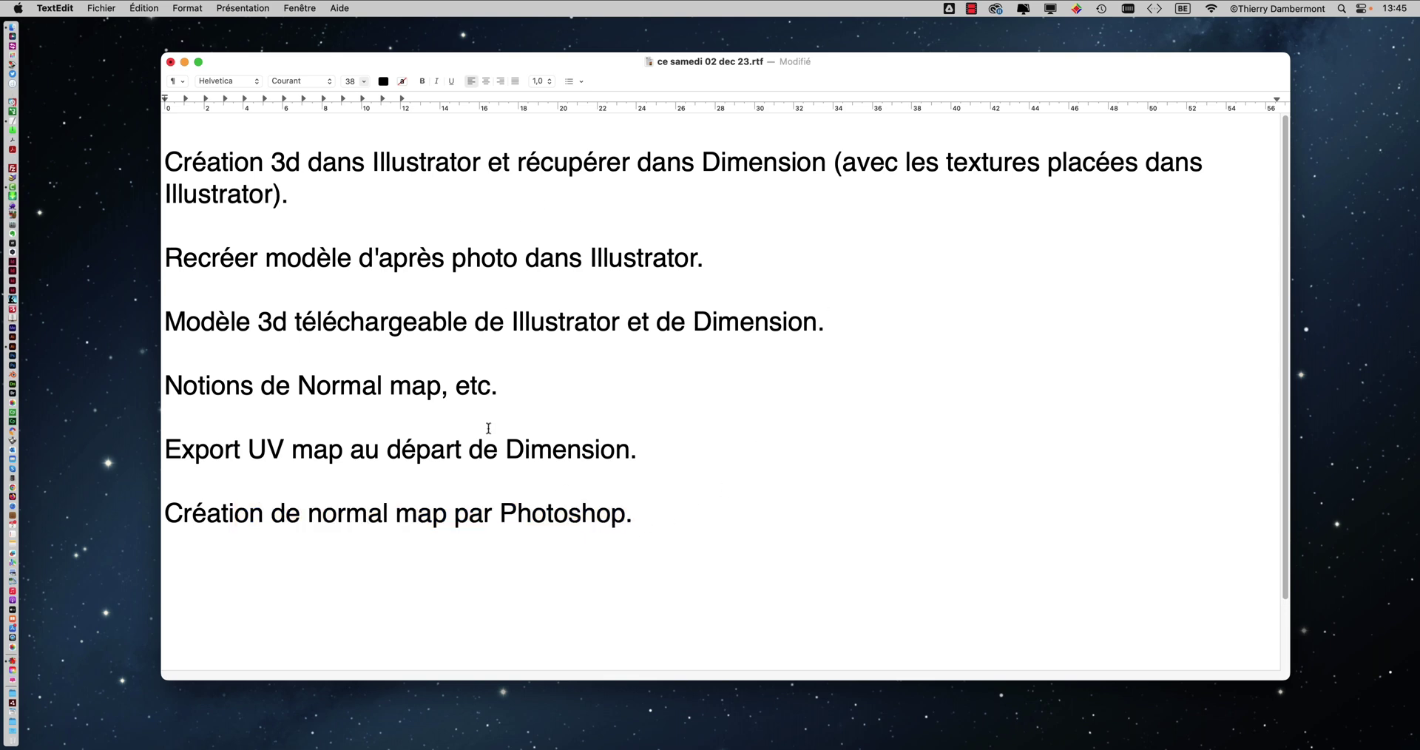
# Minimise the notes document and switch to Illustrator
pyautogui.click(185, 63)
pyautogui.press('super+Tab')
pyautogui.press('super+Tab')
pyautogui.press('super+Tab')
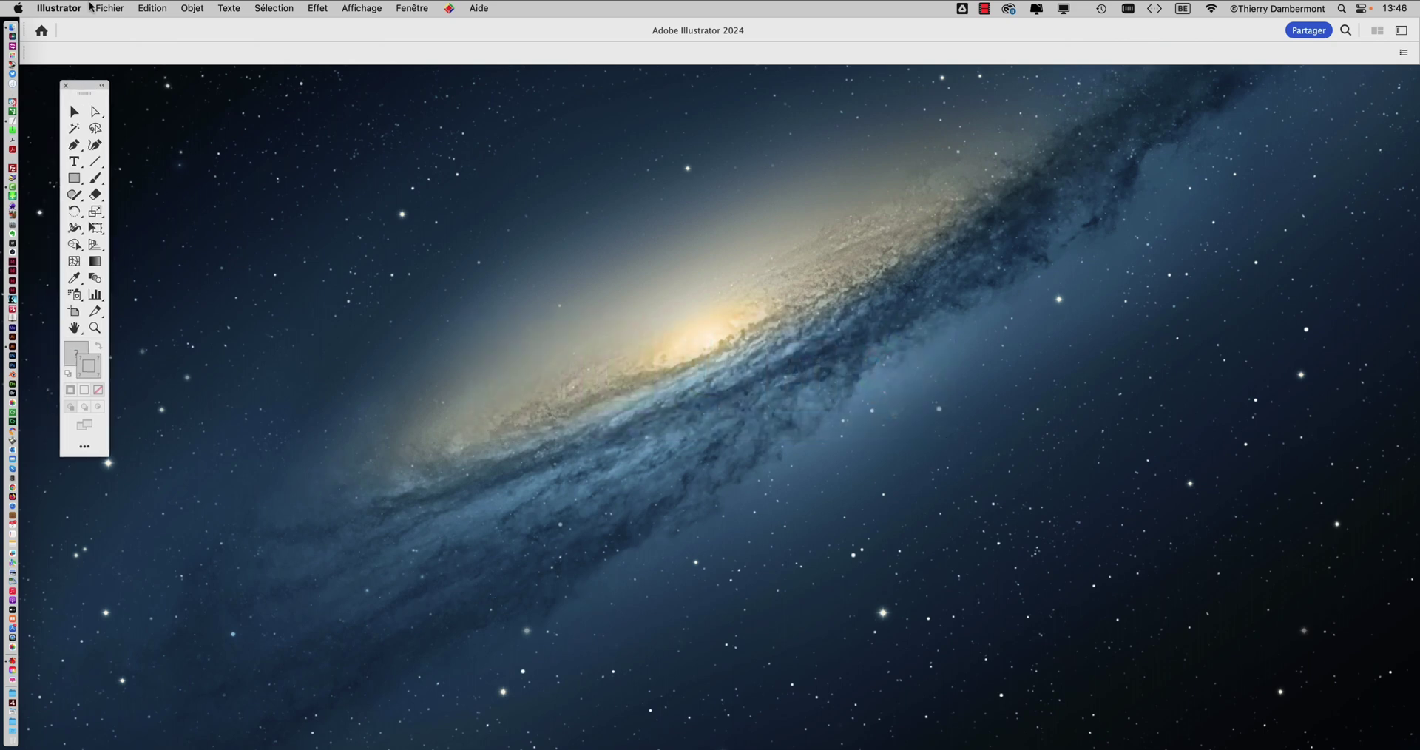
# Create a new Letter-size print document, 215,9 x 279,4 mm, with the colour mode set to RVB
pyautogui.click(109, 8)
pyautogui.click(115, 28)
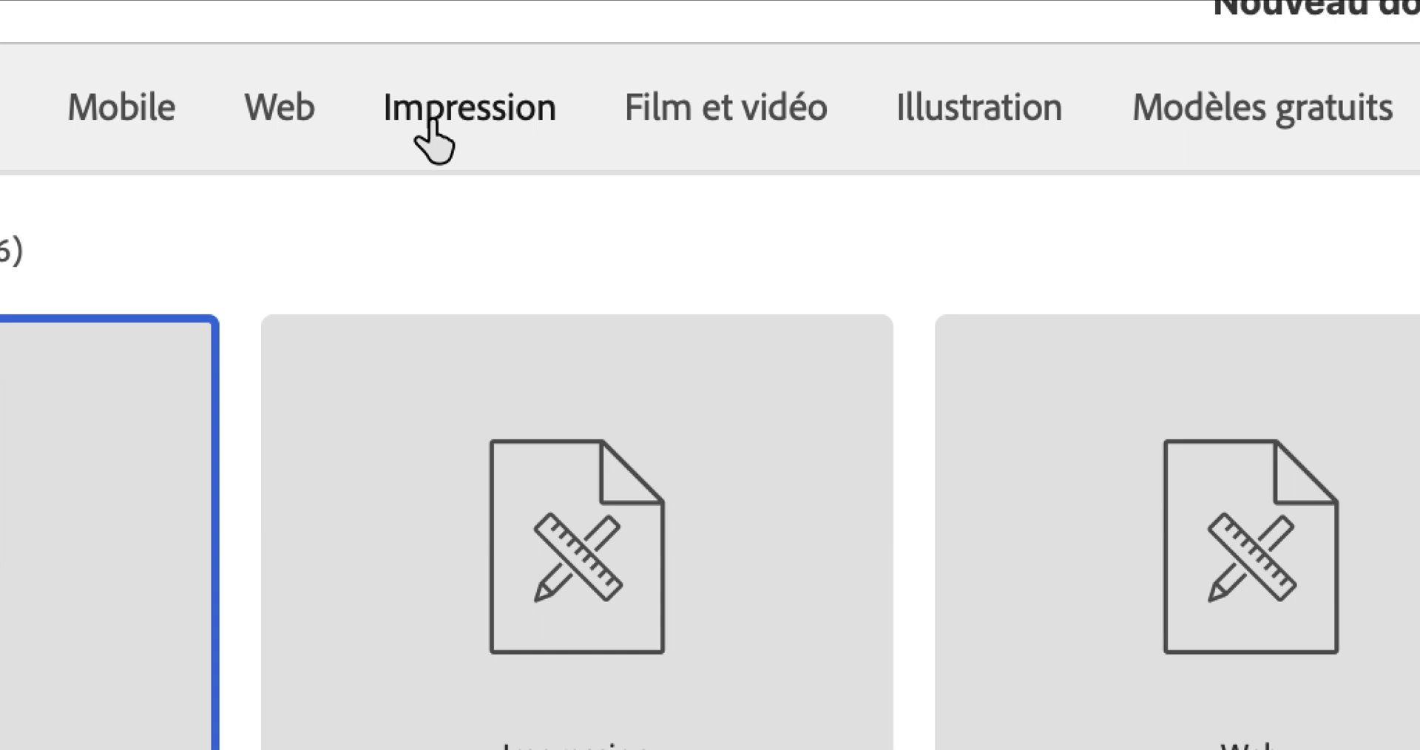
pyautogui.click(430, 122)
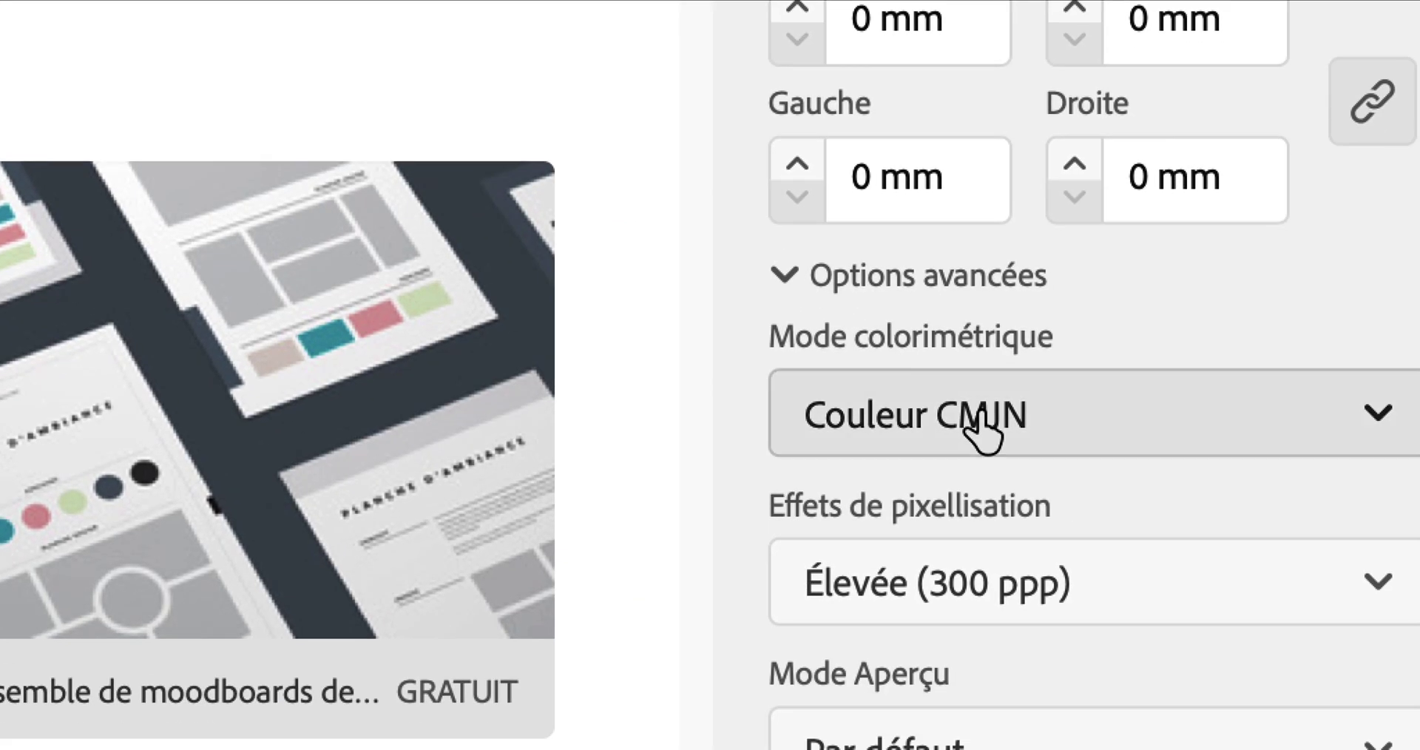
pyautogui.click(989, 422)
pyautogui.click(991, 451)
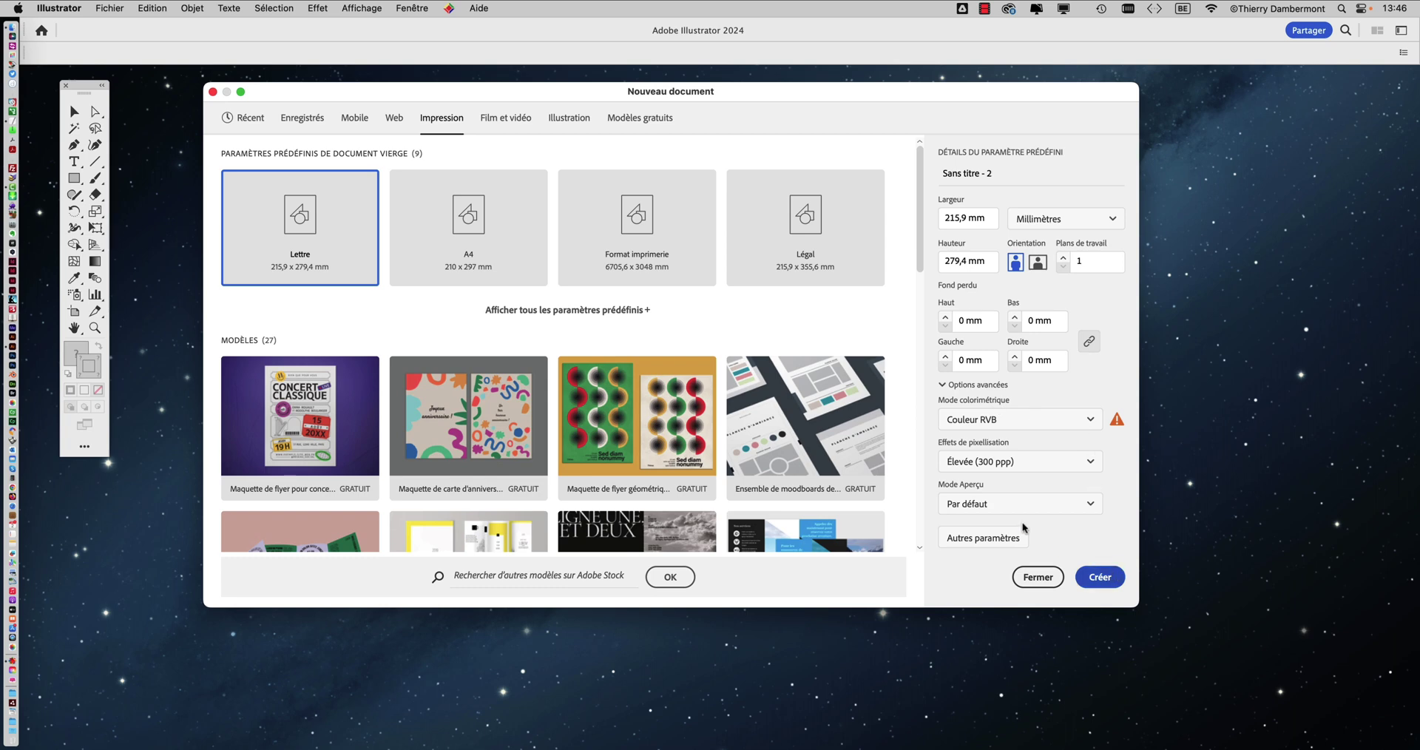
pyautogui.press('Return')
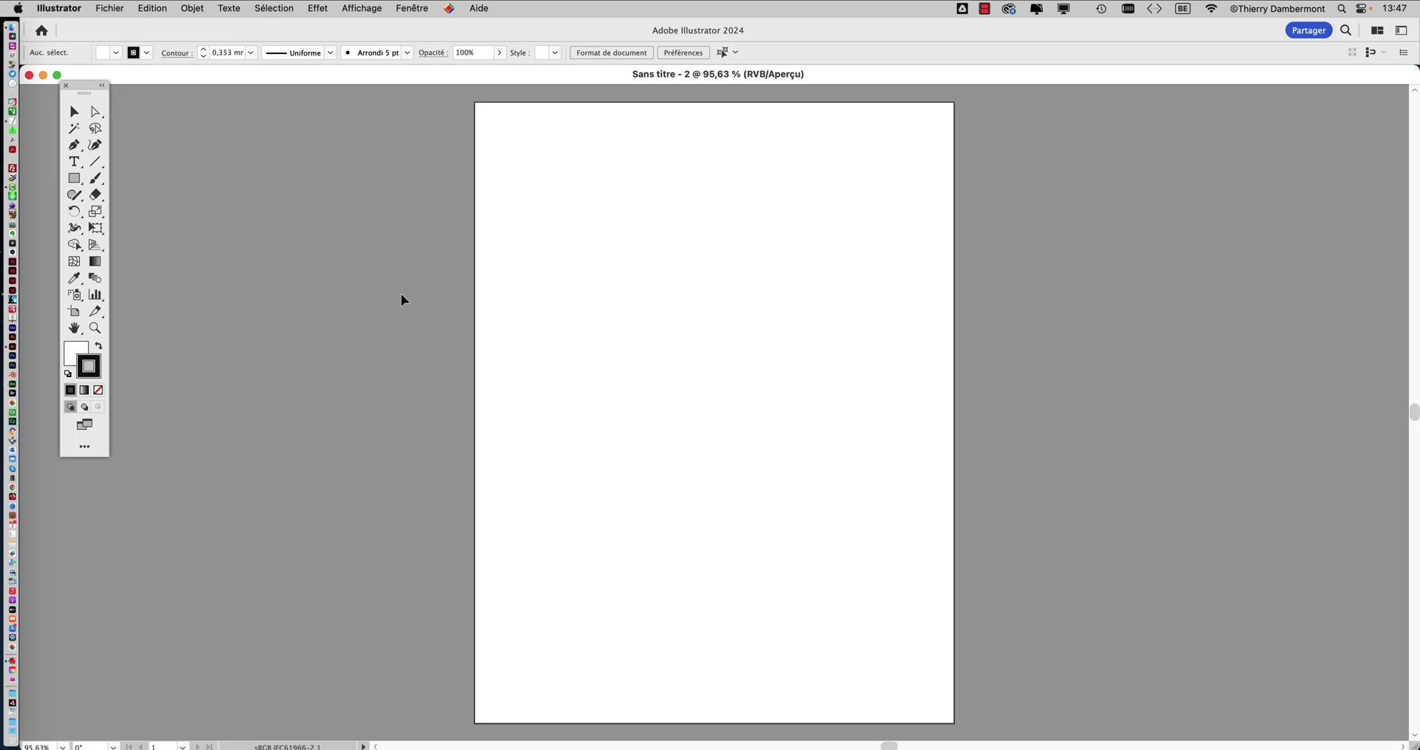
# Show the rulers and place a vertical guide on the artboard's horizontal centre at X 107,95 mm
pyautogui.press('super+r')
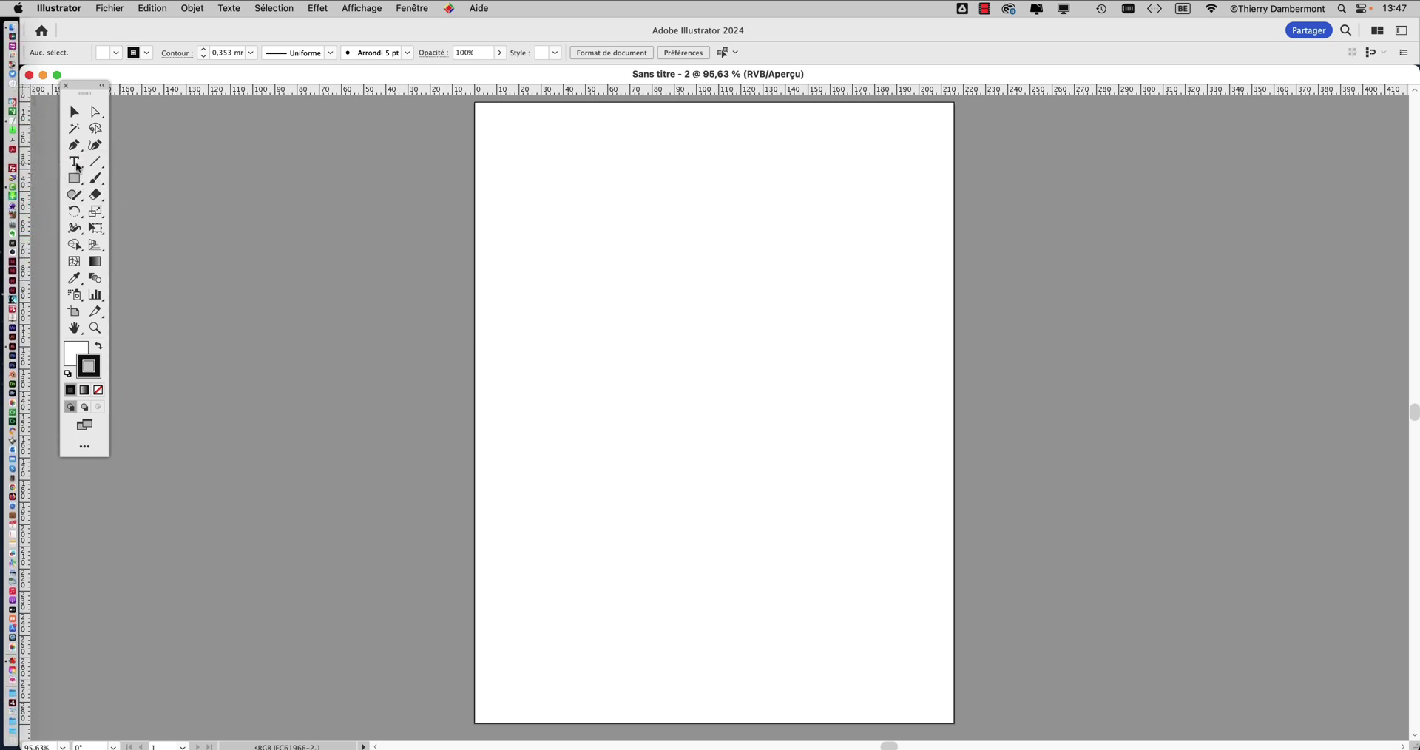
pyautogui.doubleClick(105, 73)
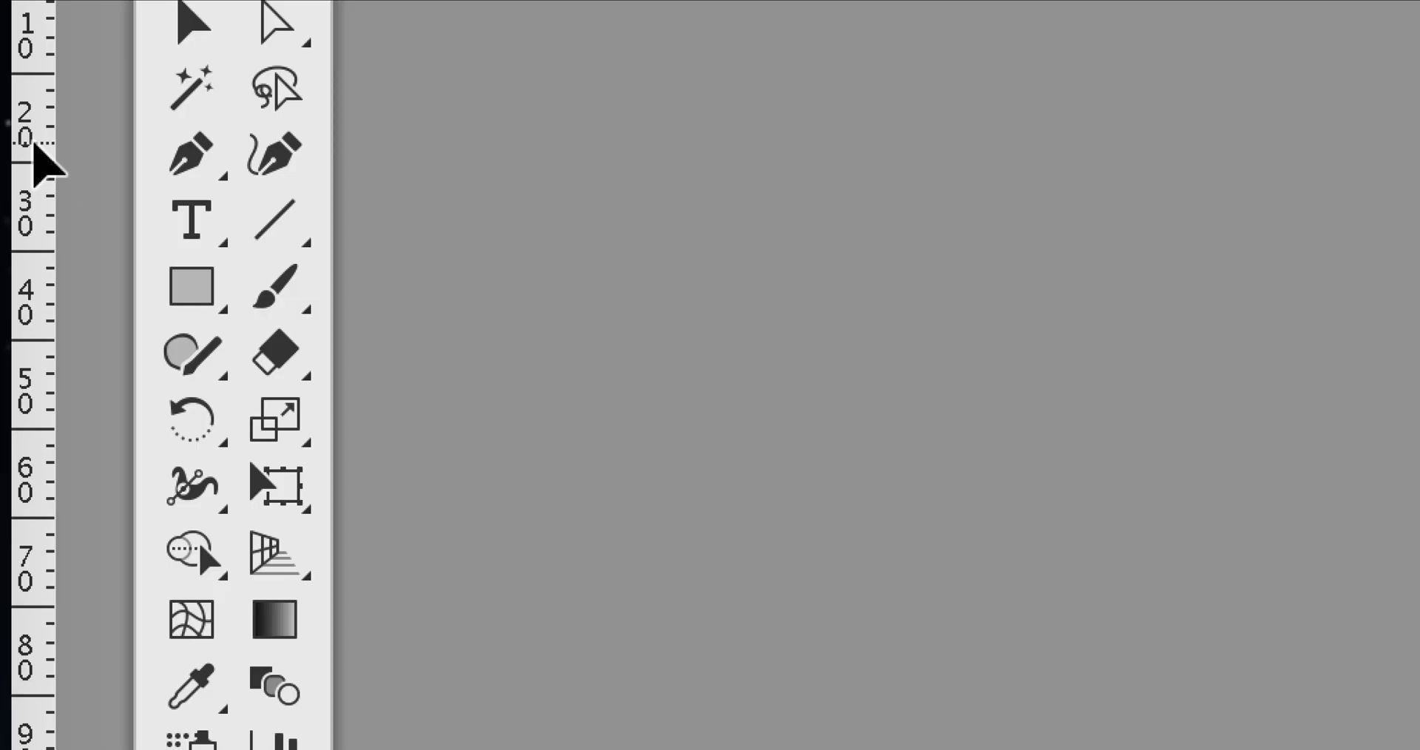
pyautogui.moveTo(36, 148); pyautogui.dragTo(577, 196)
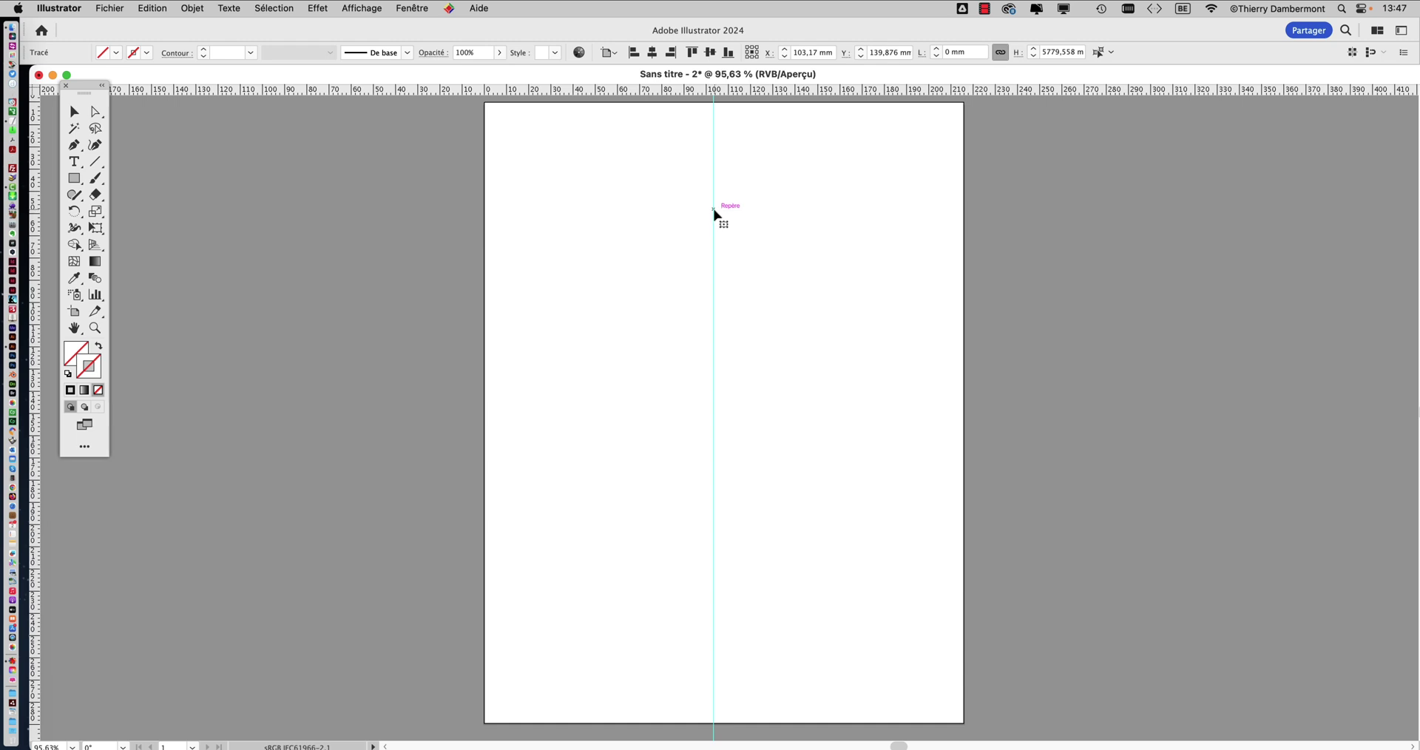
pyautogui.moveTo(714, 214)
pyautogui.mouseDown()
pyautogui.moveTo(859, 222)
pyautogui.moveTo(725, 238)
pyautogui.mouseUp()
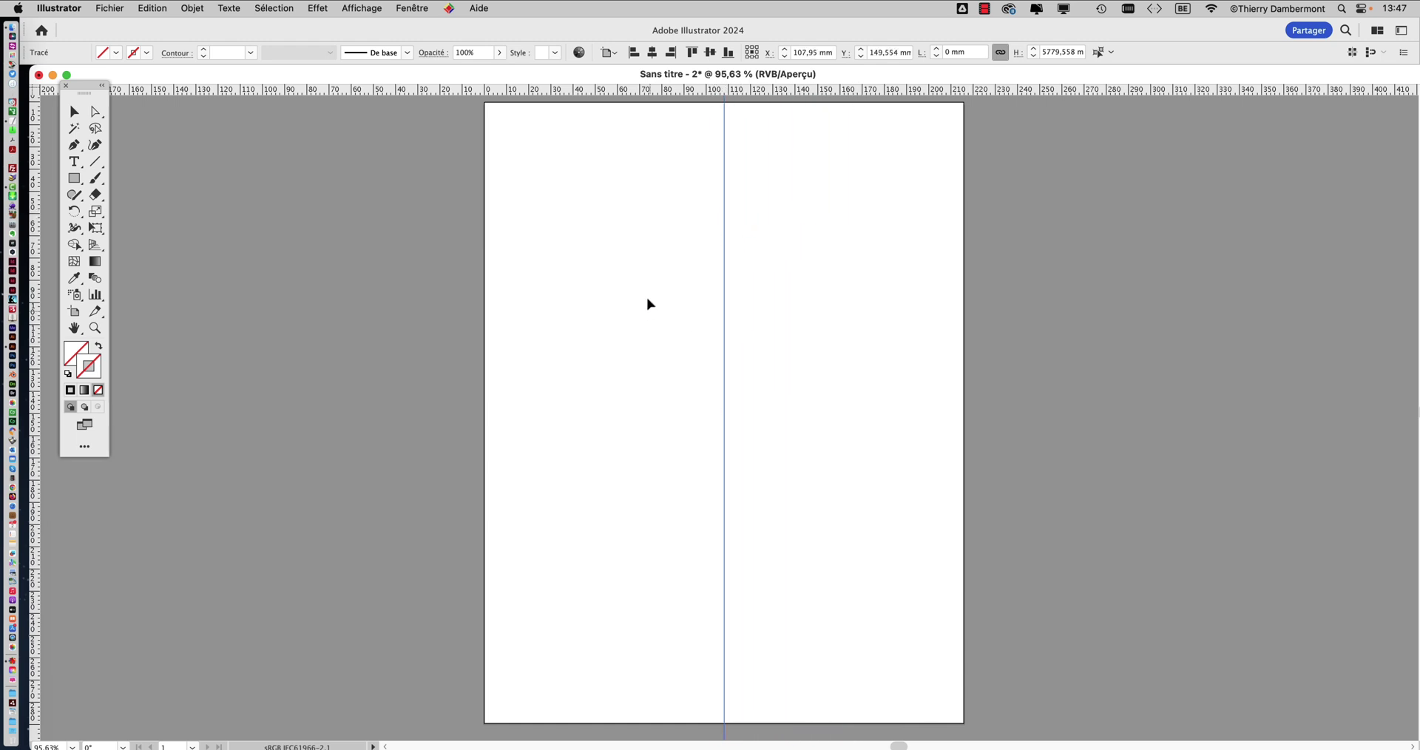
pyautogui.click(613, 231)
# Display the list of layers, check the content of Calque 1 and lock that layer
pyautogui.click(412, 8)
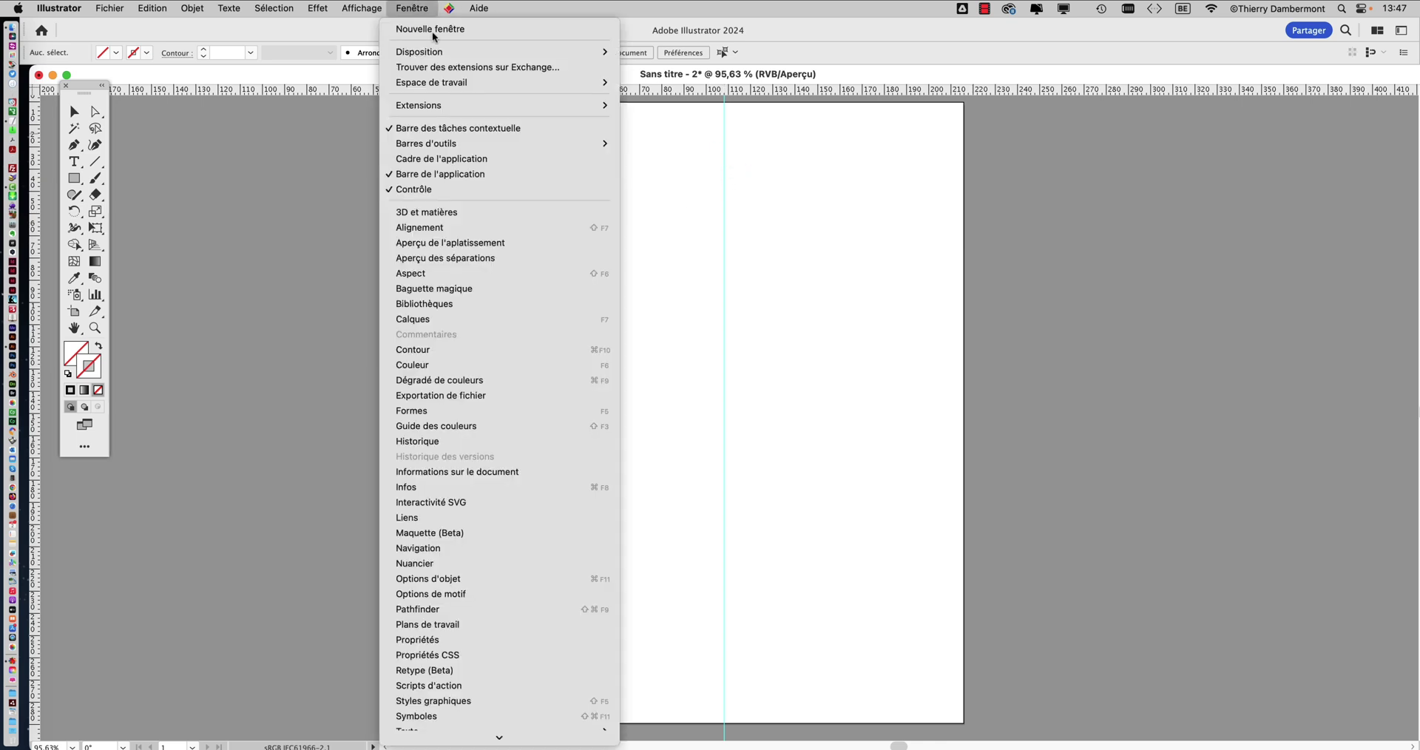
pyautogui.click(444, 320)
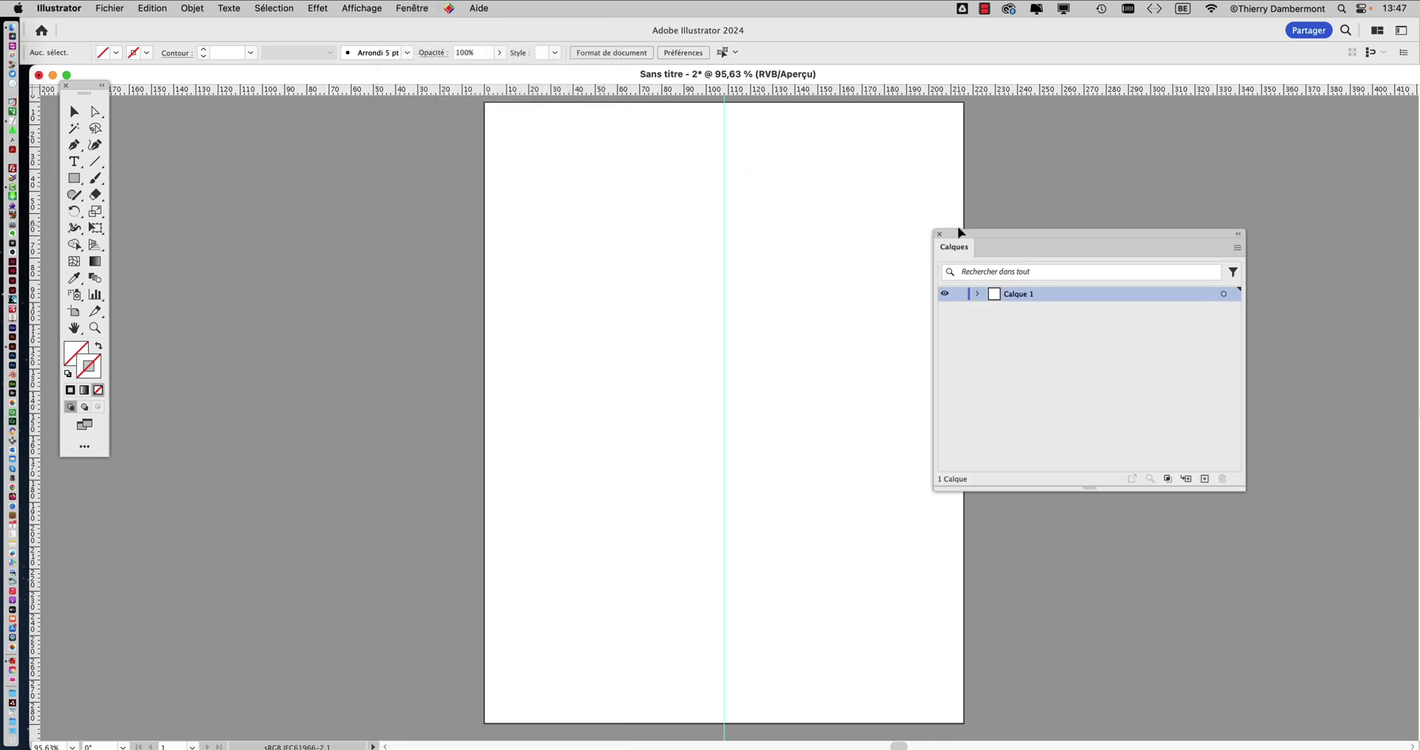
pyautogui.moveTo(962, 231); pyautogui.dragTo(819, 168)
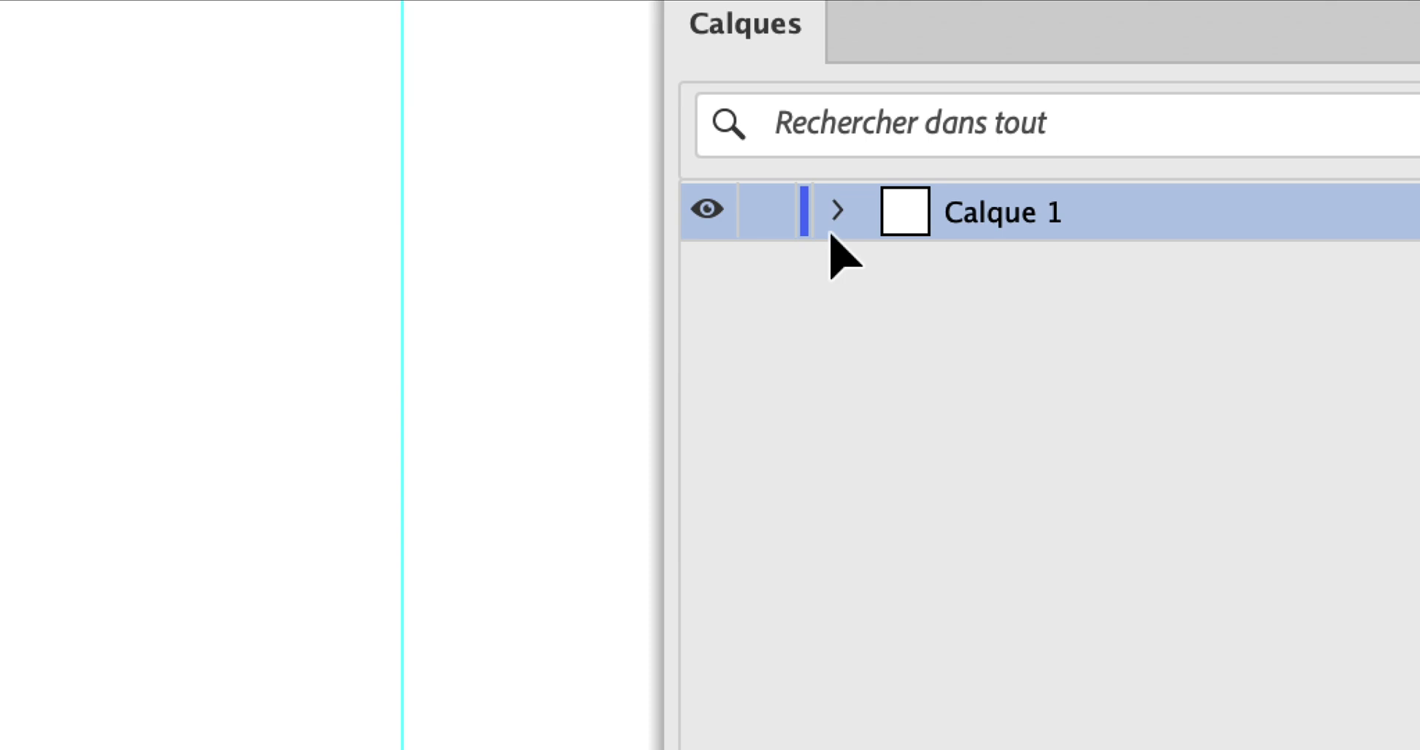
pyautogui.click(836, 213)
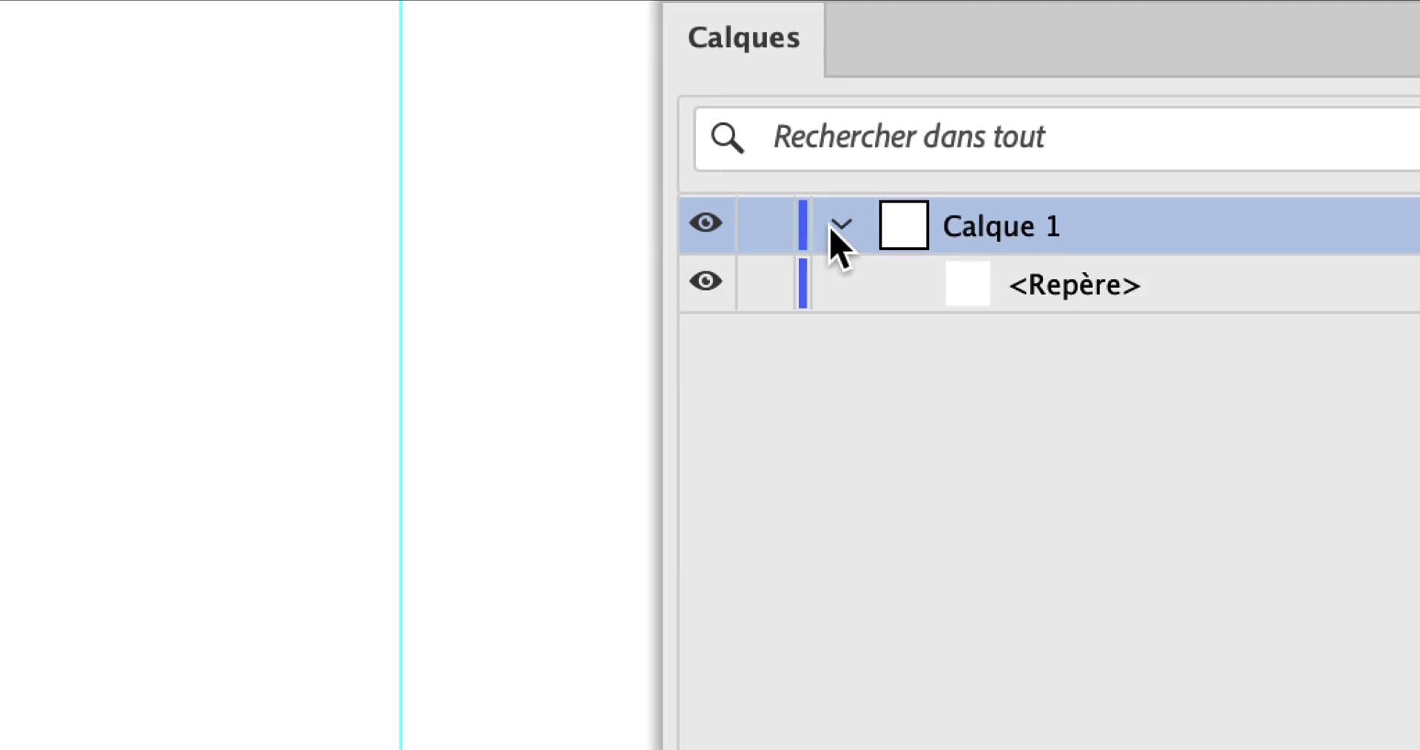
pyautogui.click(837, 212)
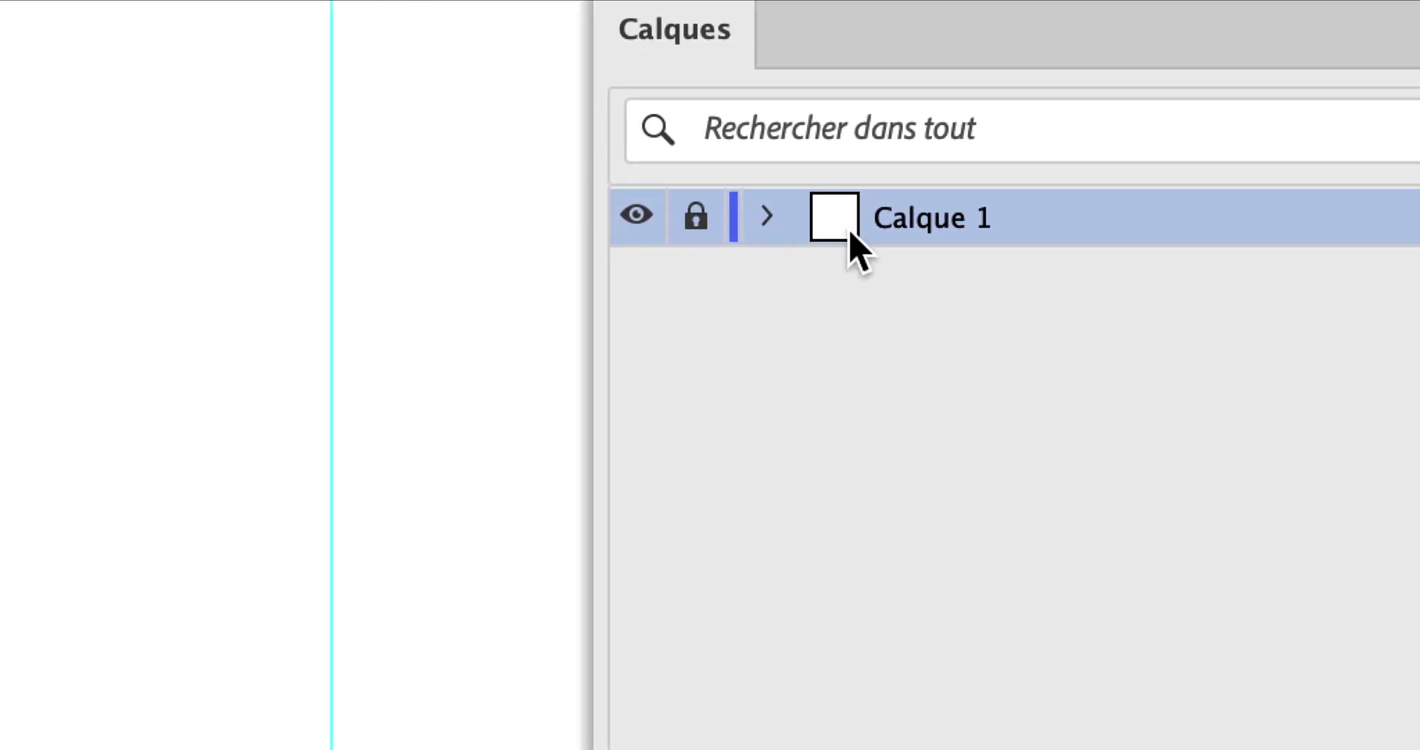
# Rename the locked layer Calque 1 as "repères"
pyautogui.doubleClick(995, 231)
pyautogui.write('re')
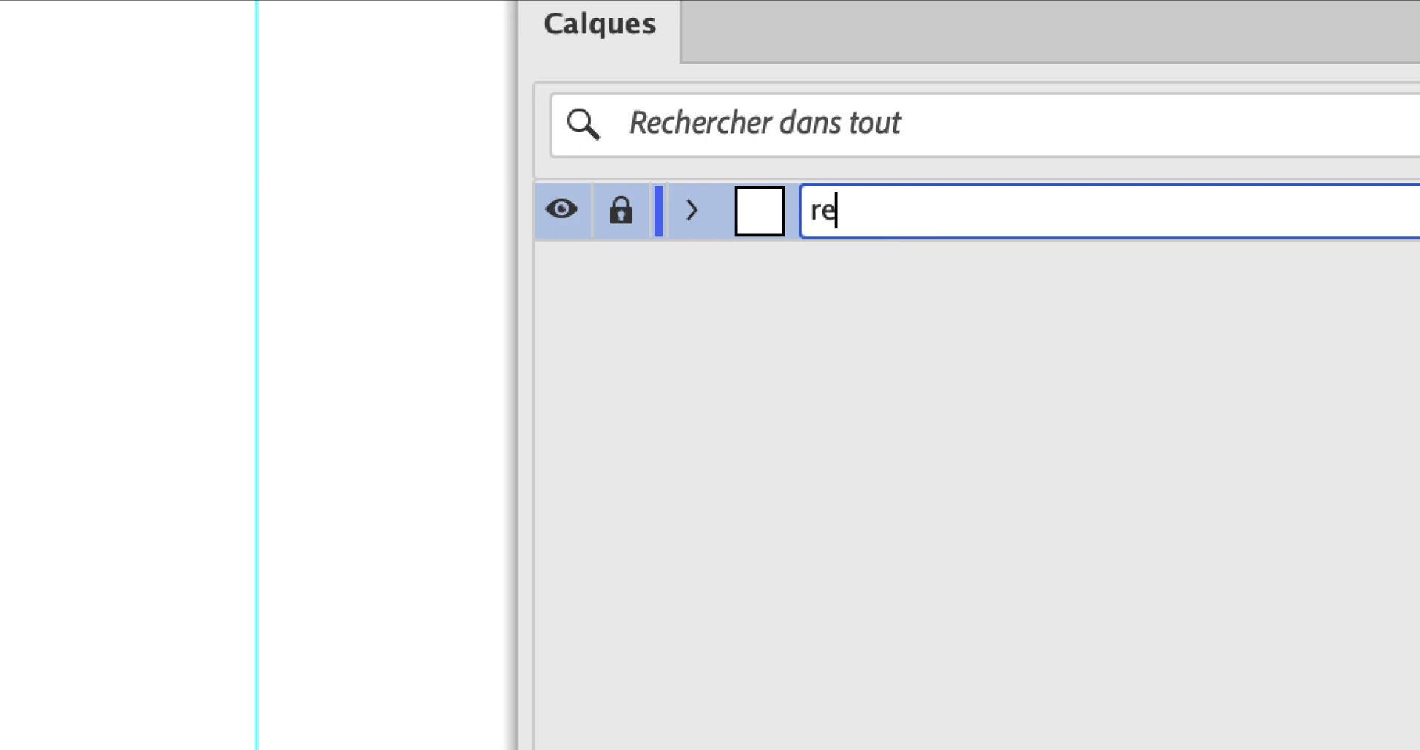
pyautogui.write('pères')
pyautogui.press('Return')
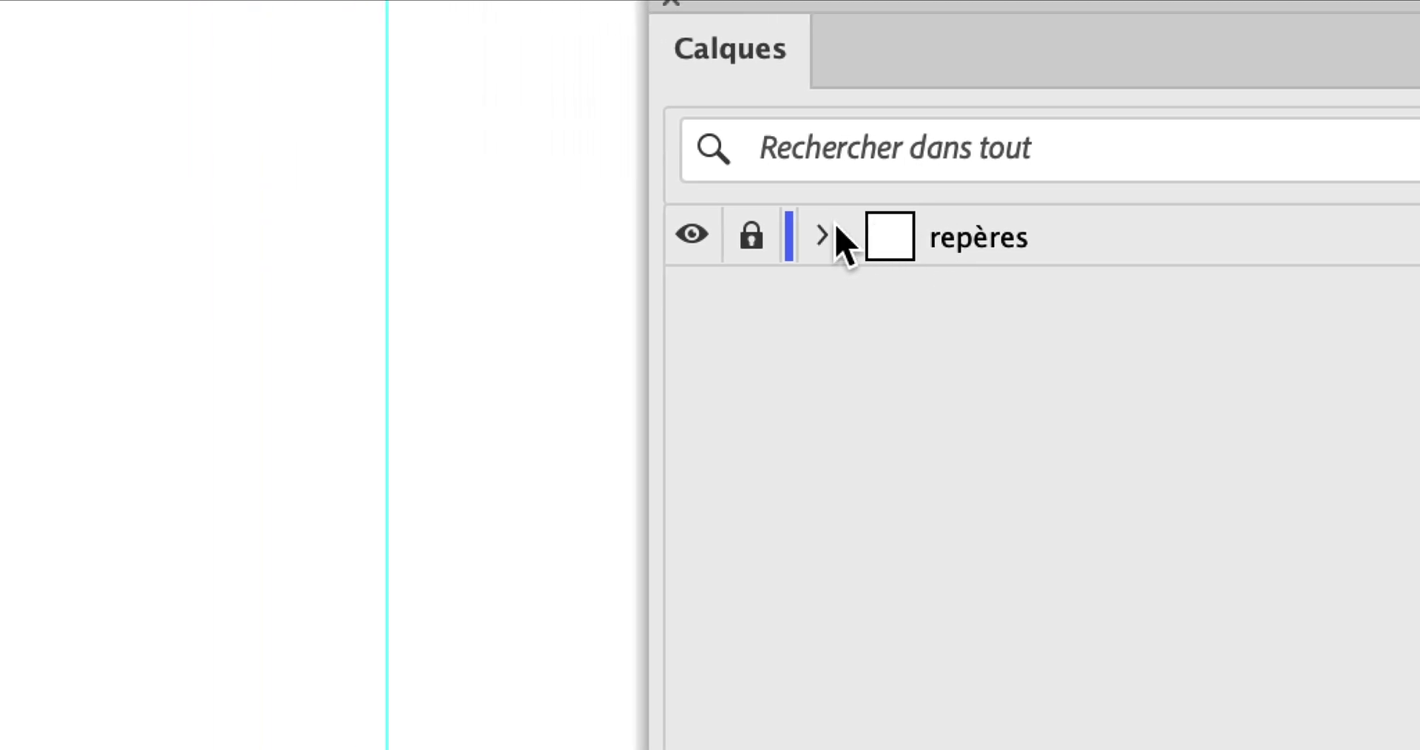
pyautogui.click(496, 221)
# Hide and show the repères layer several times, leaving it visible
pyautogui.click(807, 227)
pyautogui.click(807, 226)
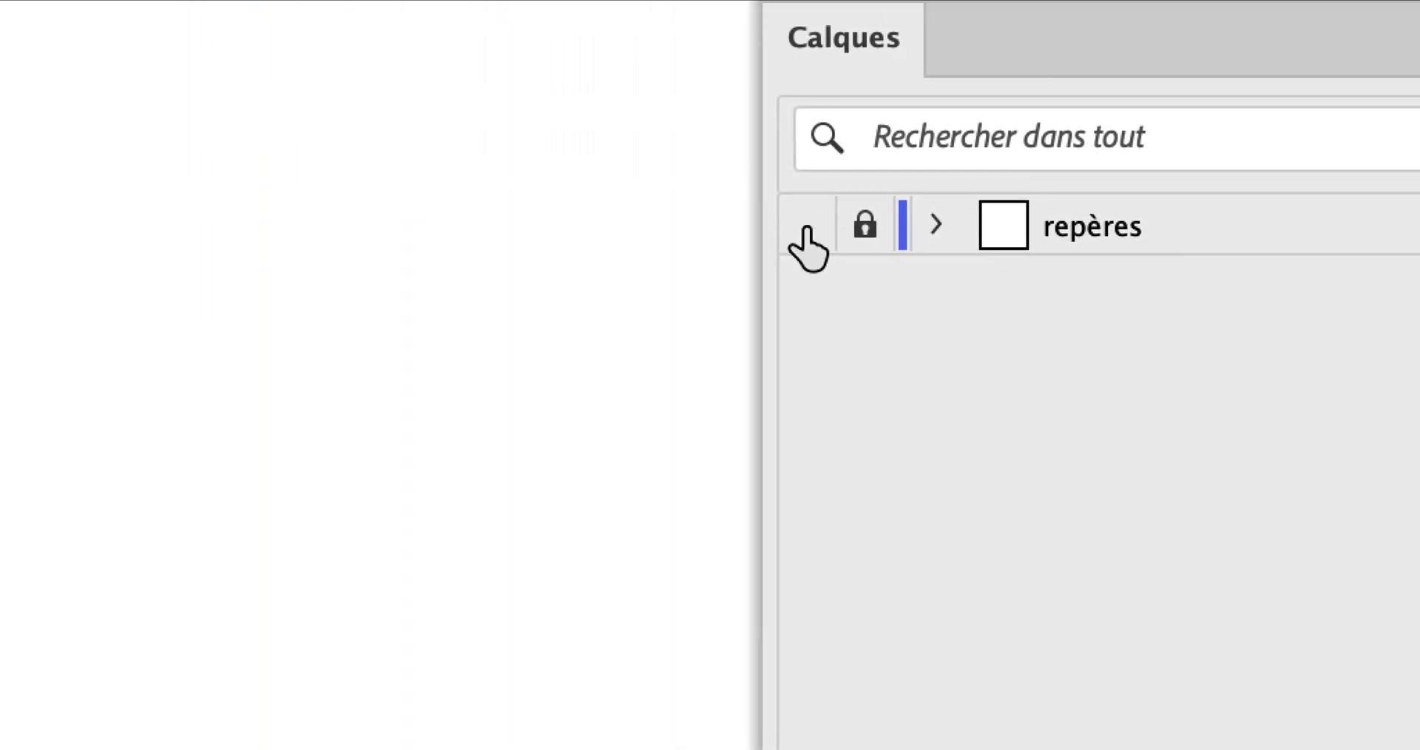
pyautogui.click(807, 226)
pyautogui.click(807, 227)
pyautogui.click(807, 227)
pyautogui.click(807, 226)
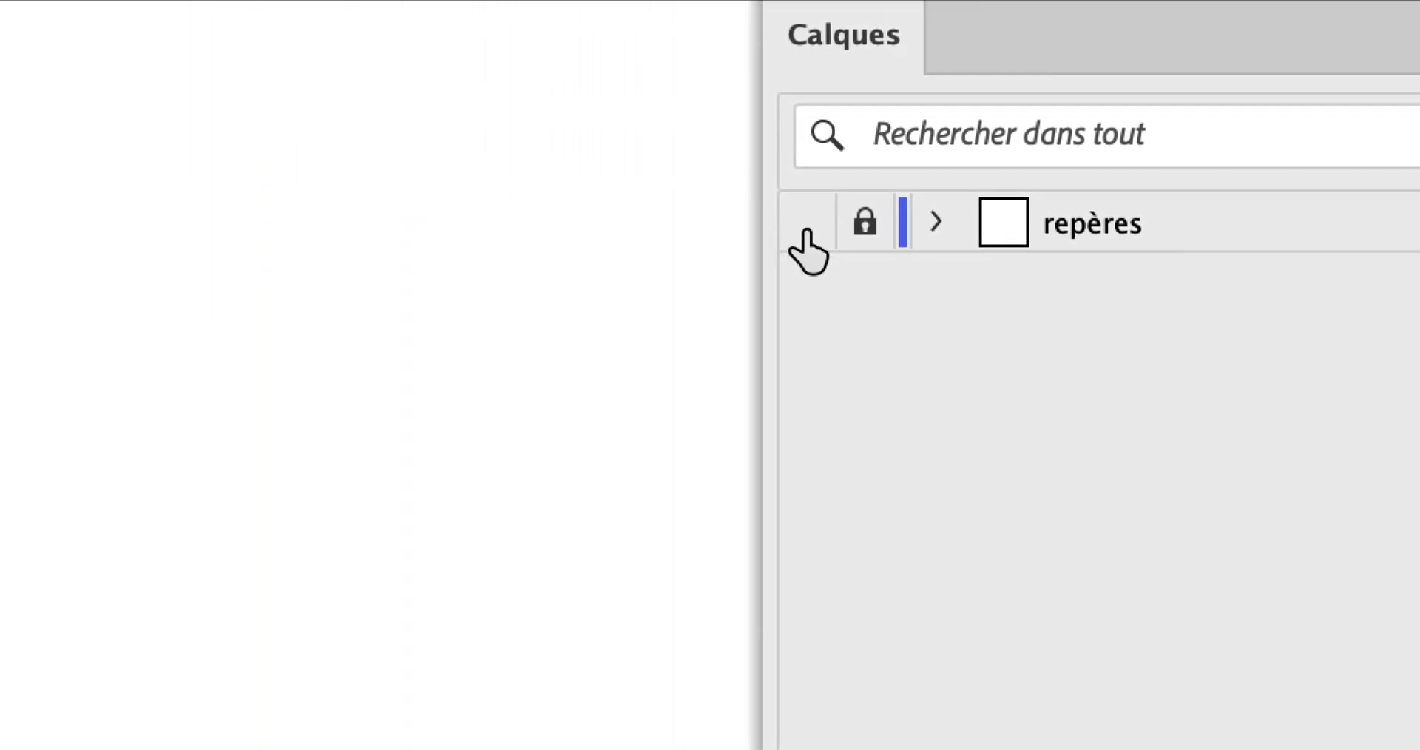
pyautogui.click(807, 227)
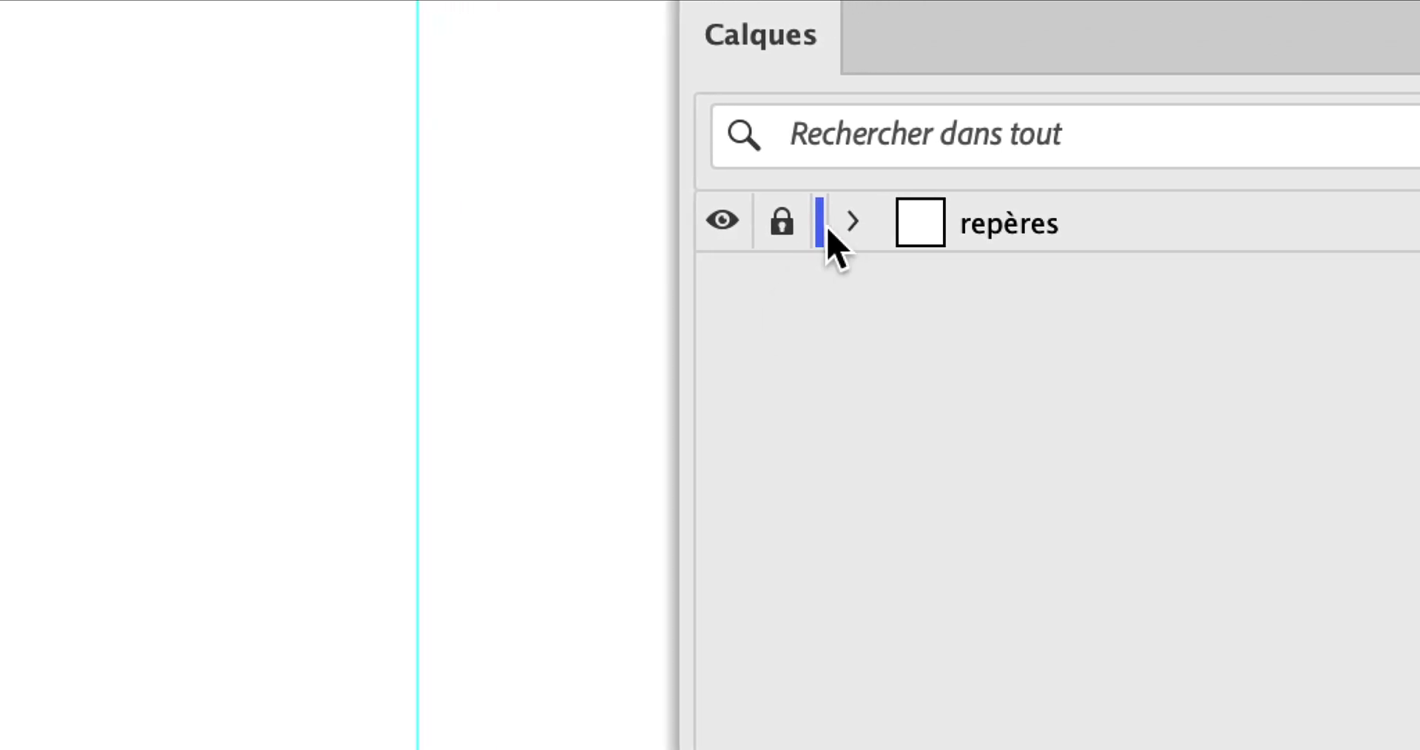
# Expand and unlock the repères layer, then lock and collapse it again, keeping it visible
pyautogui.click(897, 218)
pyautogui.click(768, 194)
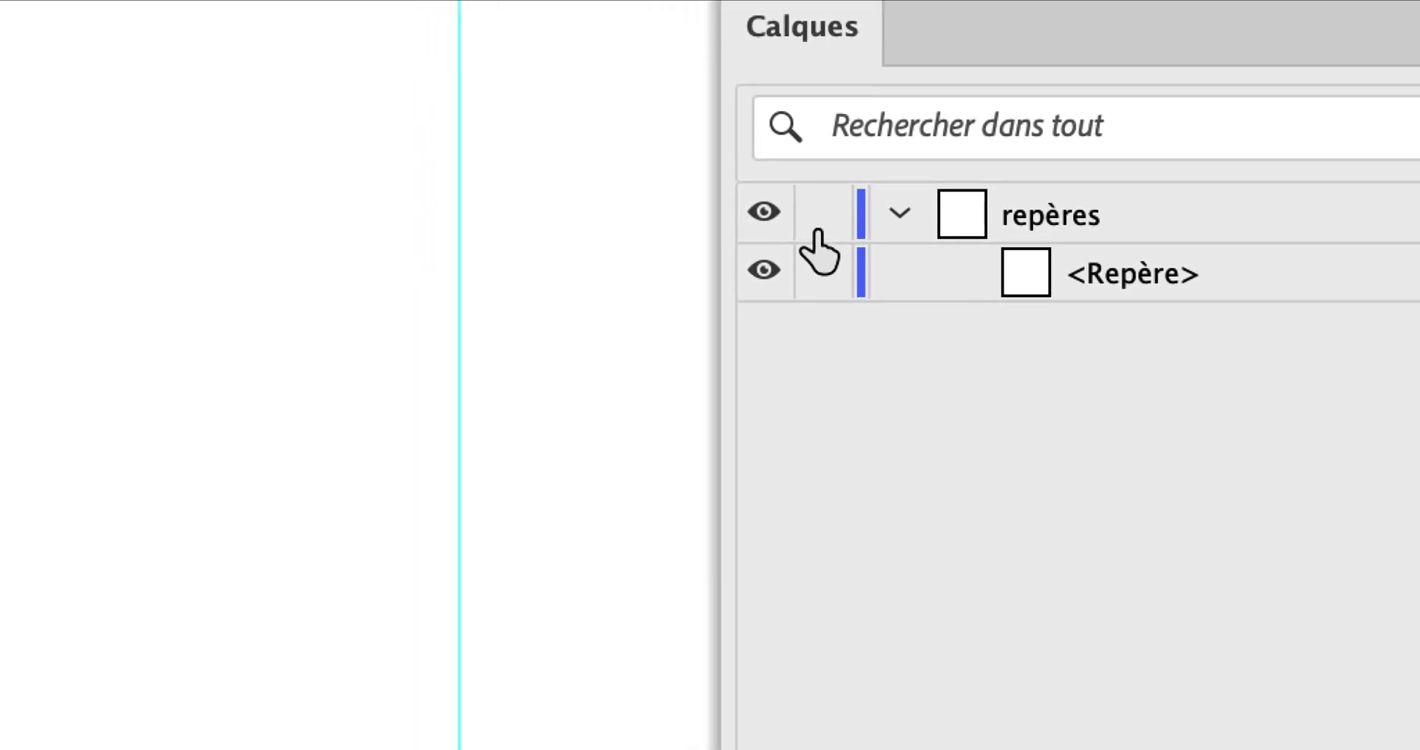
pyautogui.click(768, 253)
pyautogui.click(807, 228)
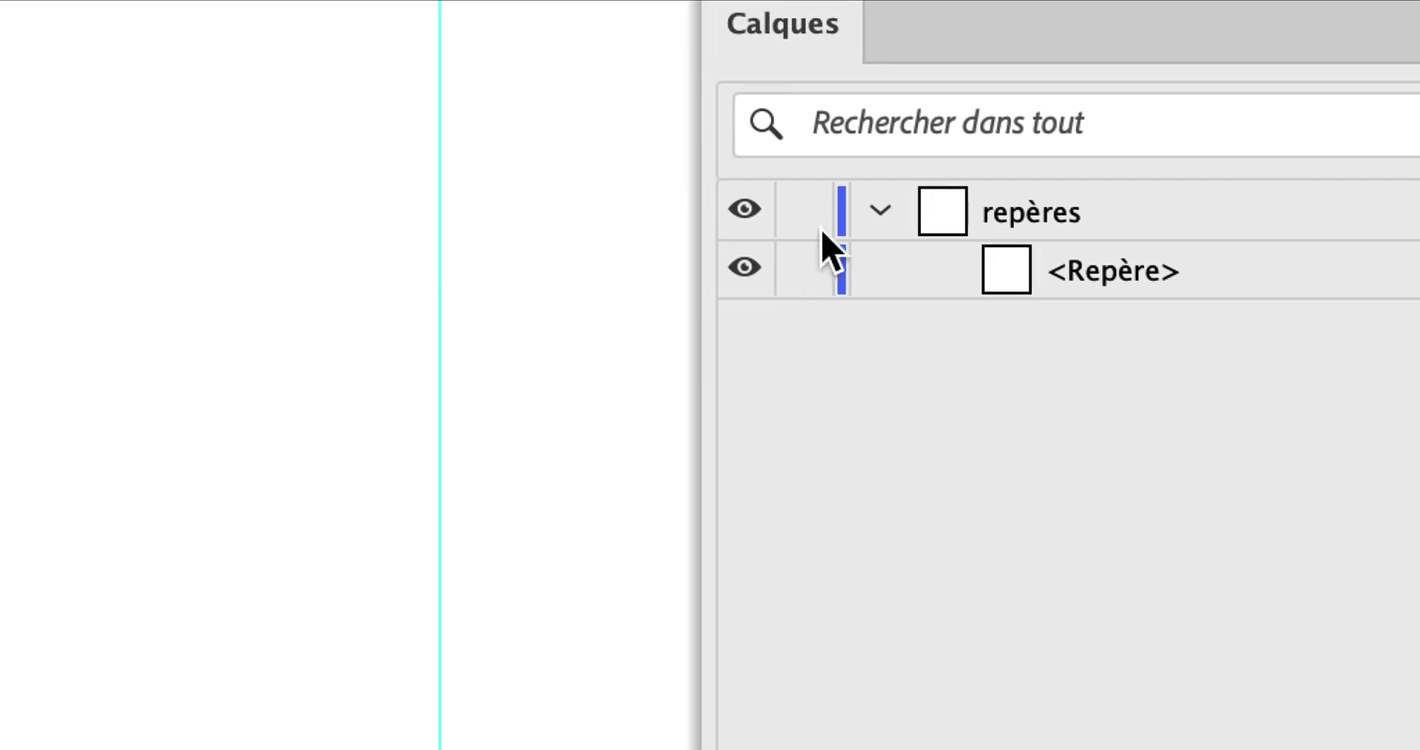
pyautogui.click(807, 168)
pyautogui.click(889, 226)
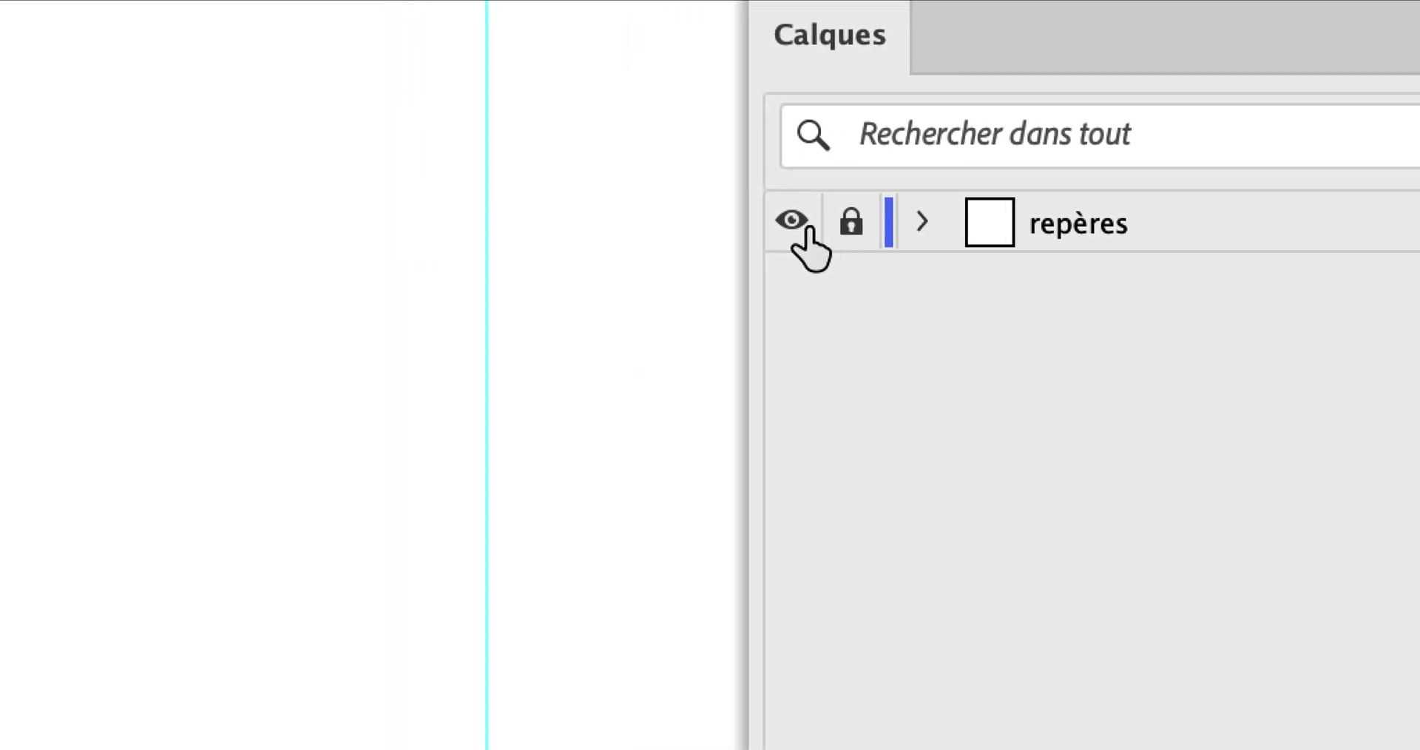
pyautogui.click(754, 225)
pyautogui.click(754, 225)
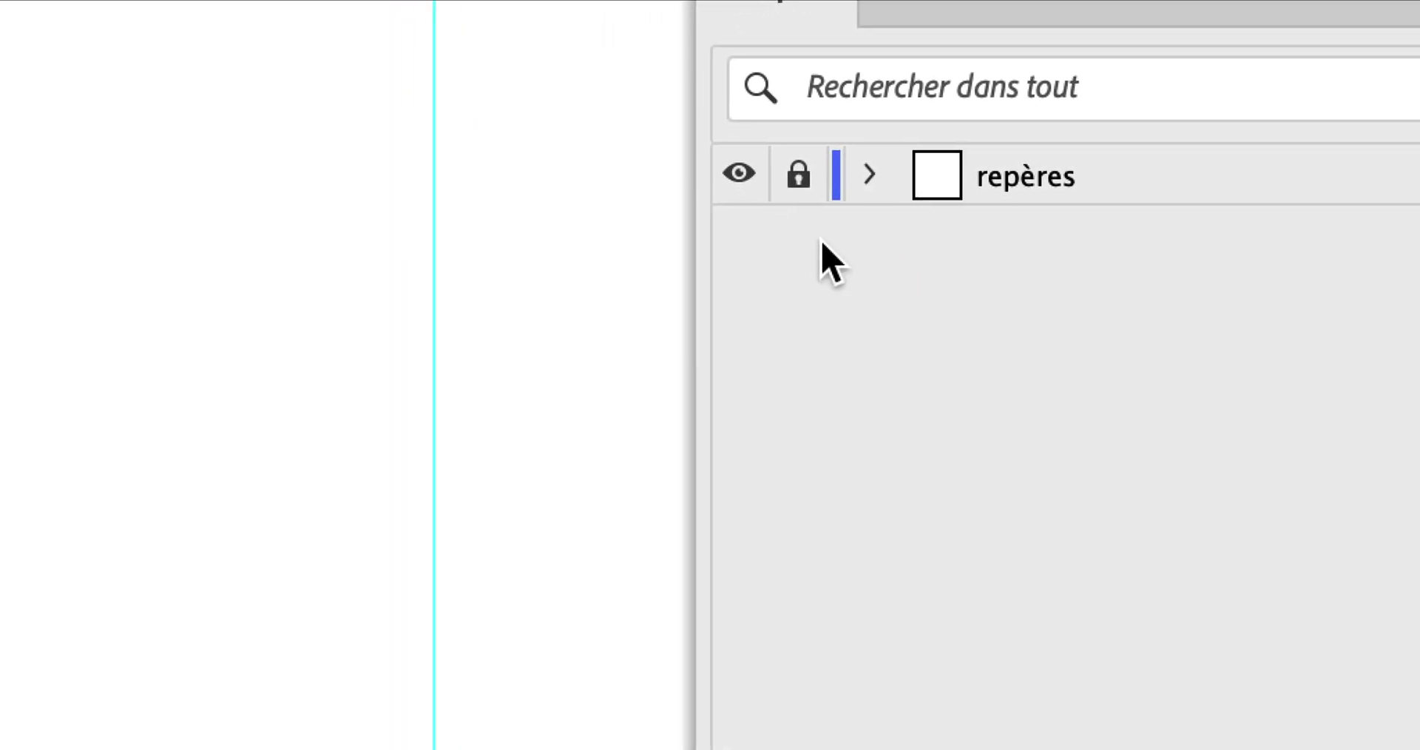
pyautogui.press('n')
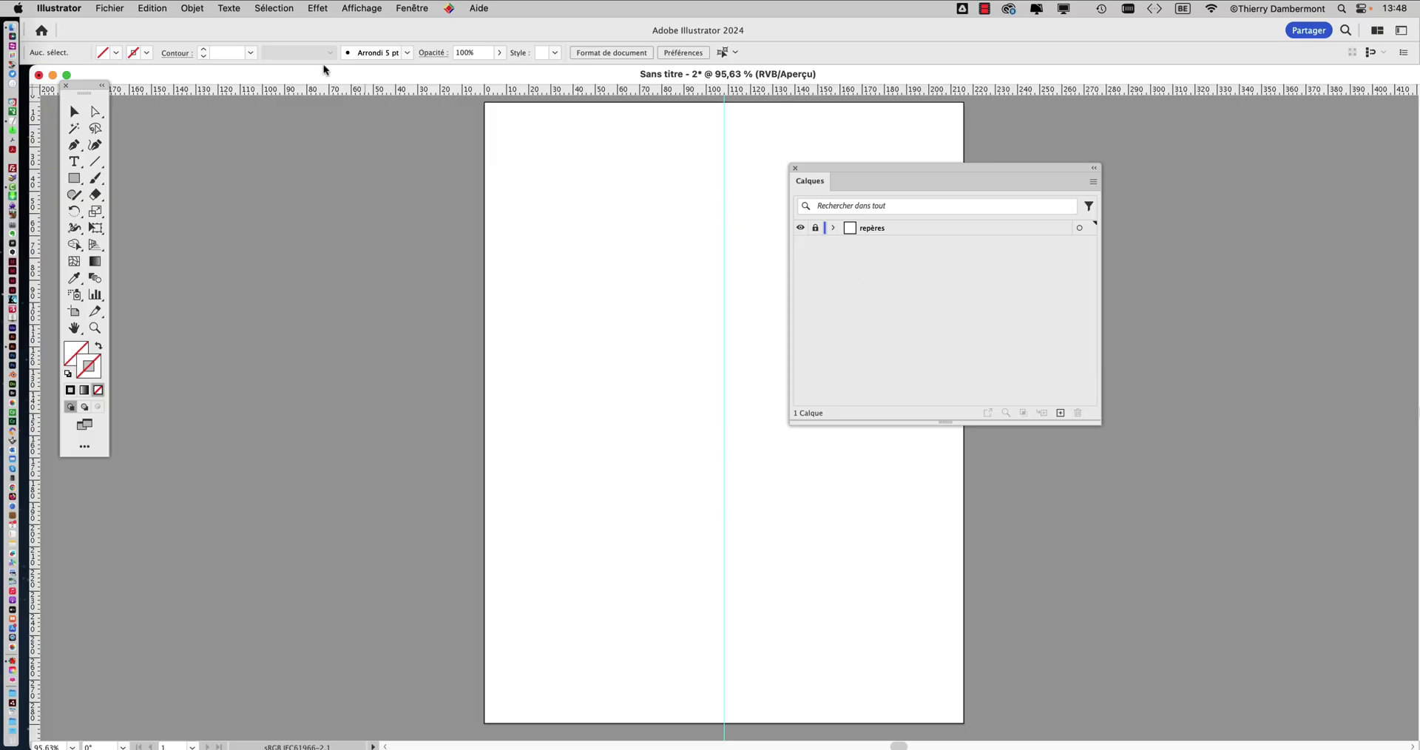
pyautogui.click(352, 6)
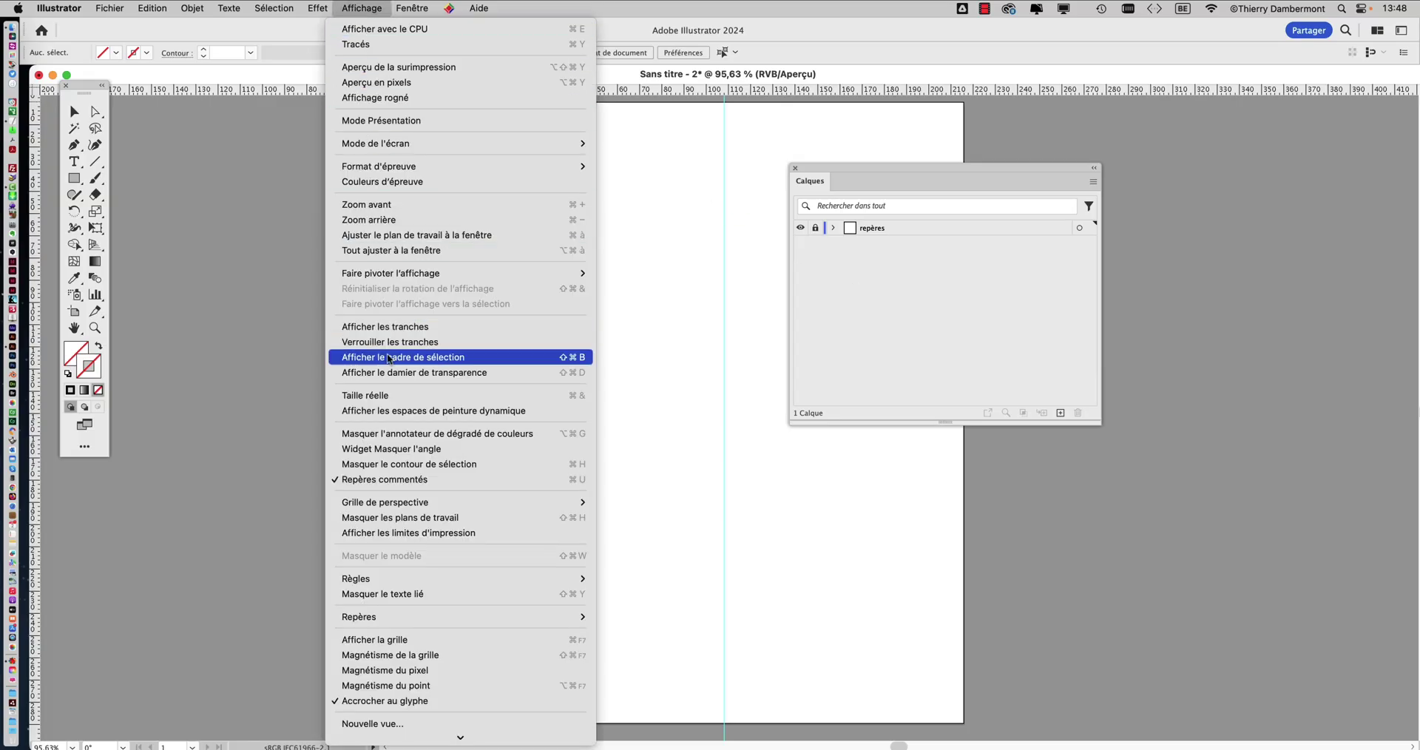
pyautogui.moveTo(404, 616)
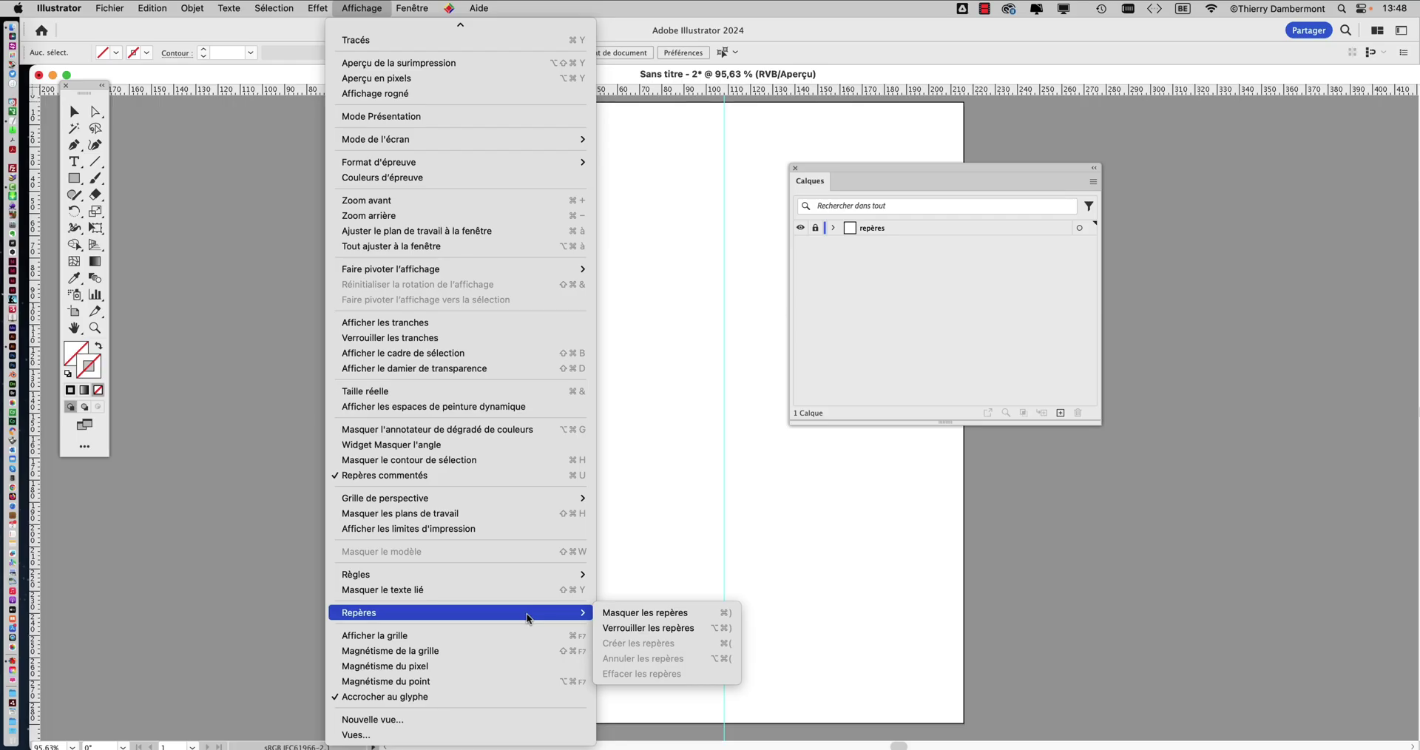
pyautogui.click(991, 250)
# Move the Calques panel away from the artboard's centre and reduce its size
pyautogui.moveTo(900, 173); pyautogui.dragTo(1011, 168)
pyautogui.moveTo(1205, 416); pyautogui.dragTo(1089, 362)
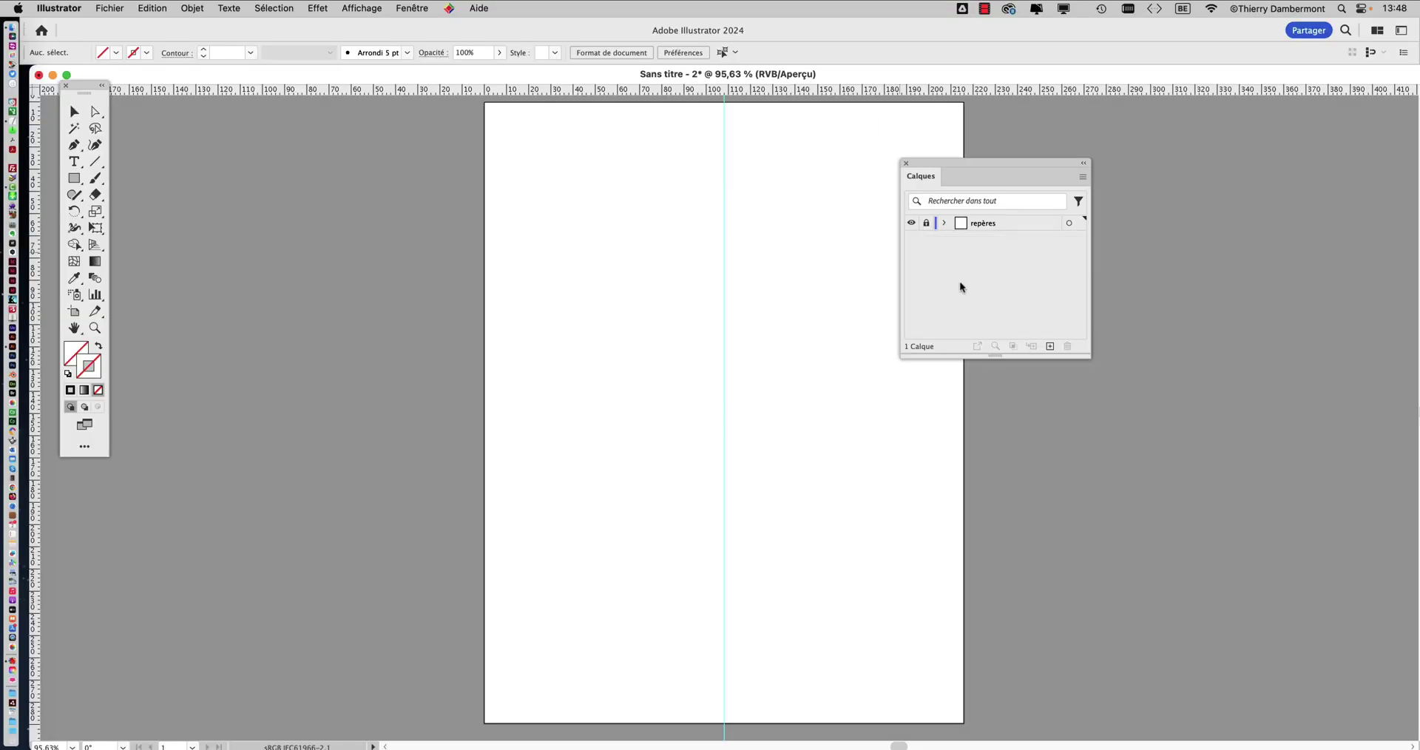
# Lock the document's guides using the guide options
pyautogui.click(318, 8)
pyautogui.moveTo(361, 8)
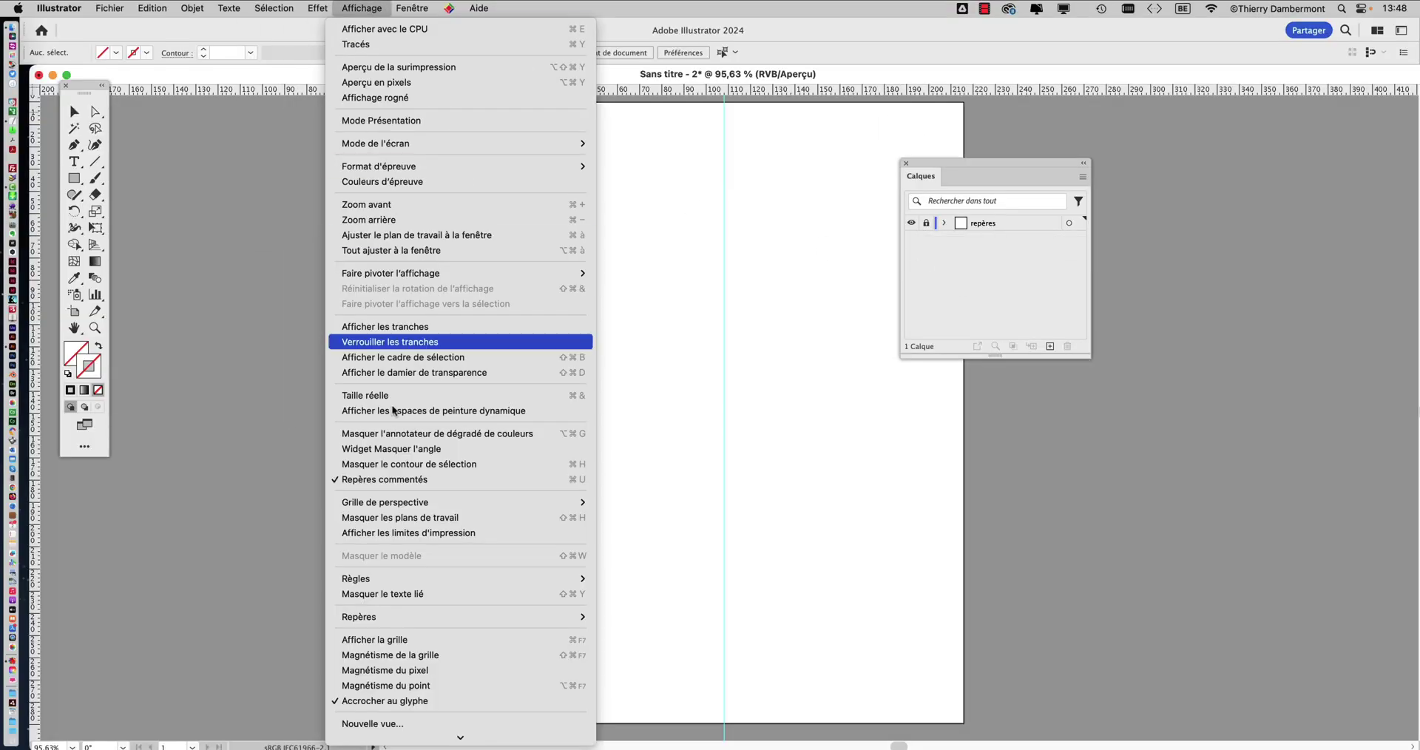
pyautogui.moveTo(508, 620)
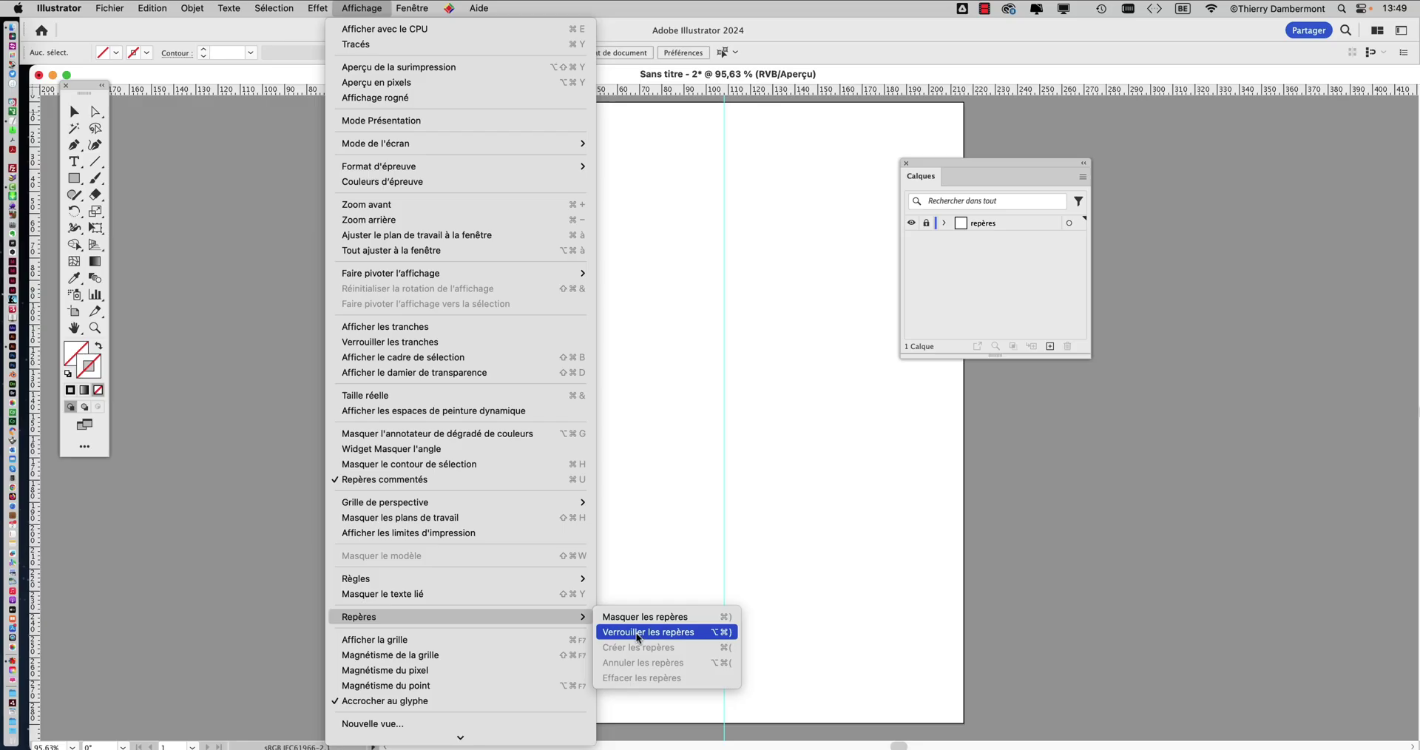
pyautogui.click(637, 642)
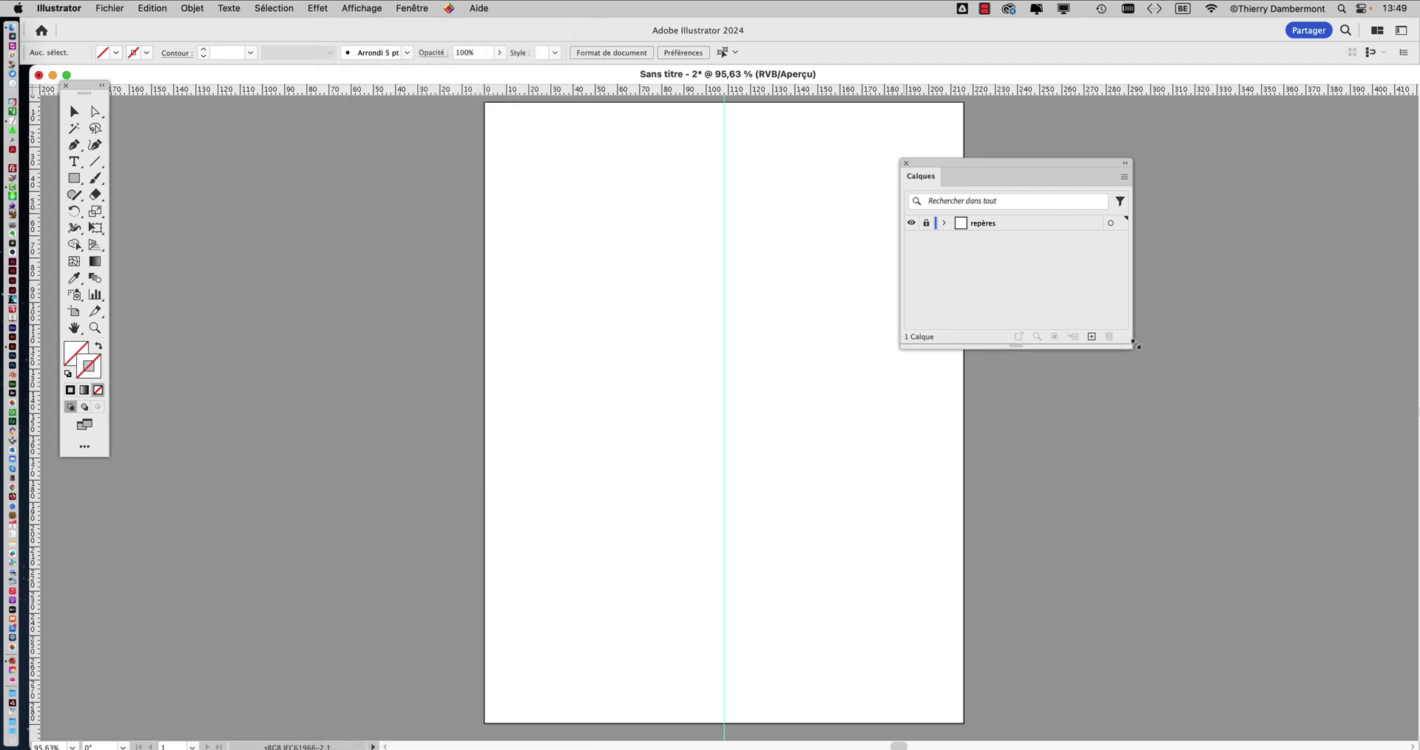
# Add a new layer above repères and move the Calques panel beside the artboard
pyautogui.moveTo(964, 160); pyautogui.dragTo(1101, 144)
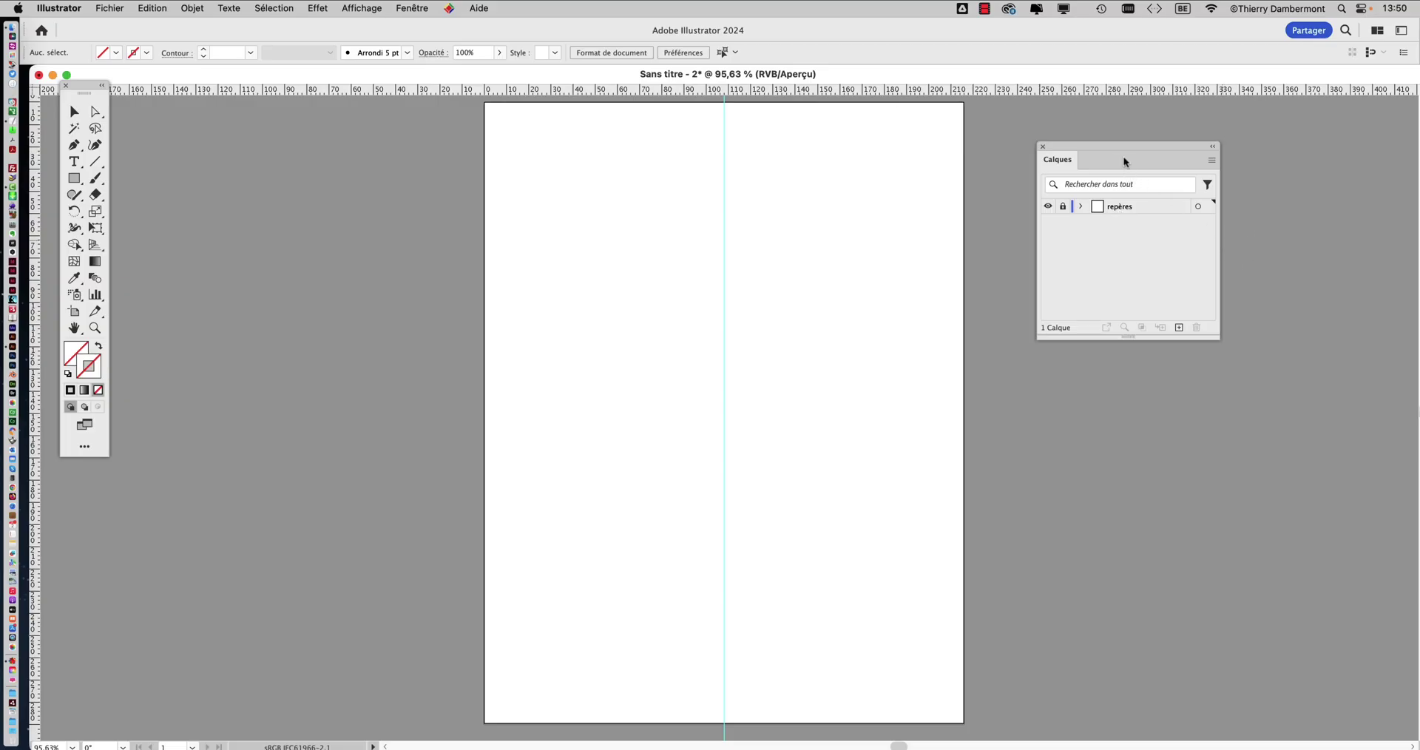
pyautogui.moveTo(1122, 158); pyautogui.dragTo(1046, 207)
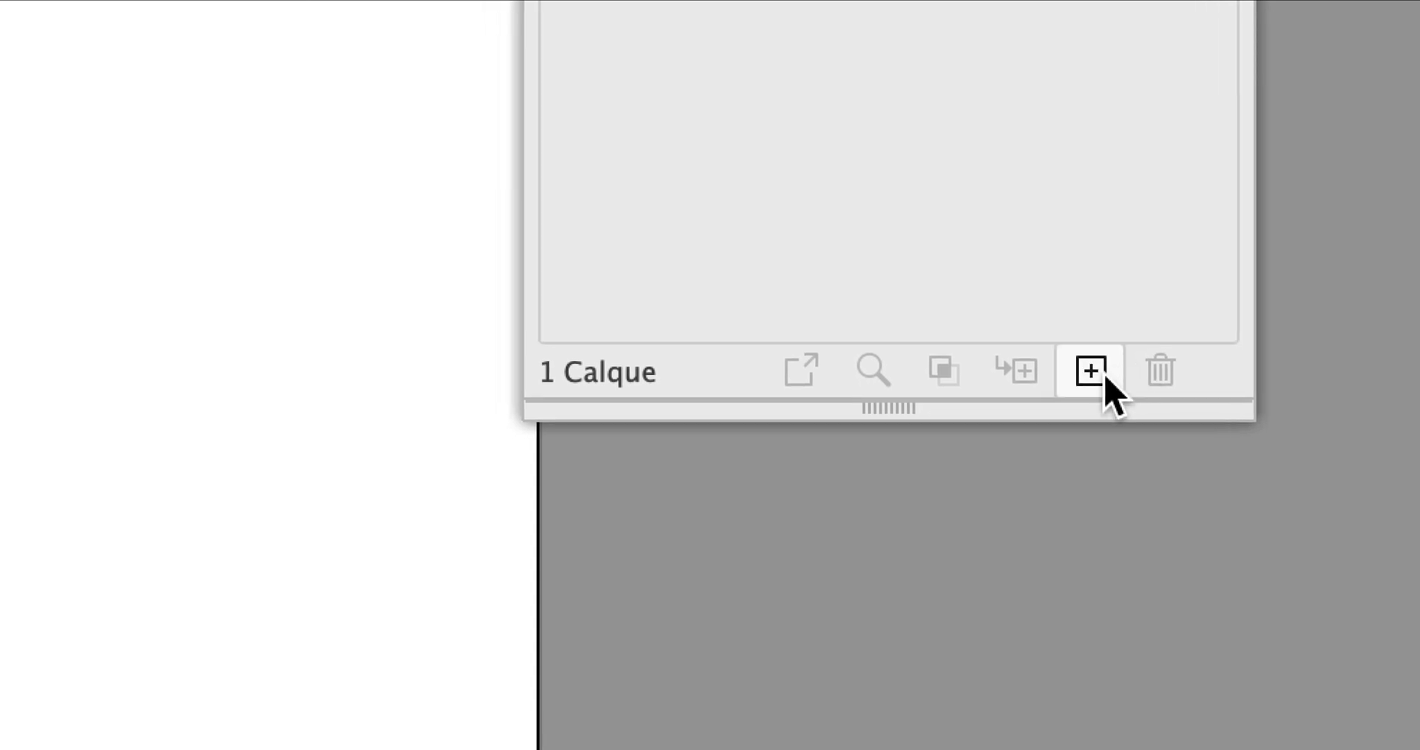
pyautogui.click(1103, 423)
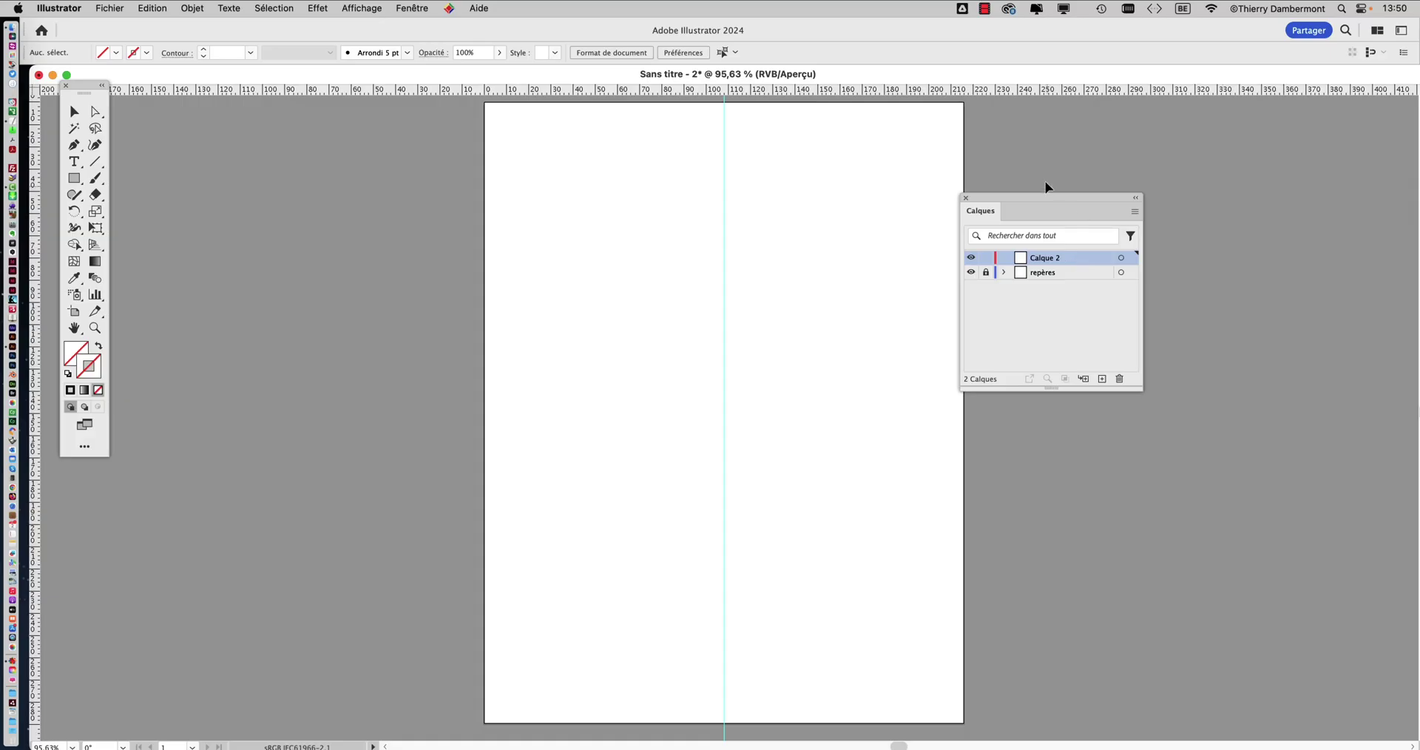
pyautogui.moveTo(1045, 197); pyautogui.dragTo(1136, 187)
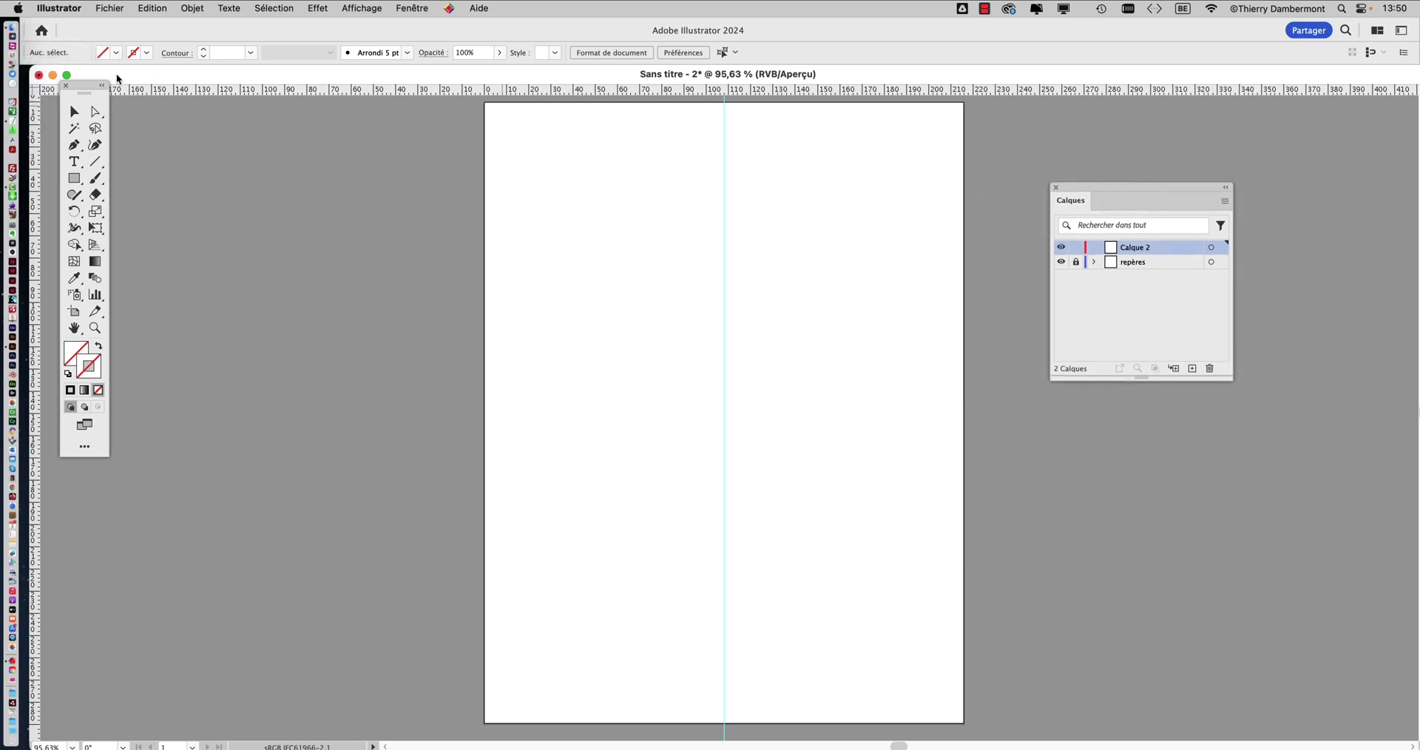
# Move the tools panel closer to the artboard and activate the Pen tool with its precise cursor
pyautogui.moveTo(85, 87); pyautogui.dragTo(338, 174)
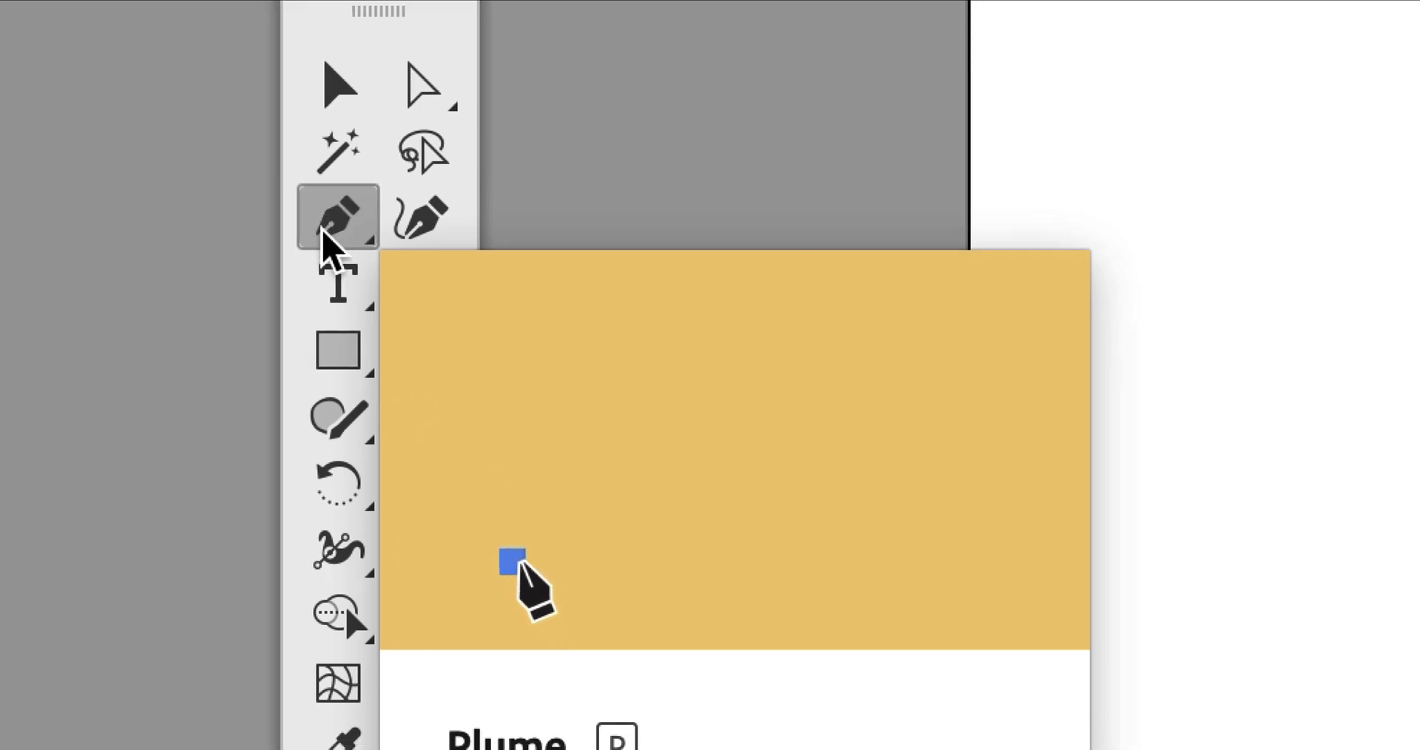
pyautogui.click(323, 231)
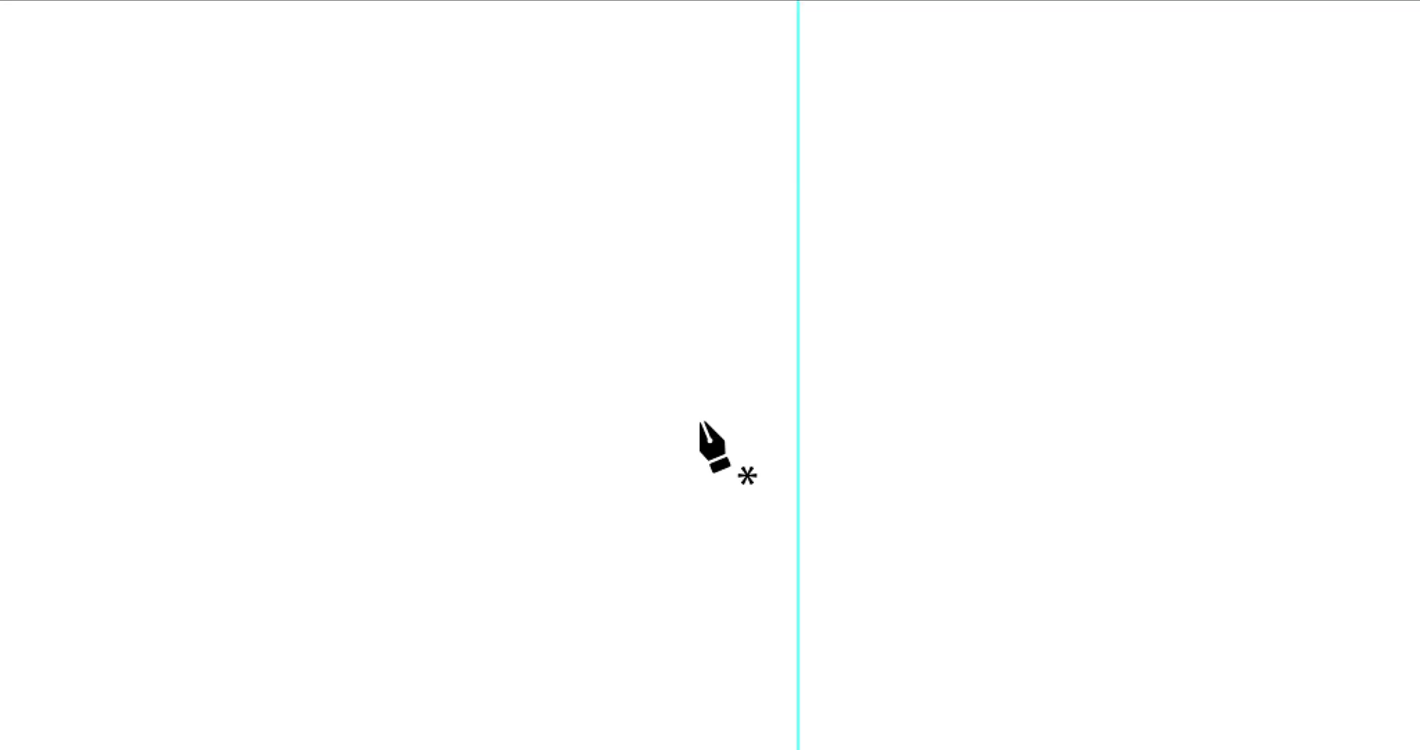
pyautogui.press('capslock')
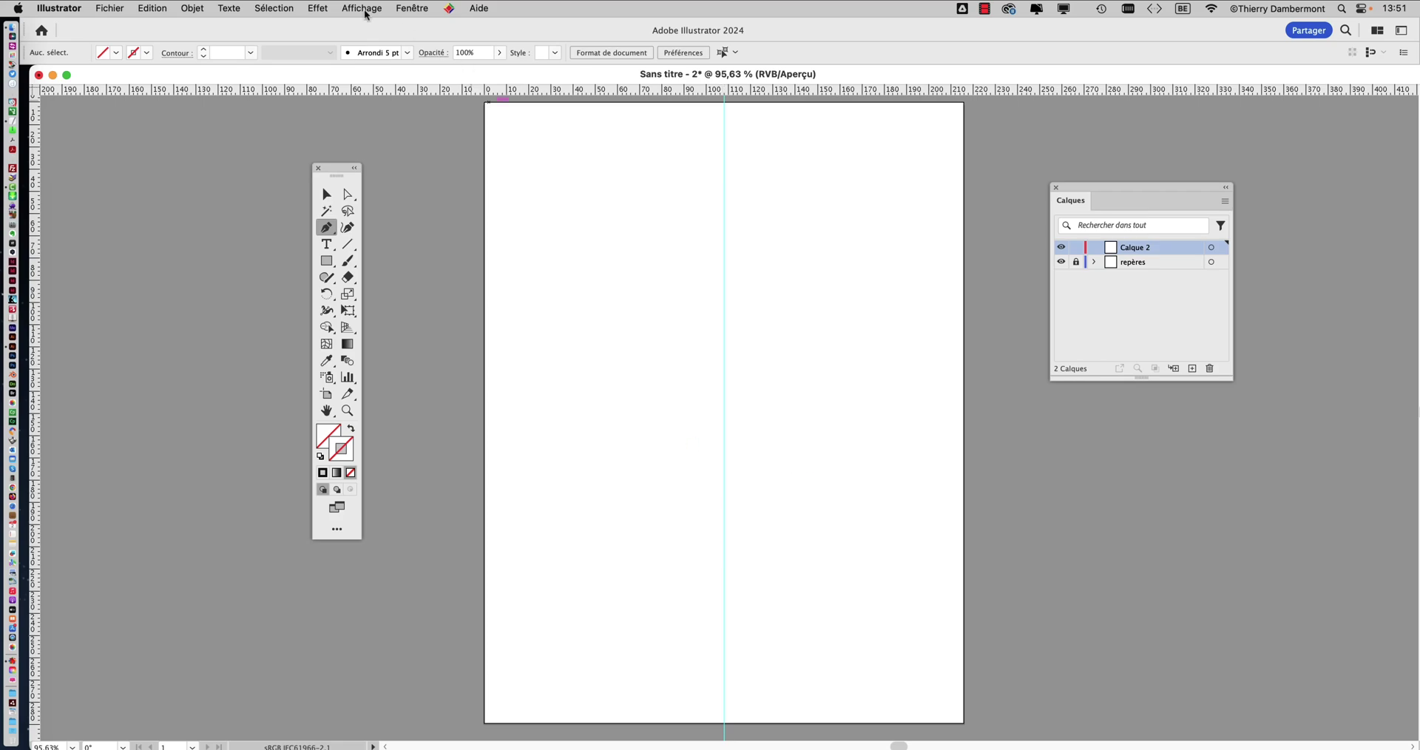
# Turn on snapping to points (Magnétisme du point) and check that the option is enabled
pyautogui.click(349, 6)
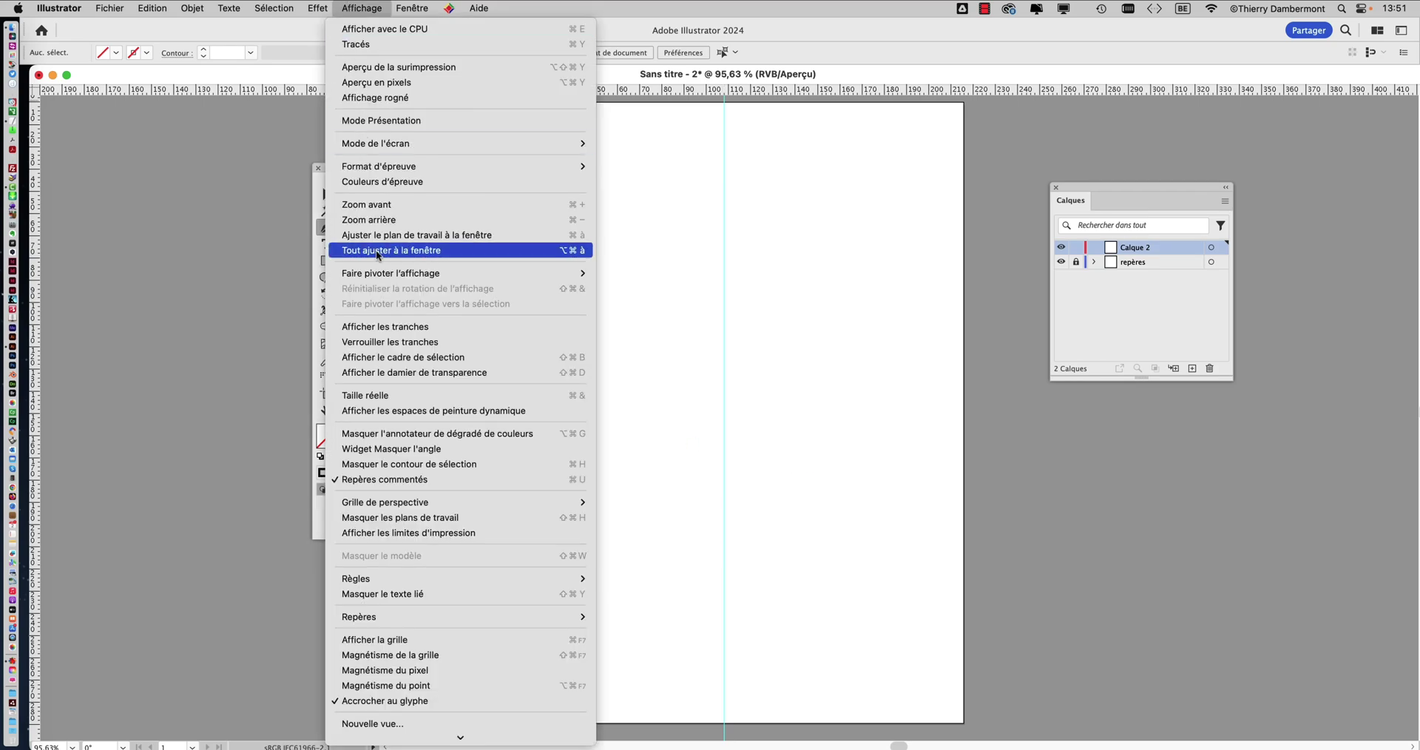
pyautogui.moveTo(358, 620)
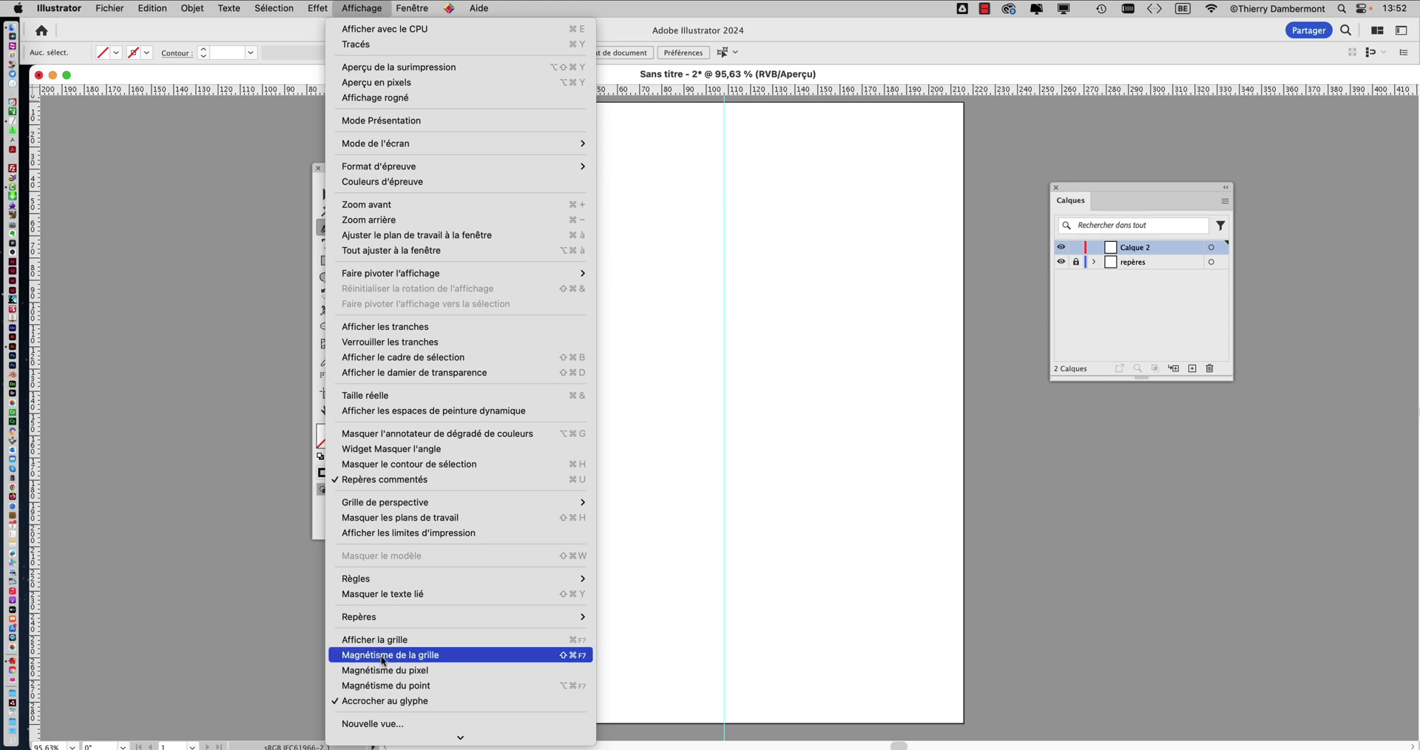
pyautogui.click(387, 686)
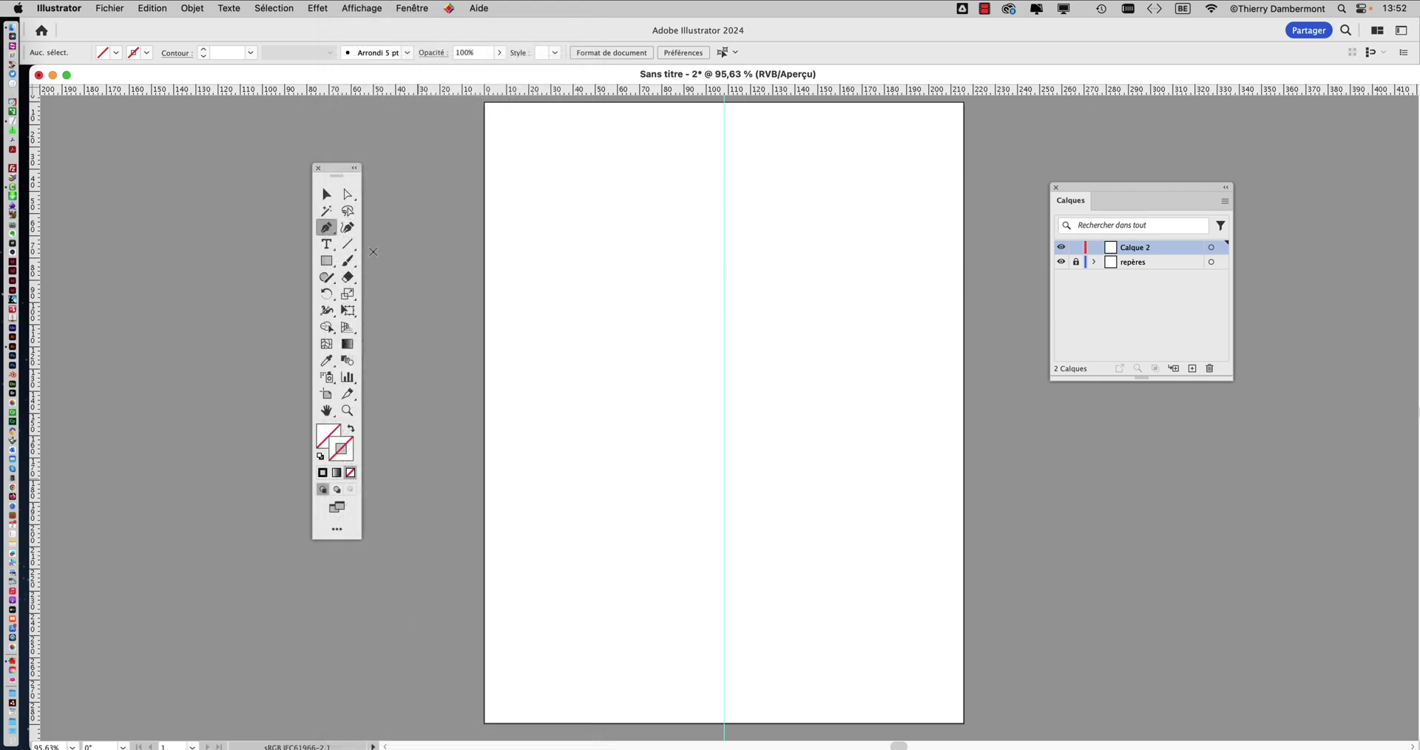
pyautogui.click(343, 7)
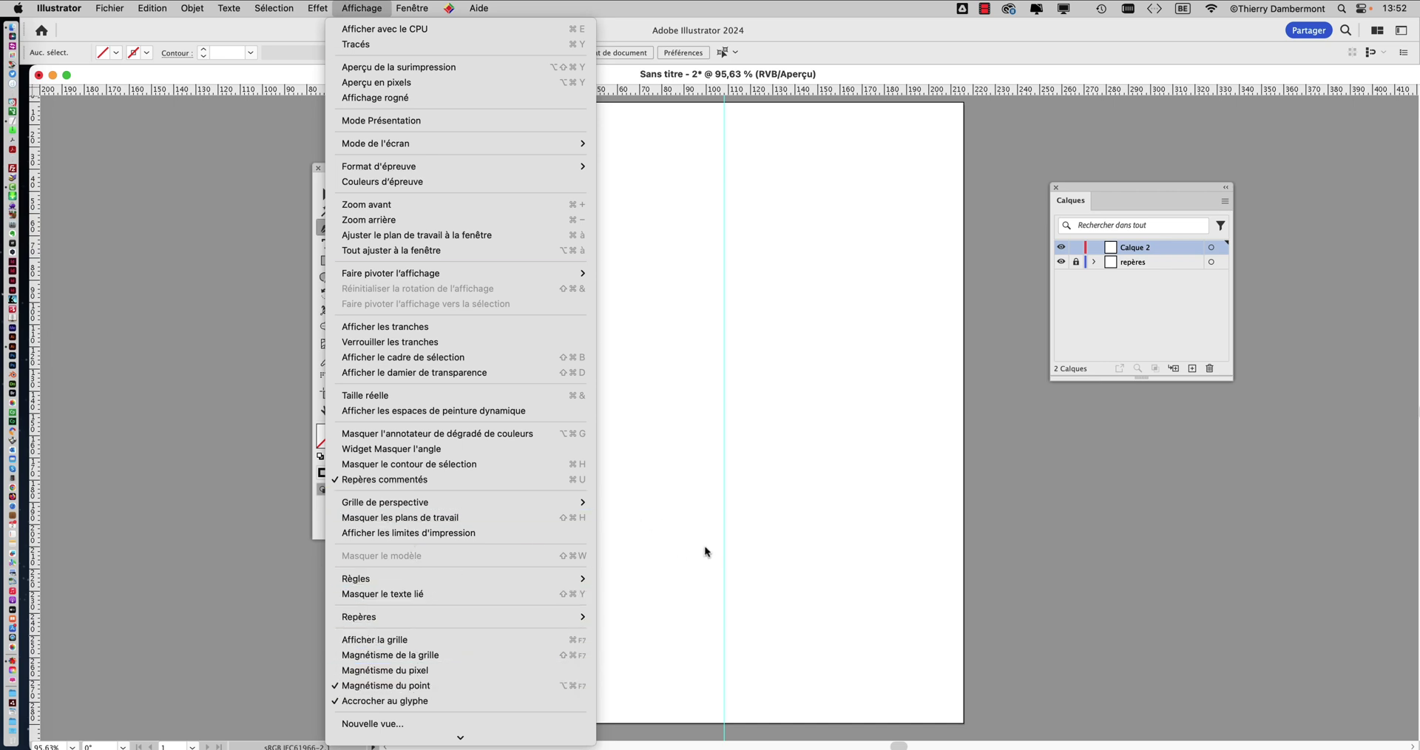
pyautogui.click(740, 71)
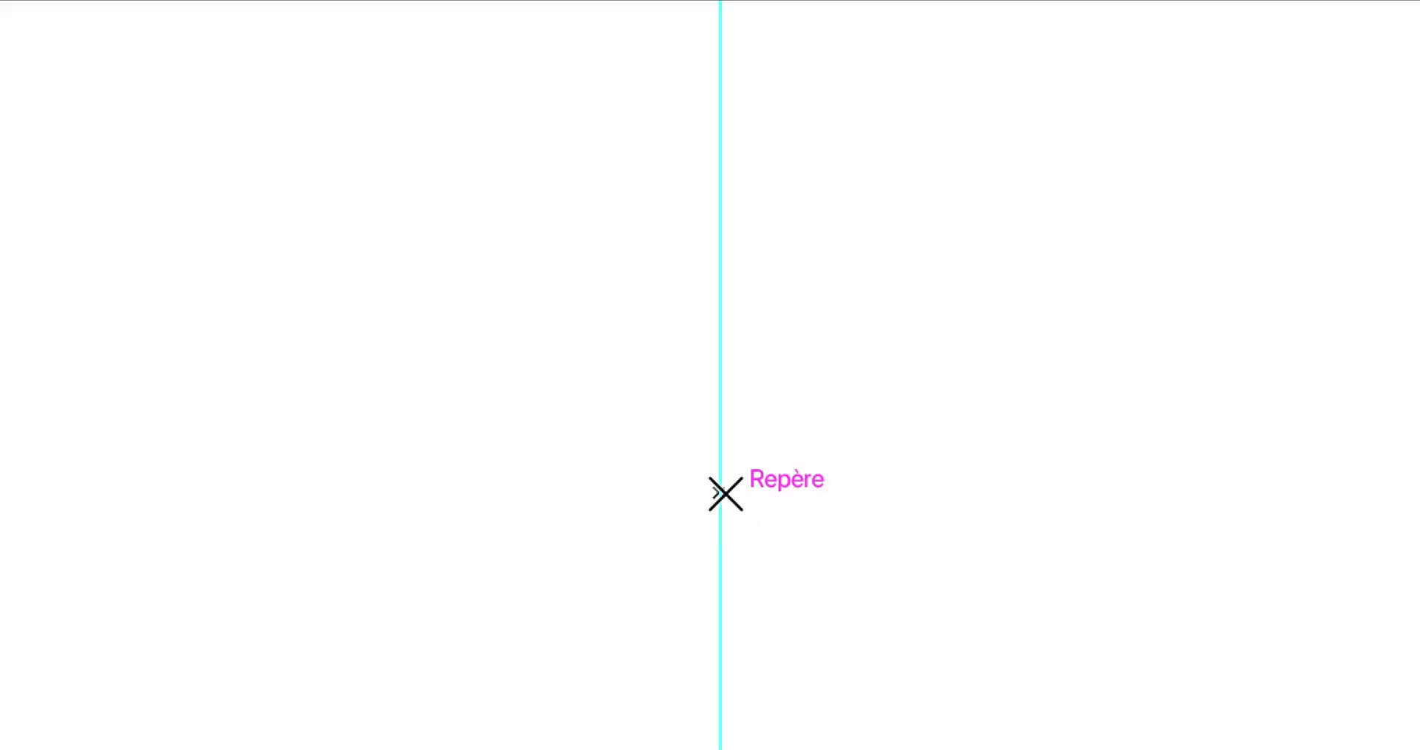
# Start a Pen path on the centre guide and draw a horizontal base segment about 23 mm long to its left, ending in a smooth anchor
pyautogui.click(725, 492)
pyautogui.moveTo(725, 492); pyautogui.dragTo(489, 511)
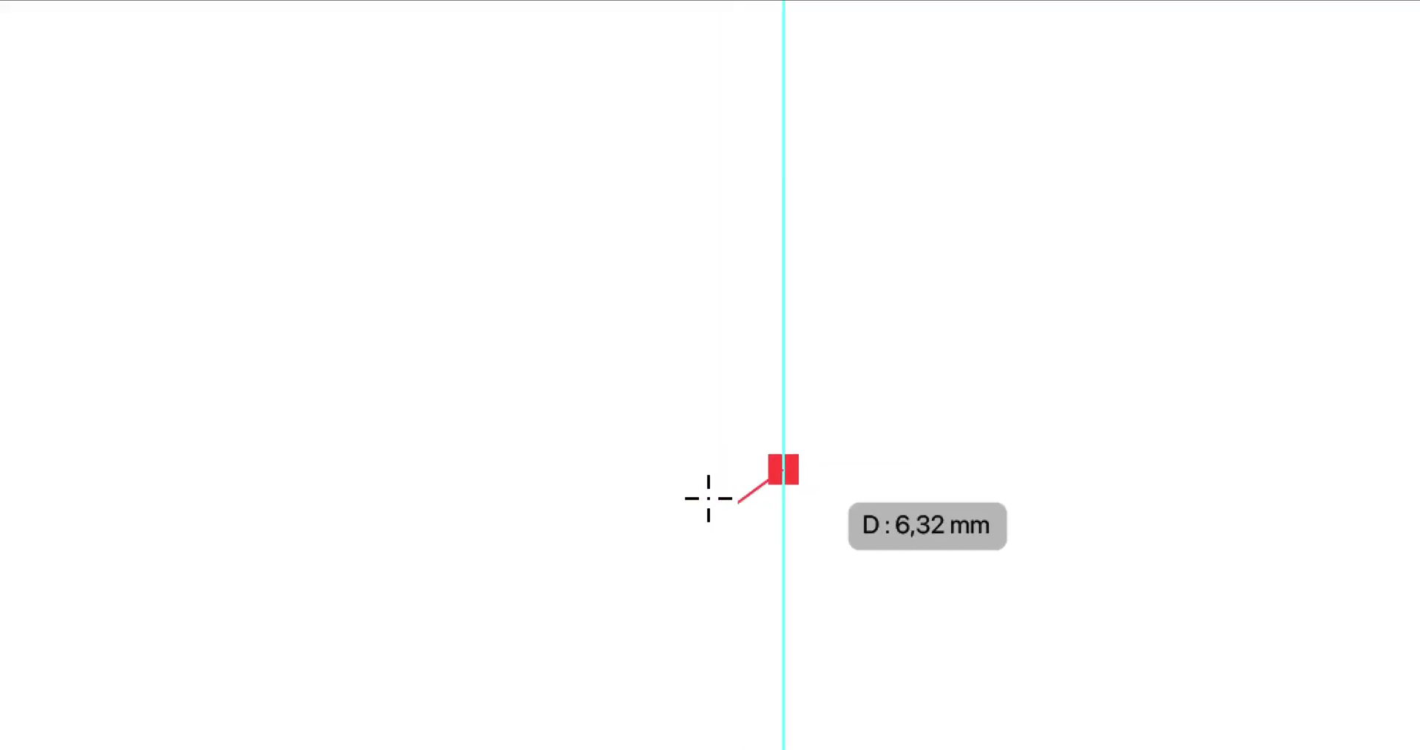
pyautogui.moveTo(677, 494); pyautogui.dragTo(695, 489)
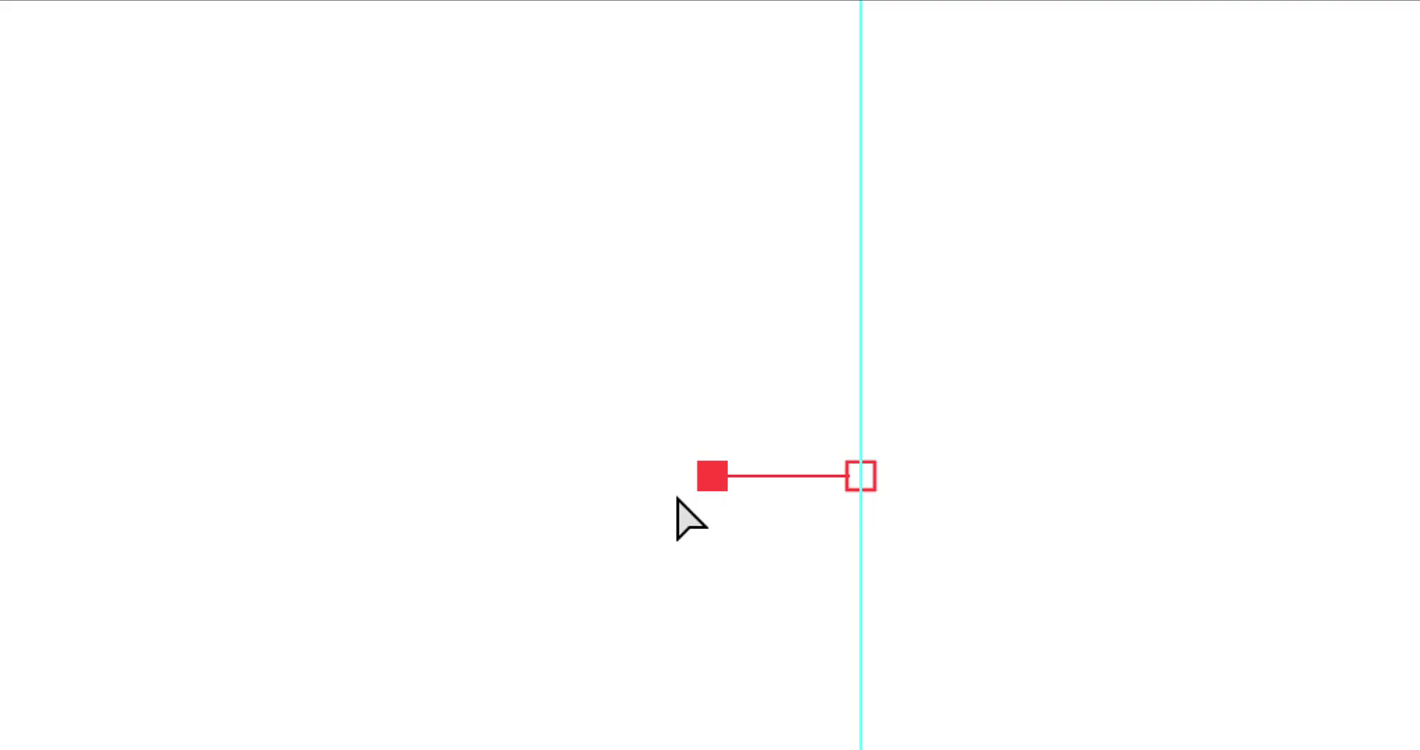
pyautogui.press('super+z')
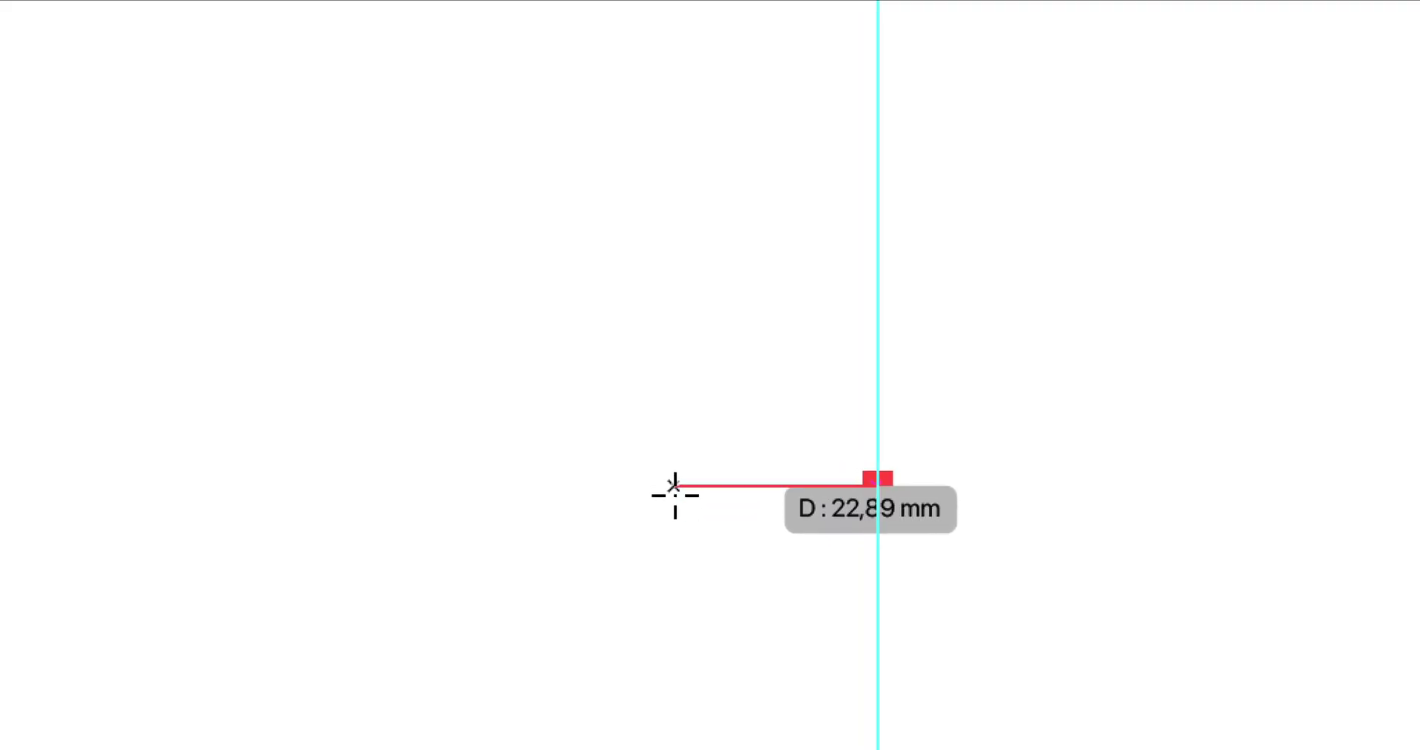
pyautogui.click(673, 486)
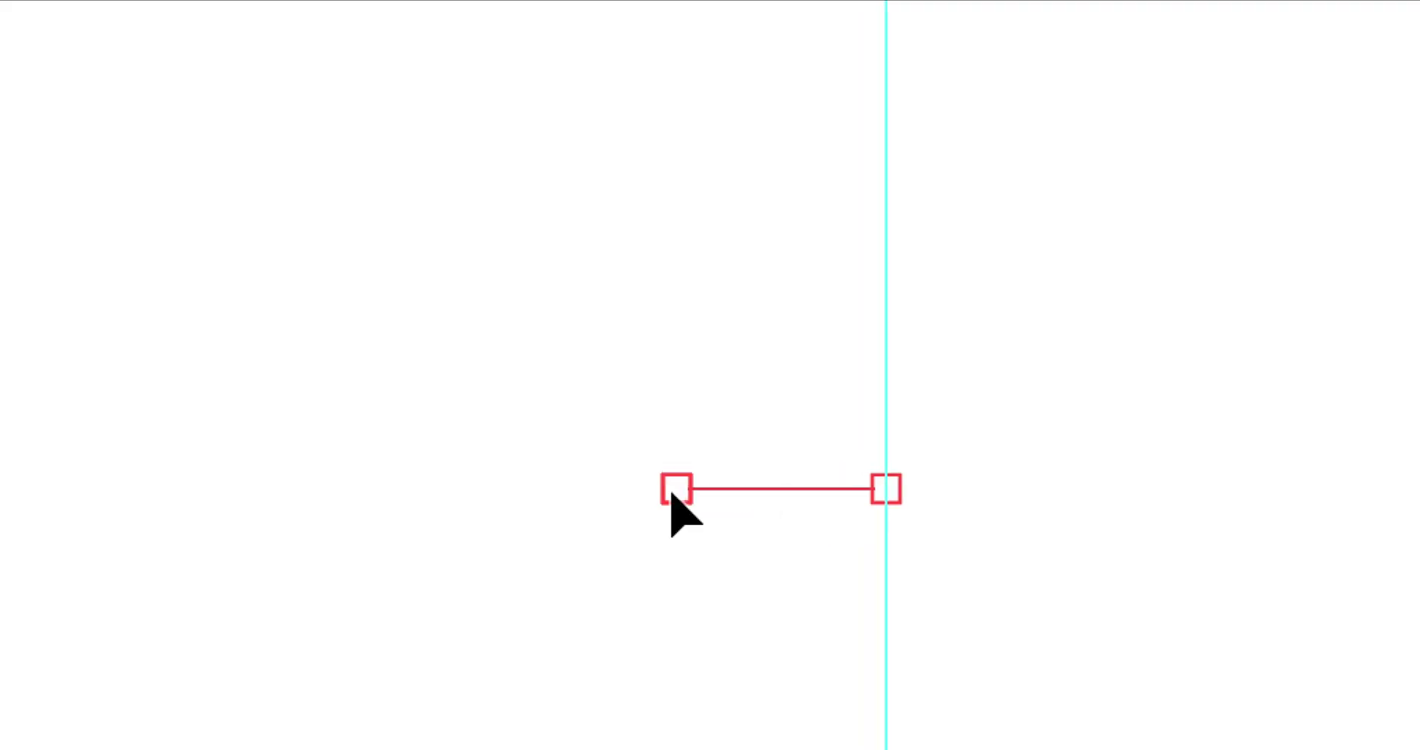
pyautogui.moveTo(668, 492); pyautogui.dragTo(665, 492)
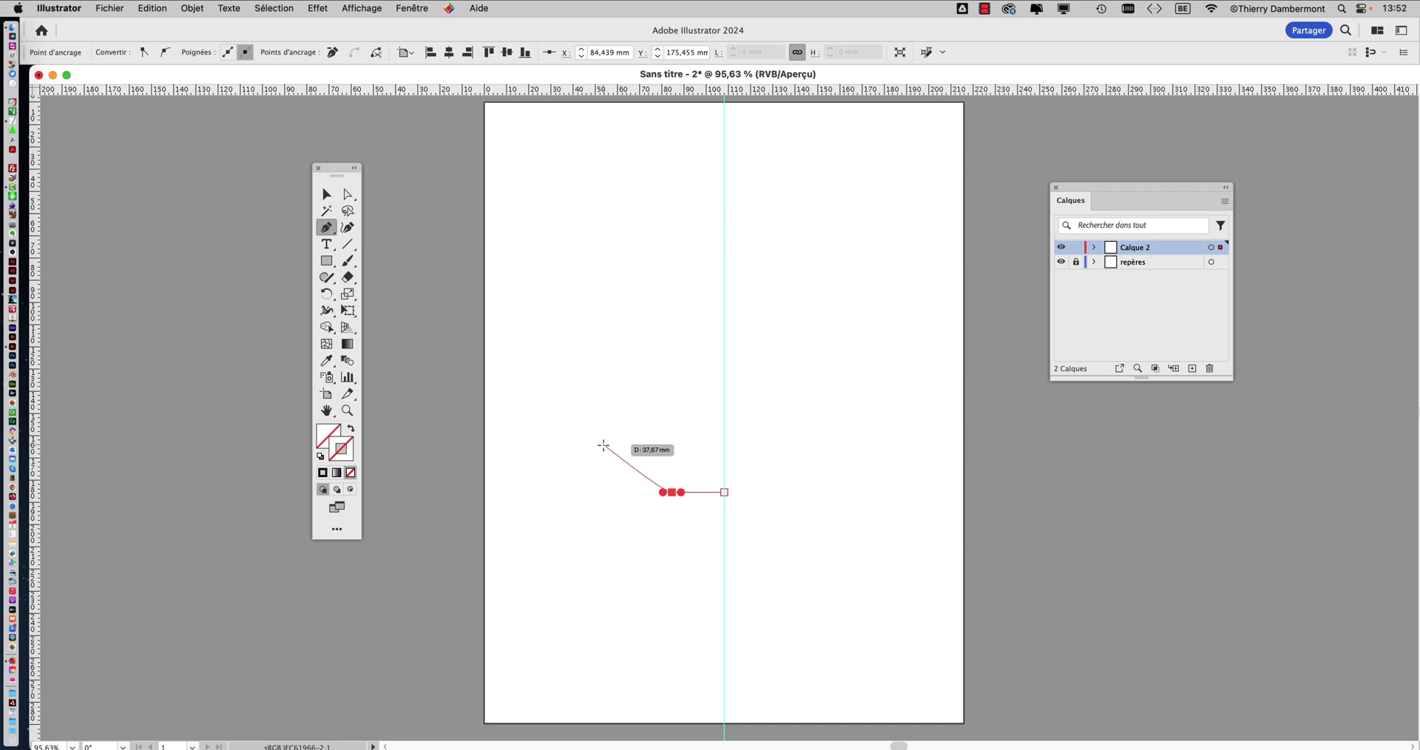
# Continue the path upward with four smooth anchor points to form an S-shaped half profile left of the centre guide
pyautogui.moveTo(602, 444); pyautogui.dragTo(597, 423)
pyautogui.moveTo(603, 377); pyautogui.dragTo(610, 367)
pyautogui.moveTo(640, 292); pyautogui.dragTo(639, 279)
pyautogui.moveTo(623, 228); pyautogui.dragTo(609, 219)
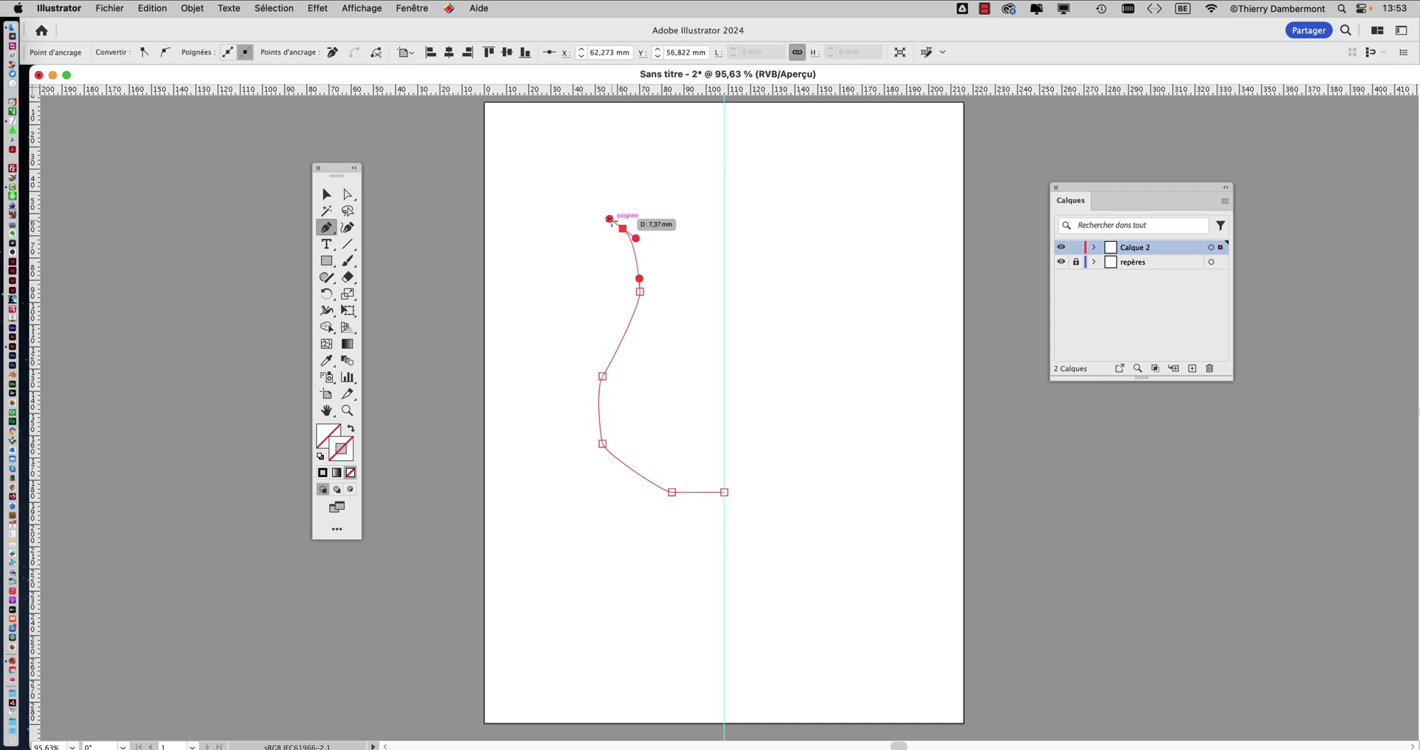
pyautogui.moveTo(609, 219); pyautogui.dragTo(610, 219)
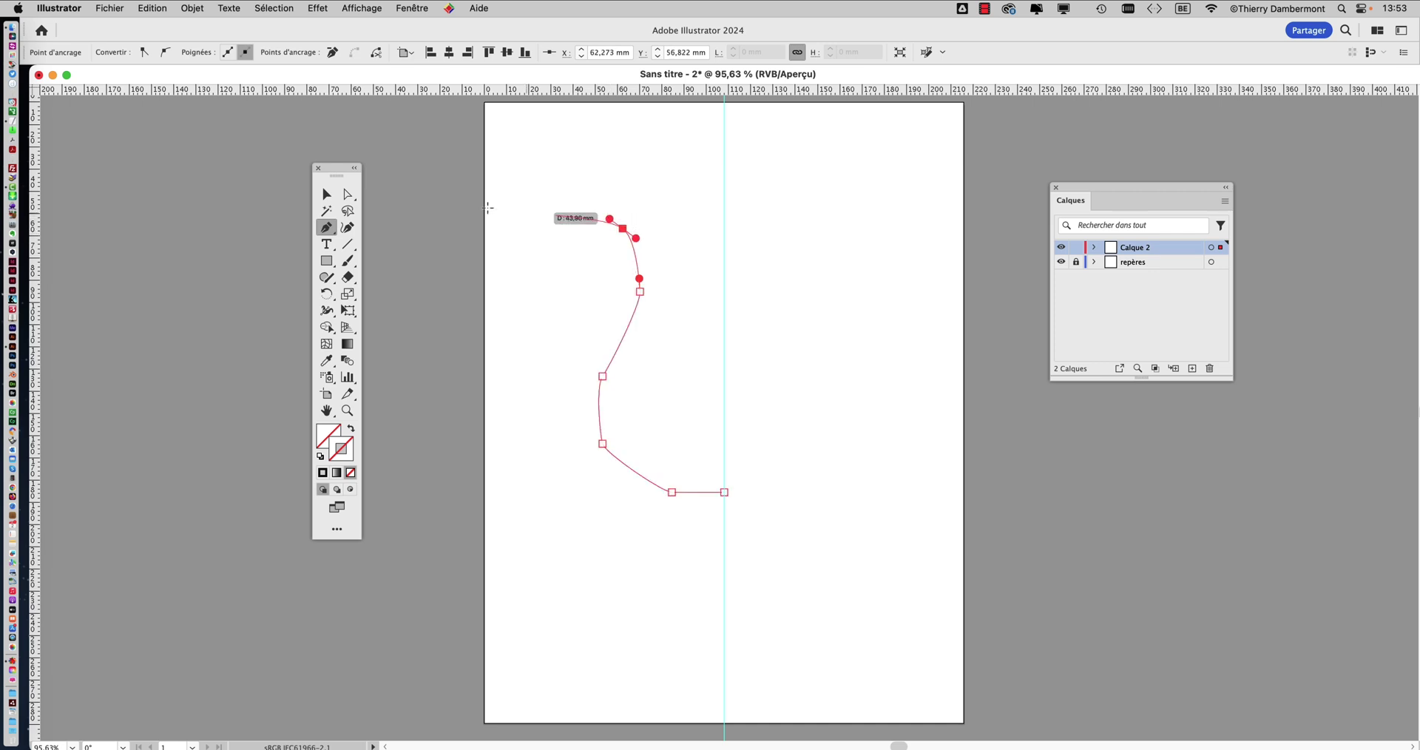
# Move the profile's two upper anchors closer to the centre guide with Direct Selection and adjust the lower one's direction handle
pyautogui.click(347, 196)
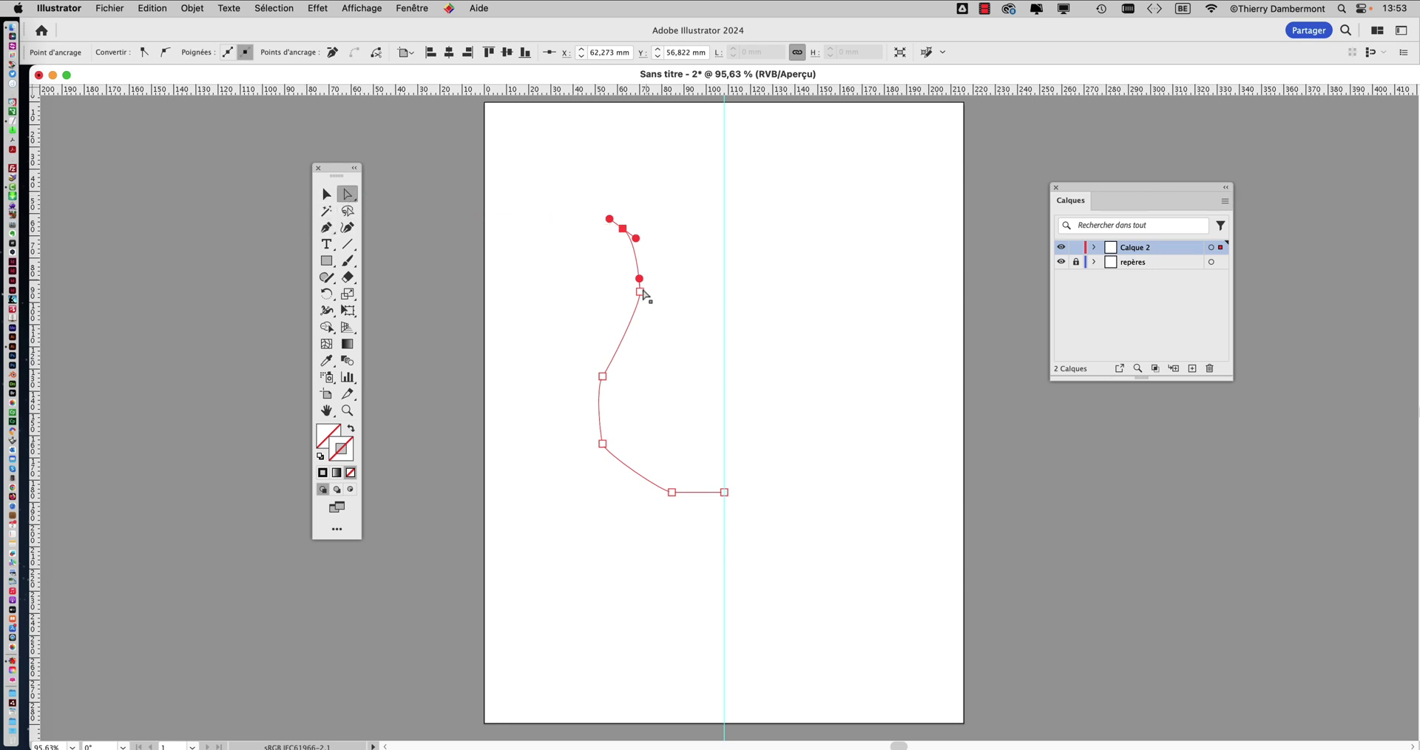
pyautogui.moveTo(641, 292); pyautogui.dragTo(675, 294)
pyautogui.moveTo(627, 232); pyautogui.dragTo(674, 238)
pyautogui.click(675, 295)
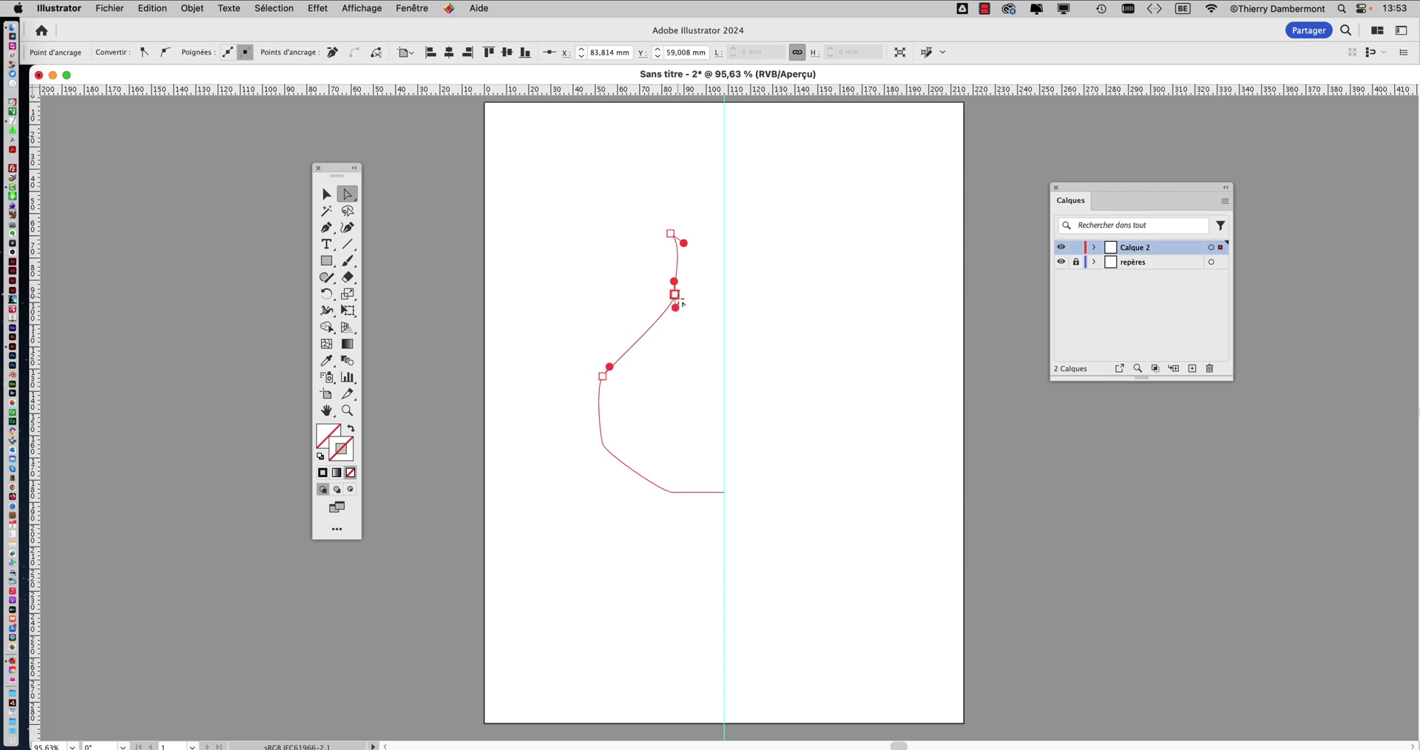
pyautogui.moveTo(674, 281); pyautogui.dragTo(681, 283)
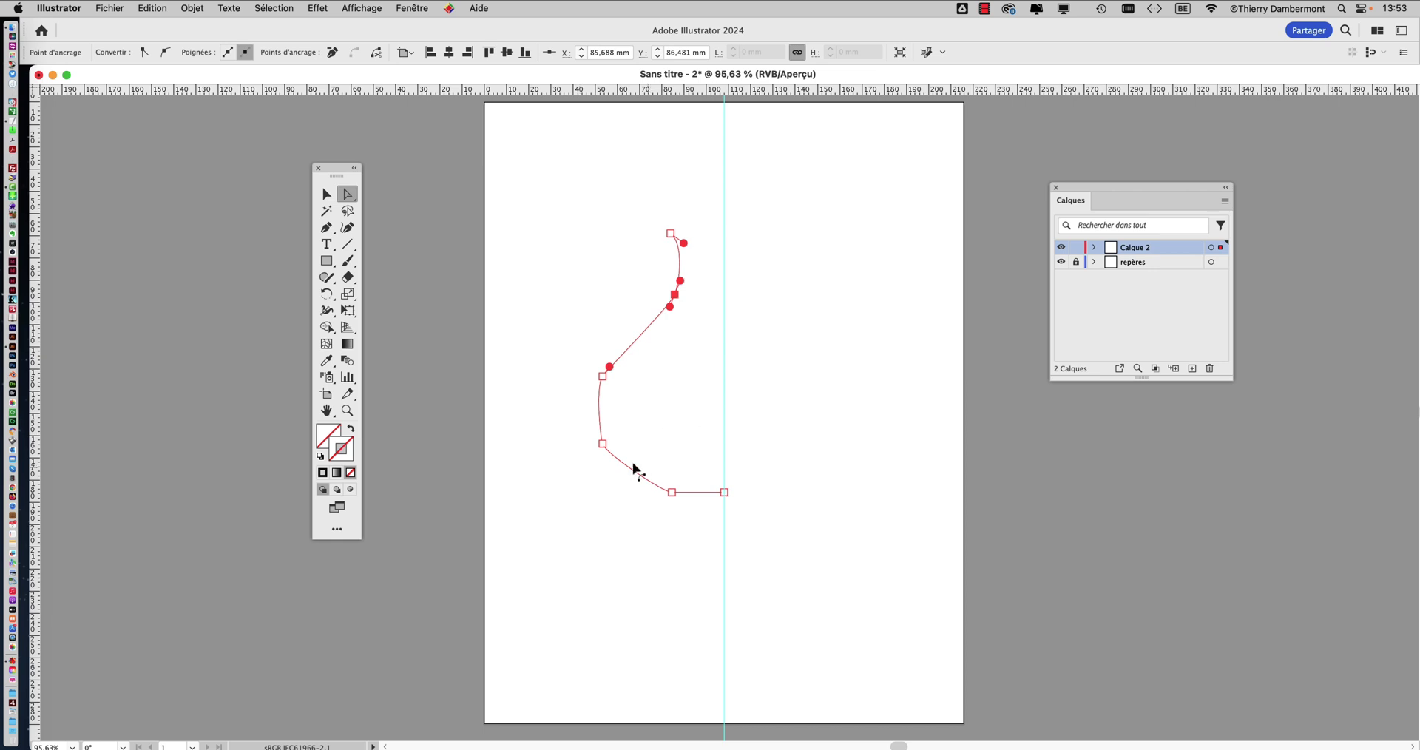
# Reshape the profile's left bulge by adjusting the direction handles of its upper anchor
pyautogui.click(603, 376)
pyautogui.moveTo(596, 387); pyautogui.dragTo(630, 422)
pyautogui.click(665, 309)
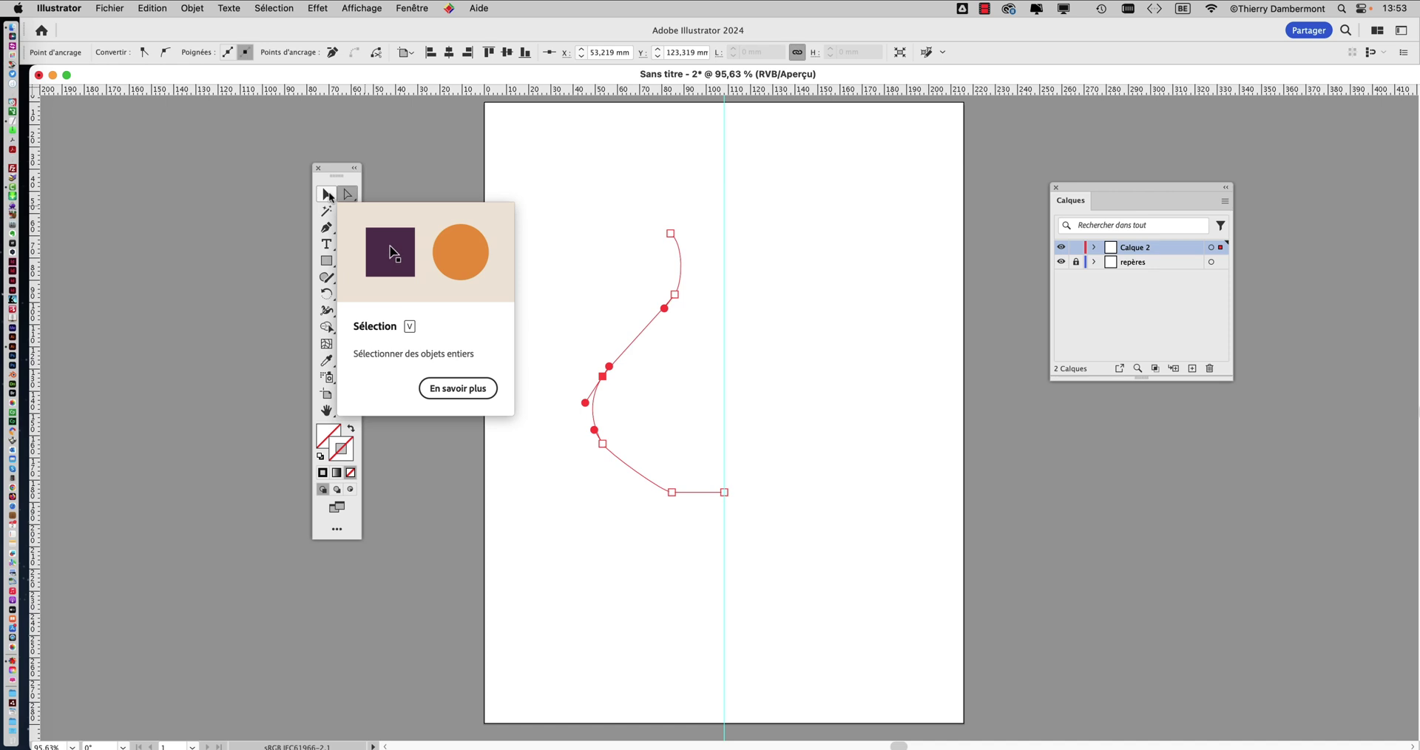
# Select the entire profile path with the Selection tool
pyautogui.click(329, 196)
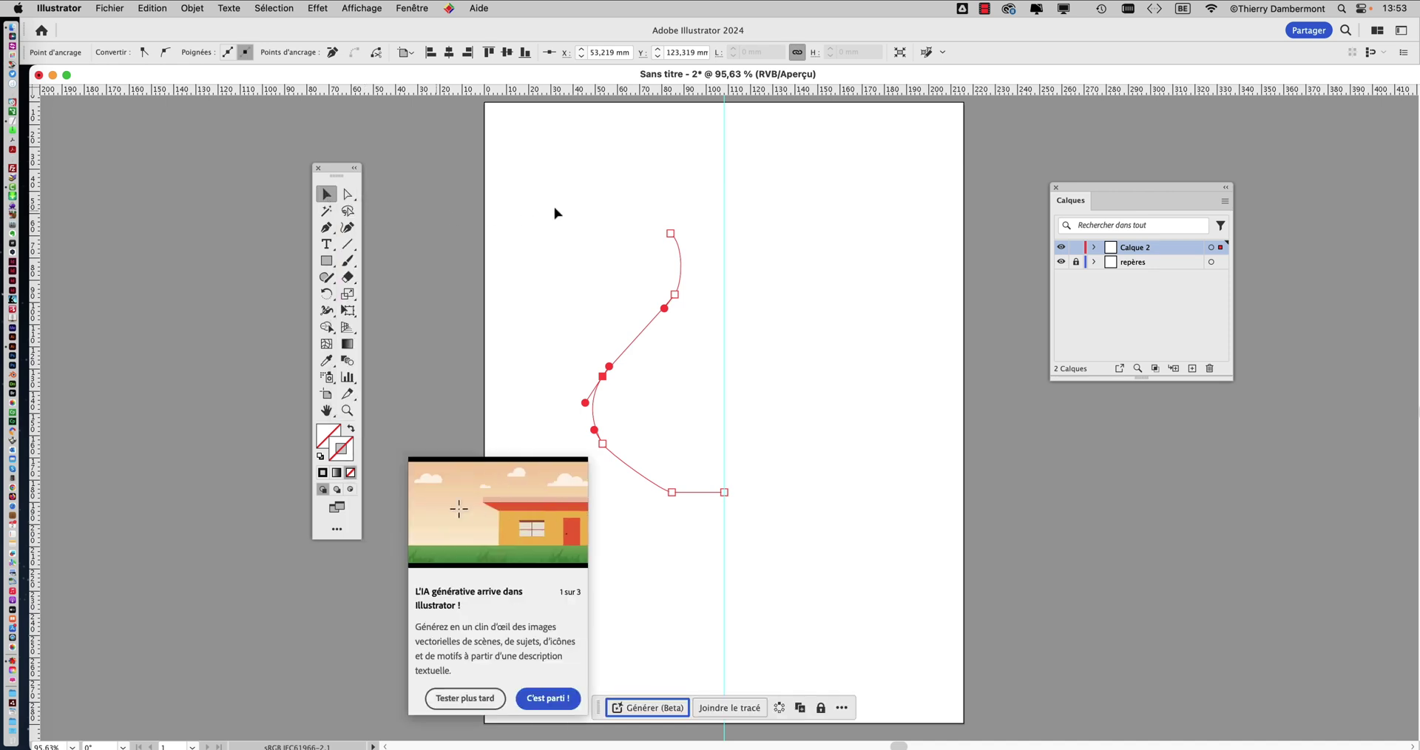
pyautogui.click(663, 213)
pyautogui.click(674, 241)
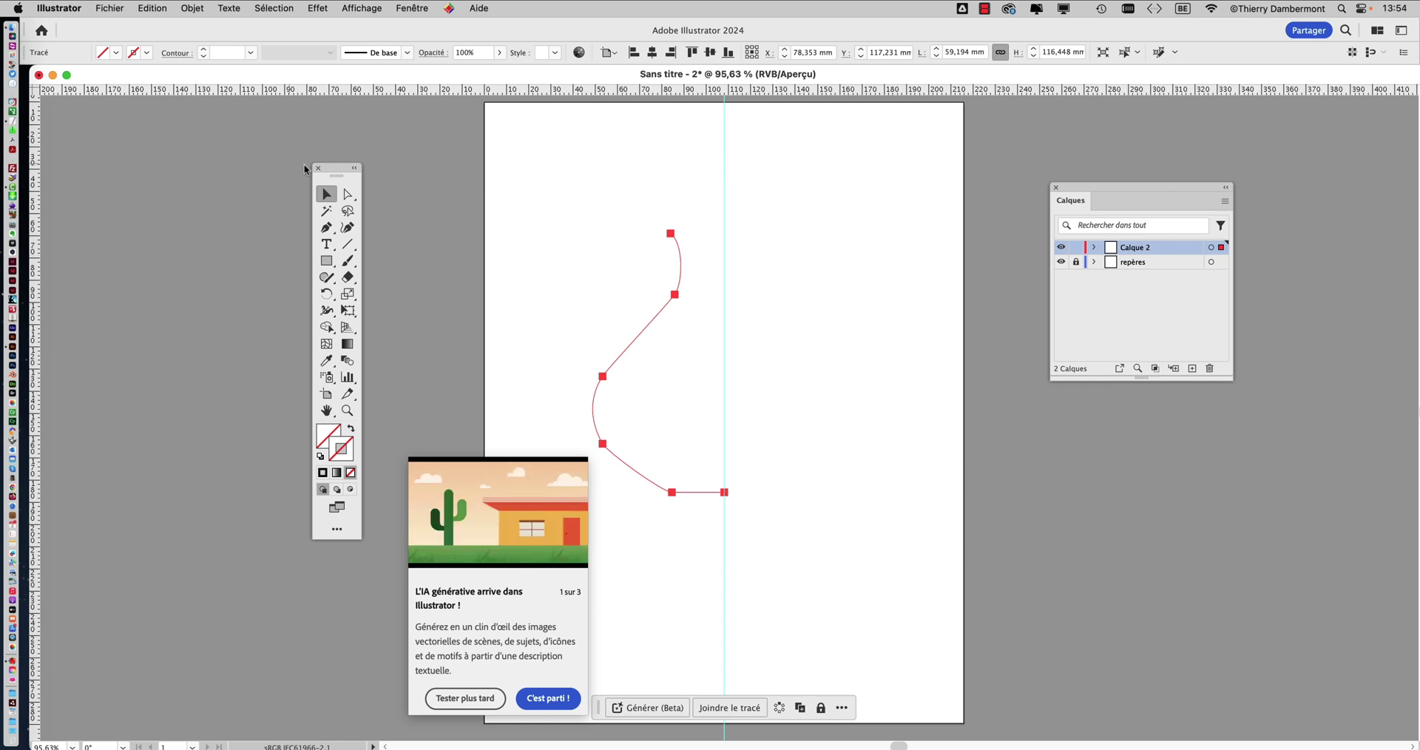
# Postpone the generative AI introduction and place the tools panel just left of the artboard
pyautogui.moveTo(331, 171)
pyautogui.mouseDown()
pyautogui.moveTo(462, 142)
pyautogui.moveTo(523, 152)
pyautogui.mouseUp()
pyautogui.click(466, 698)
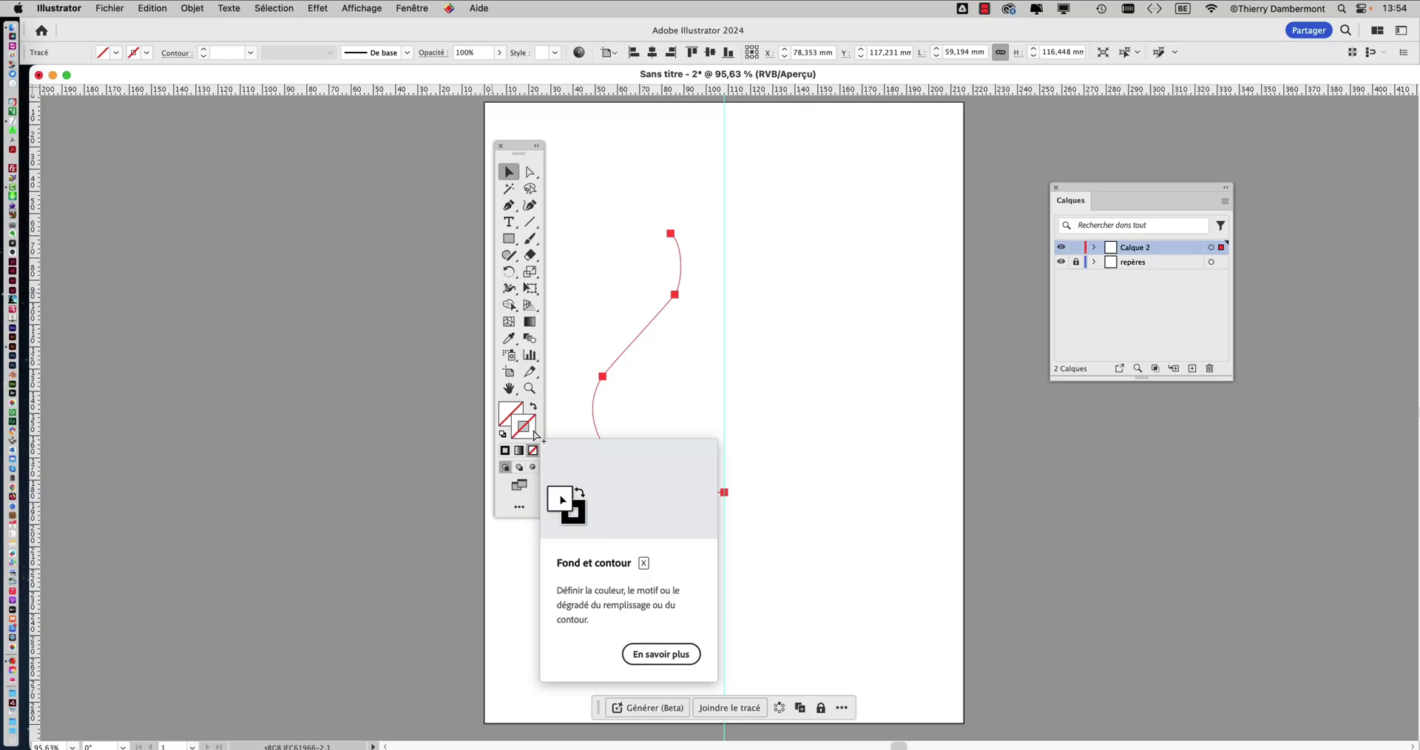
pyautogui.moveTo(518, 147); pyautogui.dragTo(346, 134)
# Show the Nuancier panel and apply a green swatch to the selected path's stroke
pyautogui.click(413, 8)
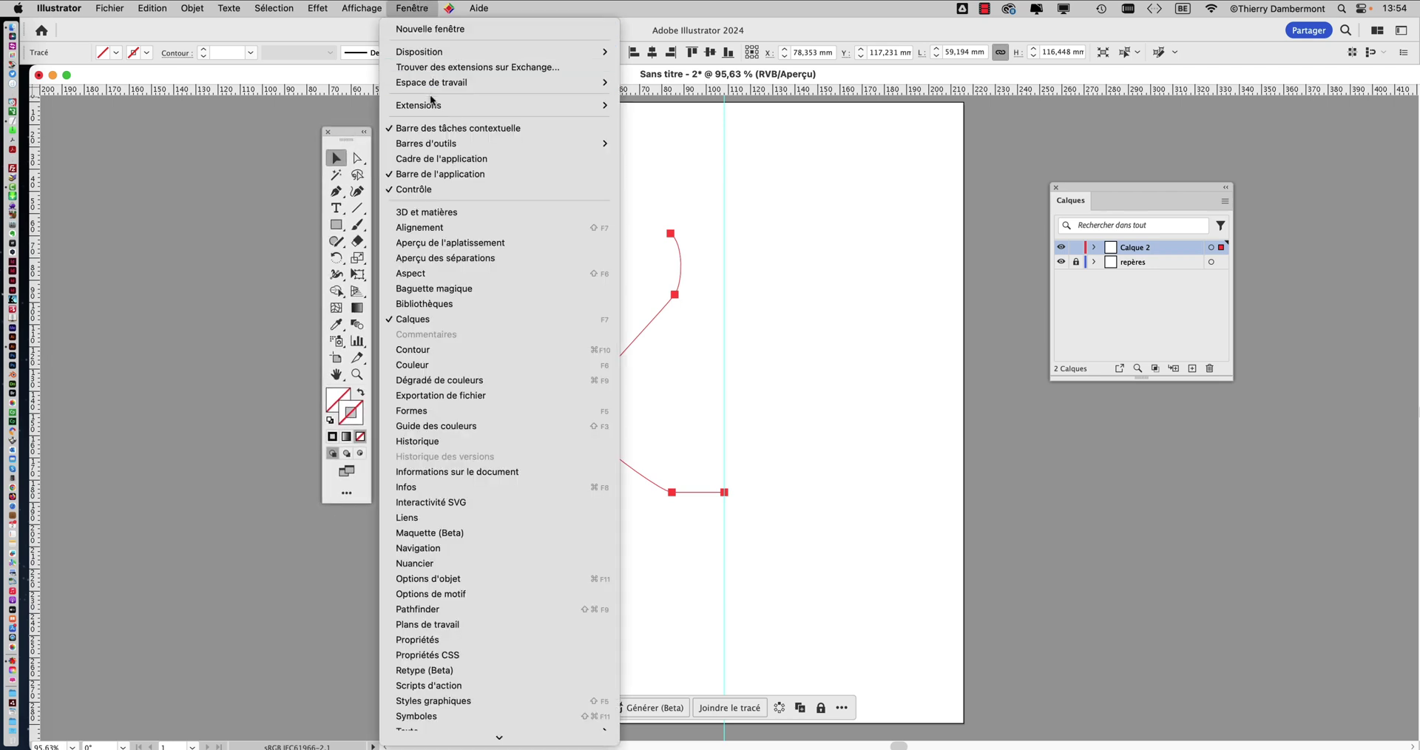
pyautogui.click(477, 564)
pyautogui.moveTo(952, 124); pyautogui.dragTo(826, 128)
pyautogui.click(837, 212)
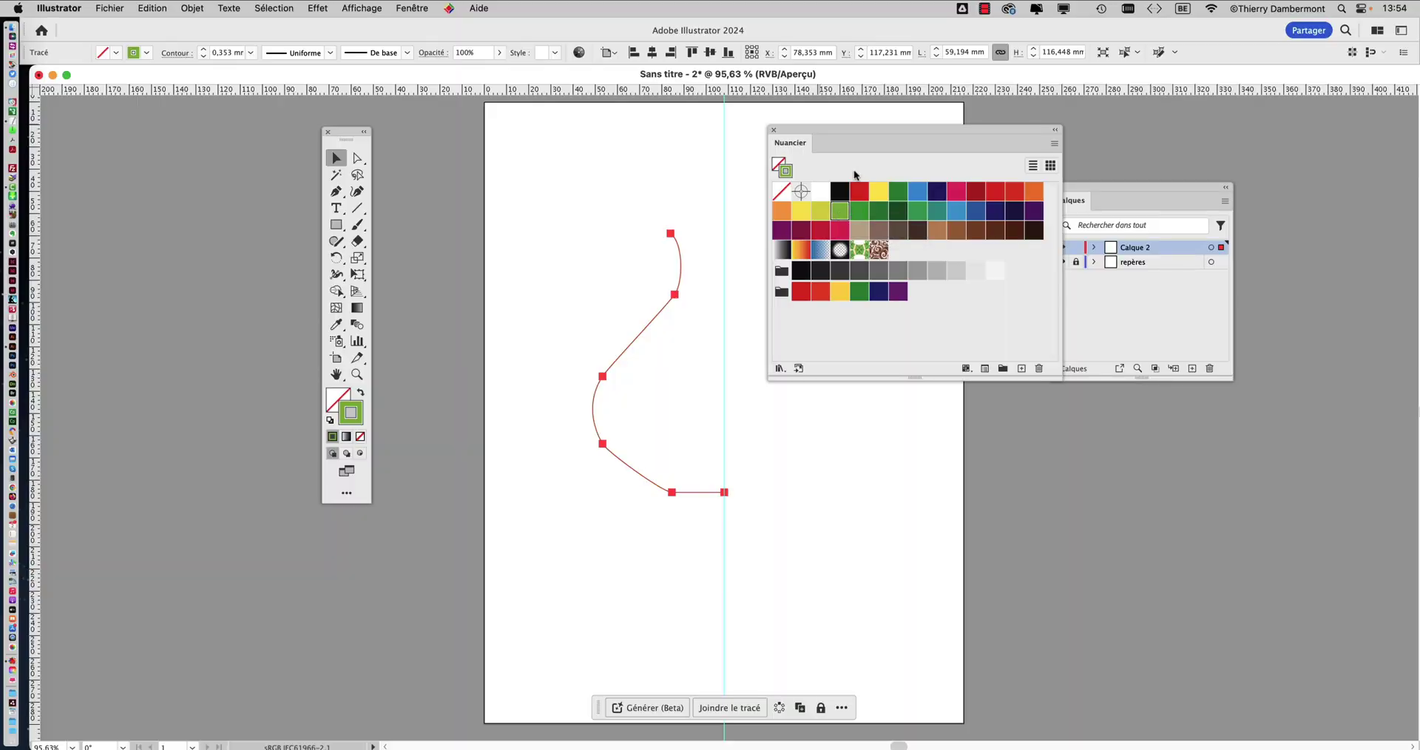
# Move the Calques, Nuancier and tools panels away from the artboard to clear the drawing area
pyautogui.moveTo(1102, 184); pyautogui.dragTo(1213, 324)
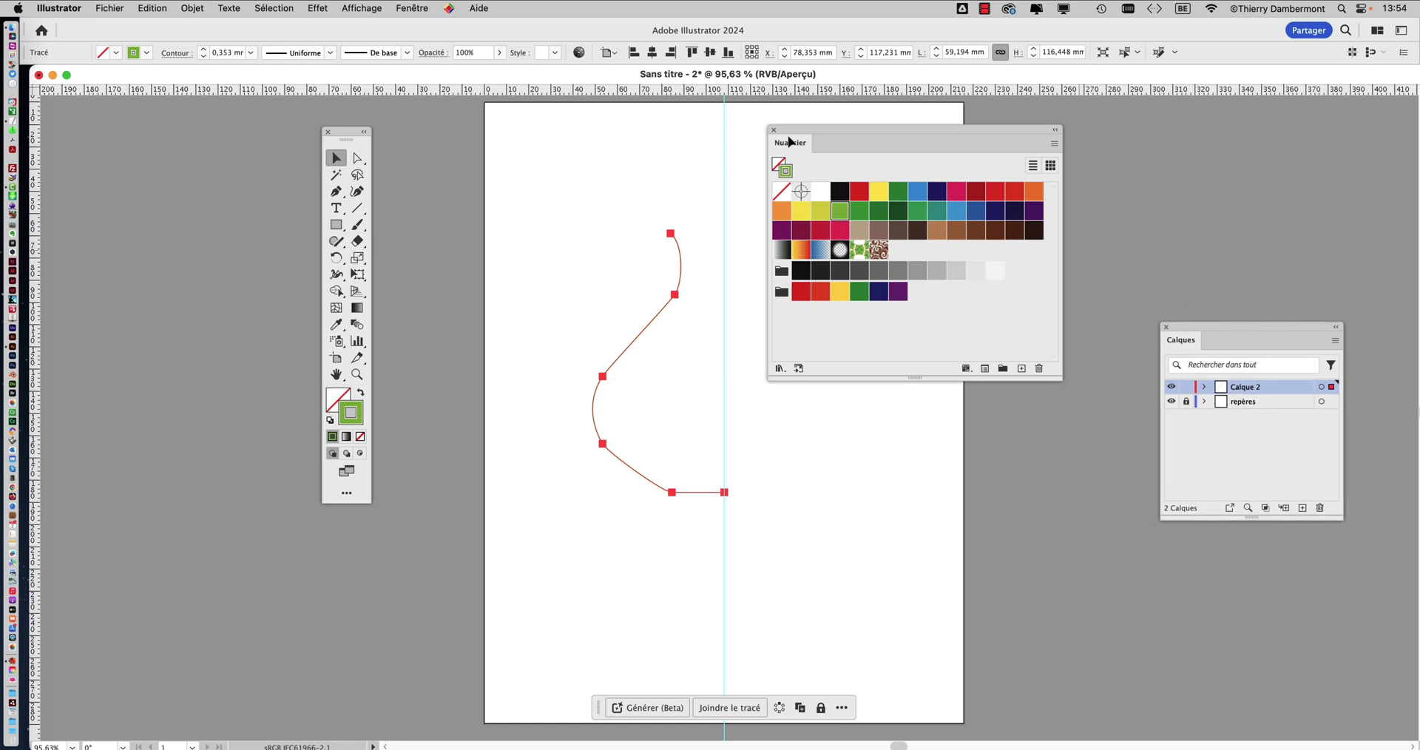
pyautogui.moveTo(785, 137); pyautogui.dragTo(1037, 132)
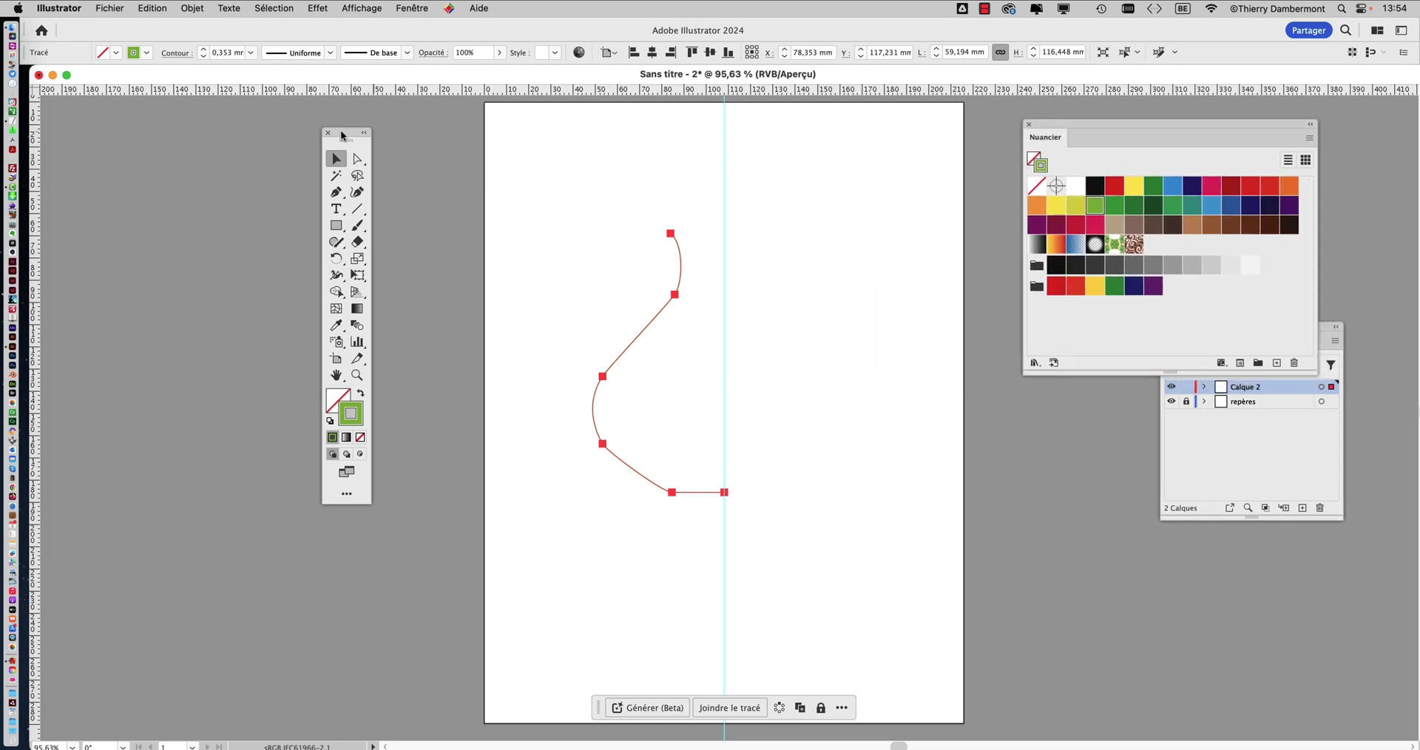
pyautogui.moveTo(354, 134); pyautogui.dragTo(202, 127)
# Show the Contour panel and place it on the artboard beside the profile
pyautogui.click(412, 8)
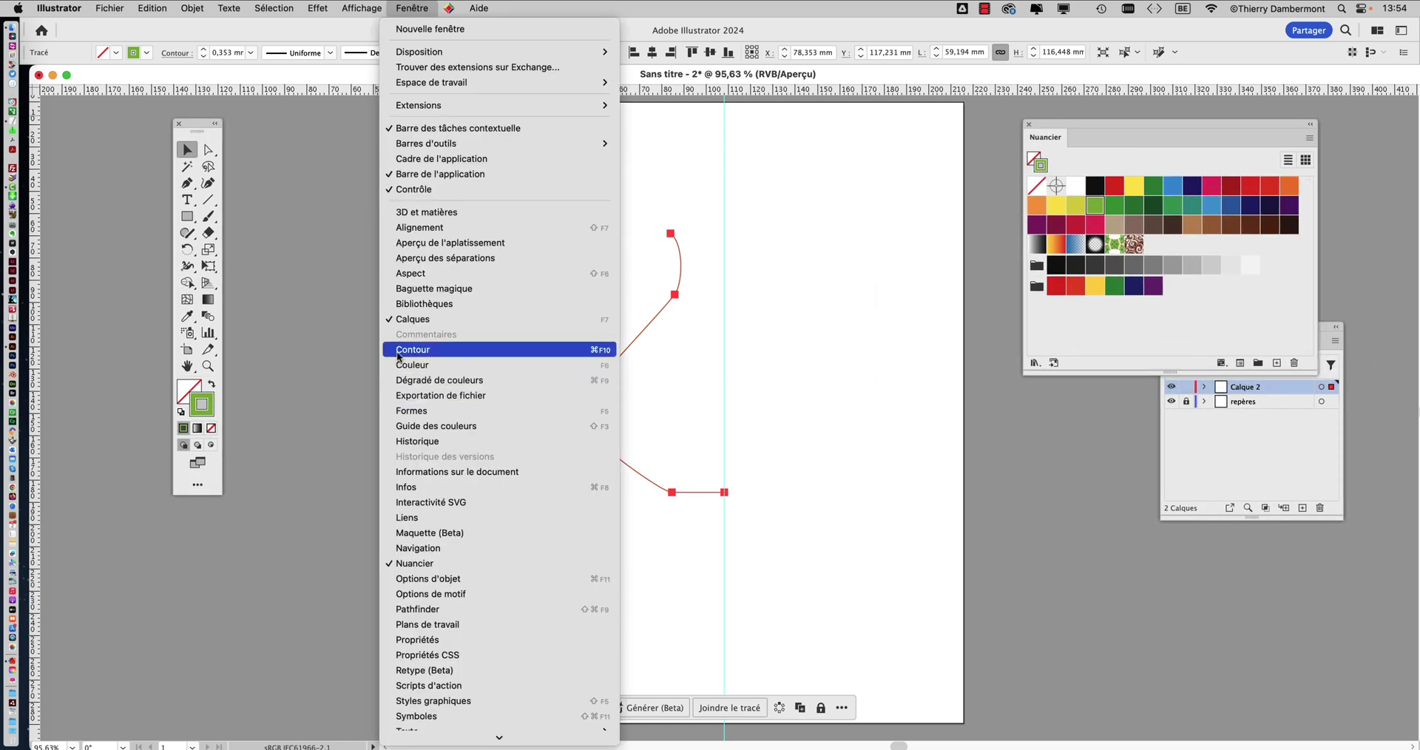
pyautogui.click(444, 354)
pyautogui.moveTo(978, 411); pyautogui.dragTo(830, 185)
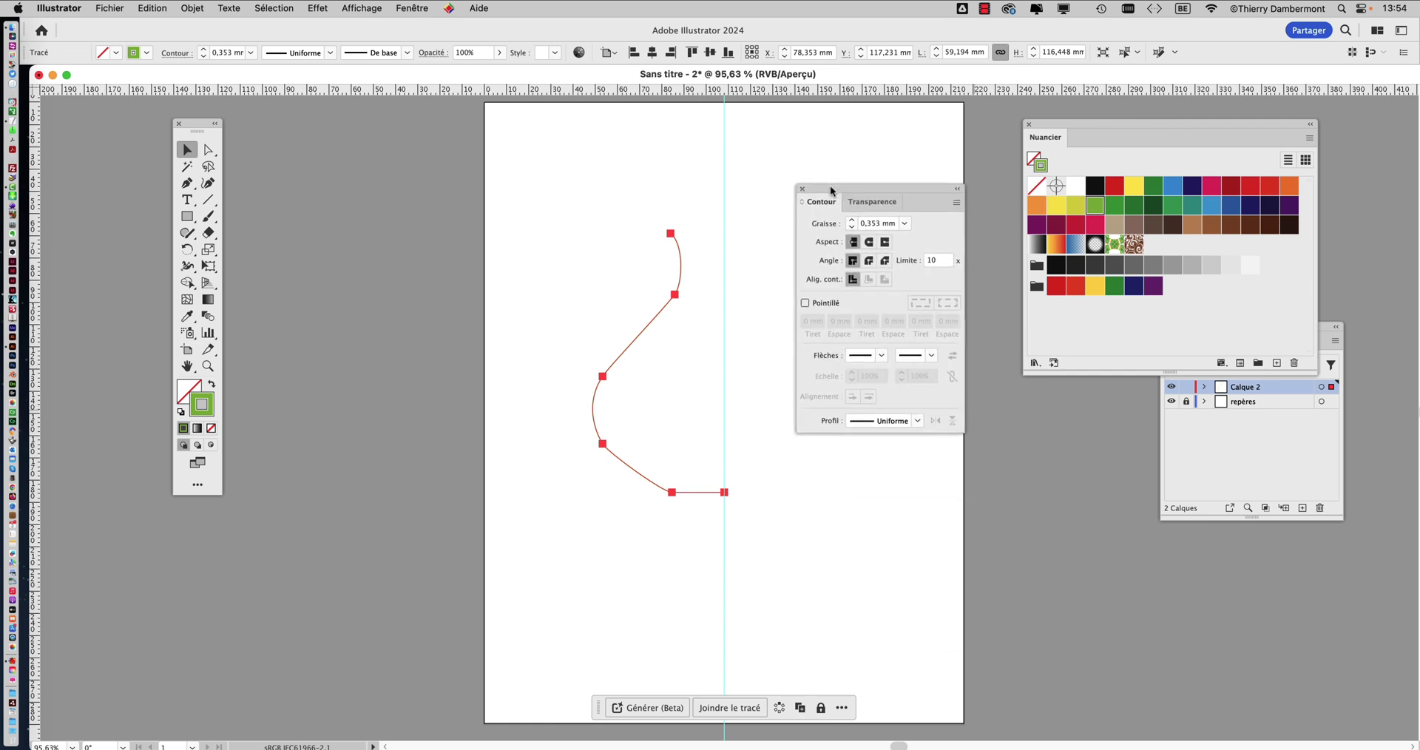
# Set the stroke weight of the selected profile path to 2 mm and check the path
pyautogui.click(854, 226)
pyautogui.click(854, 225)
pyautogui.scroll(3, 681, 250)
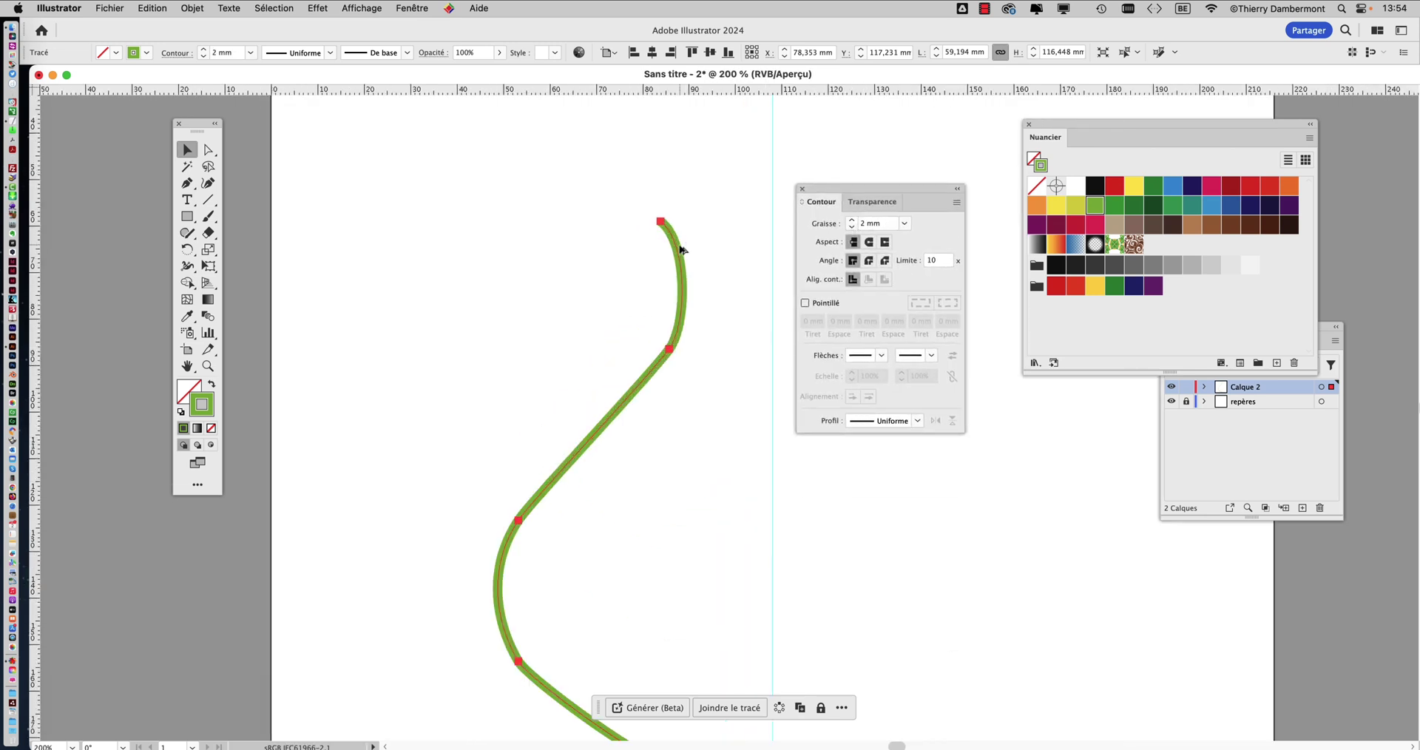
pyautogui.scroll(-2, 681, 325)
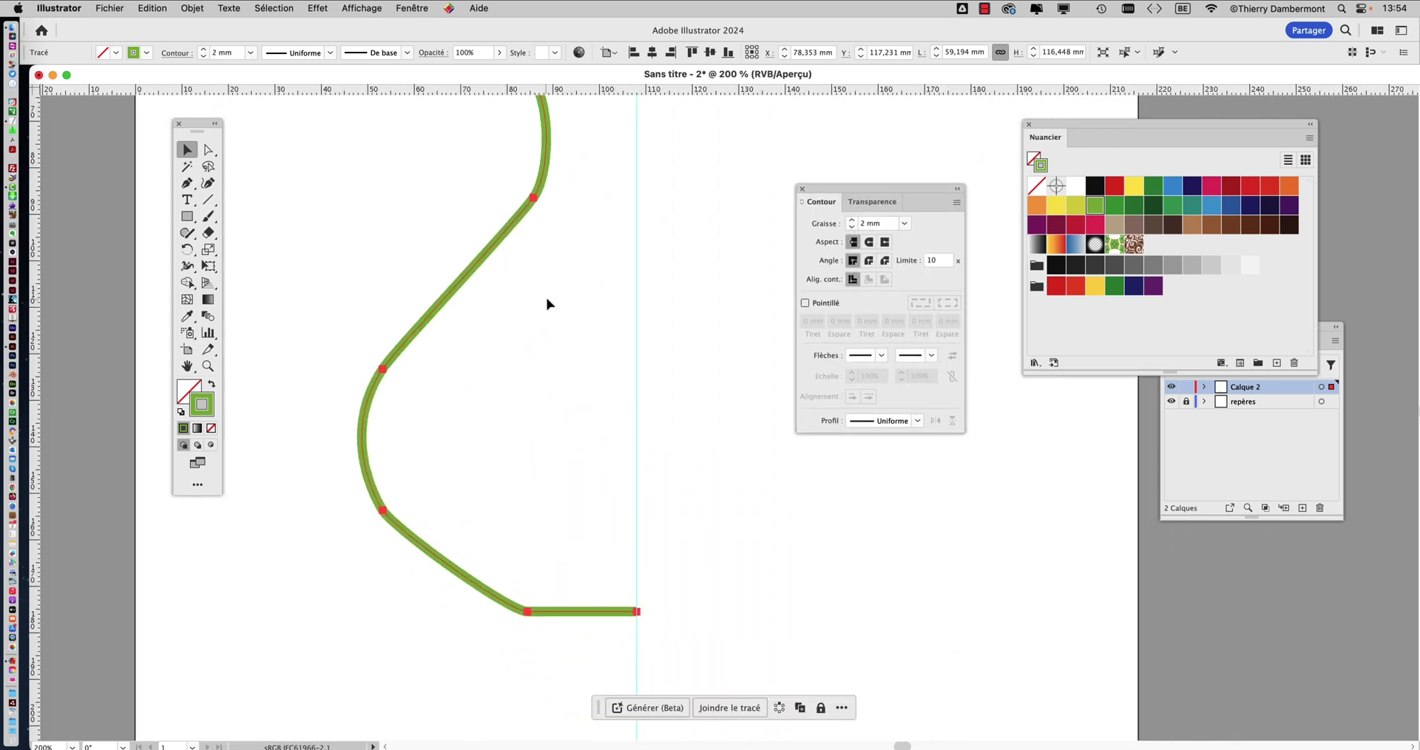
# Save the document as flacon - 01.ai in the TRAVAIL ENSEMBLE folder, accepting the Illustrator 2020 version options
pyautogui.click(109, 8)
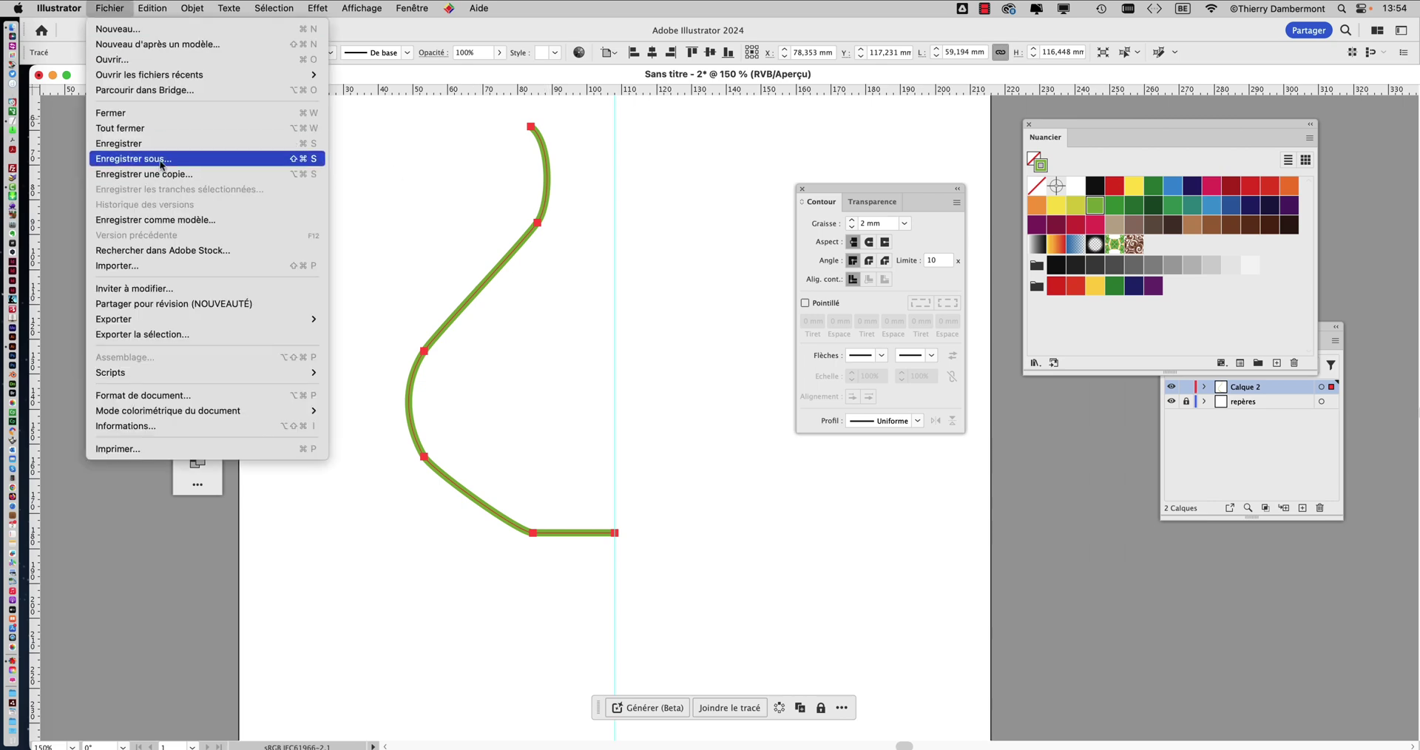
pyautogui.click(148, 157)
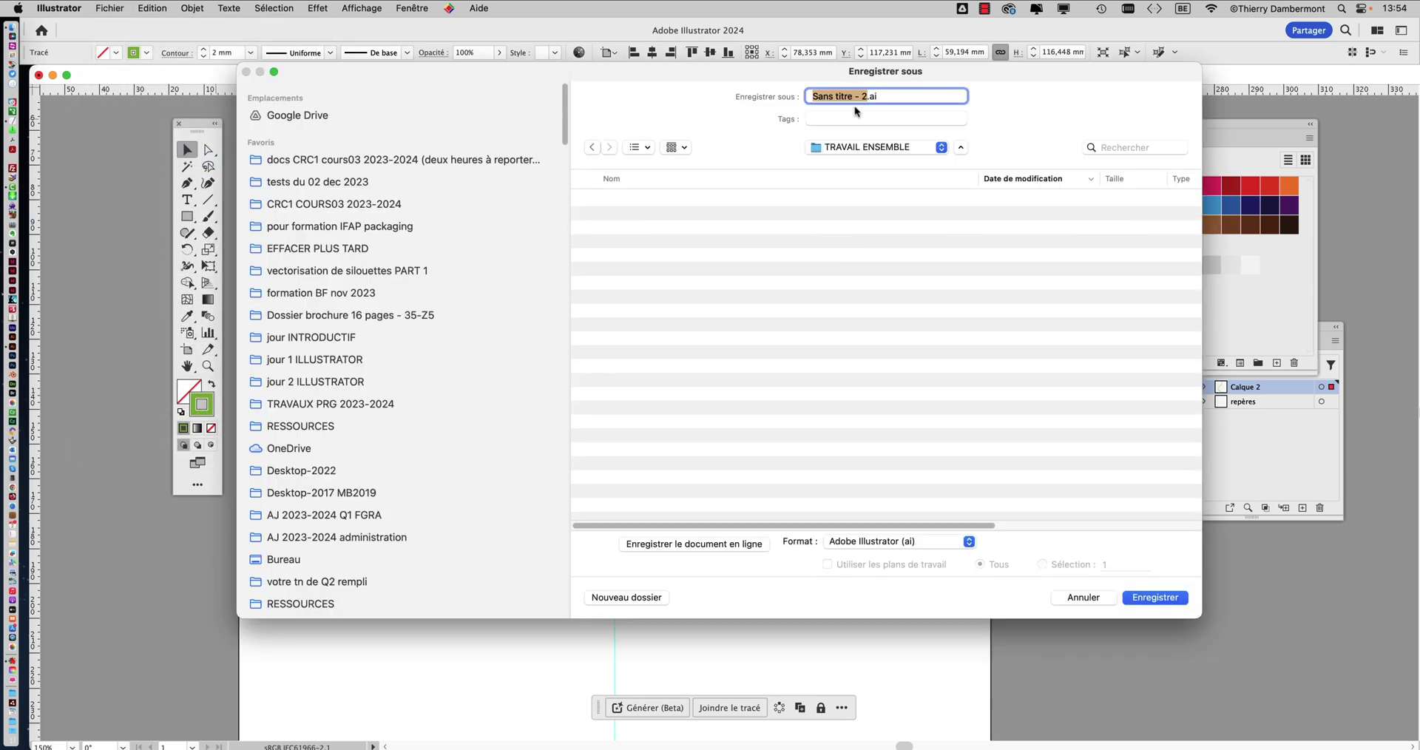
pyautogui.write('flacon - 0')
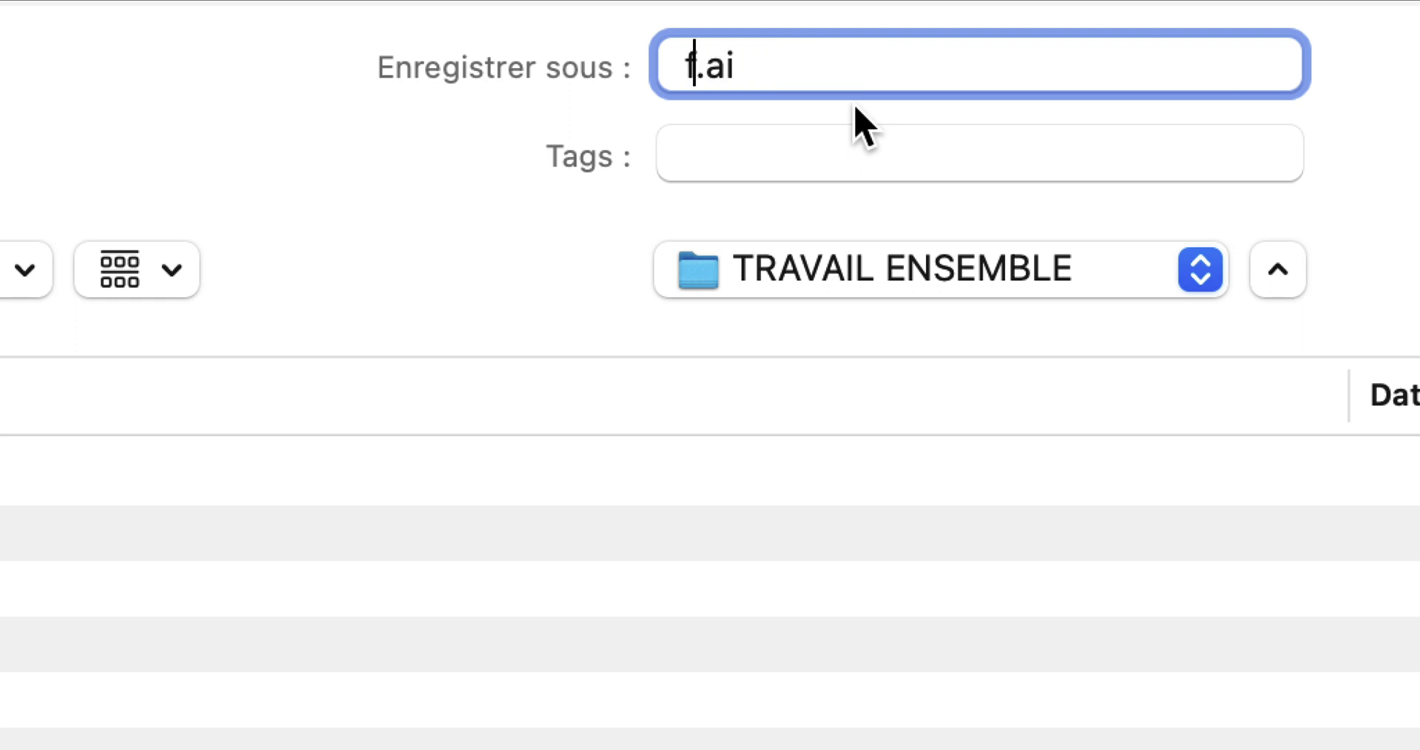
pyautogui.write('1')
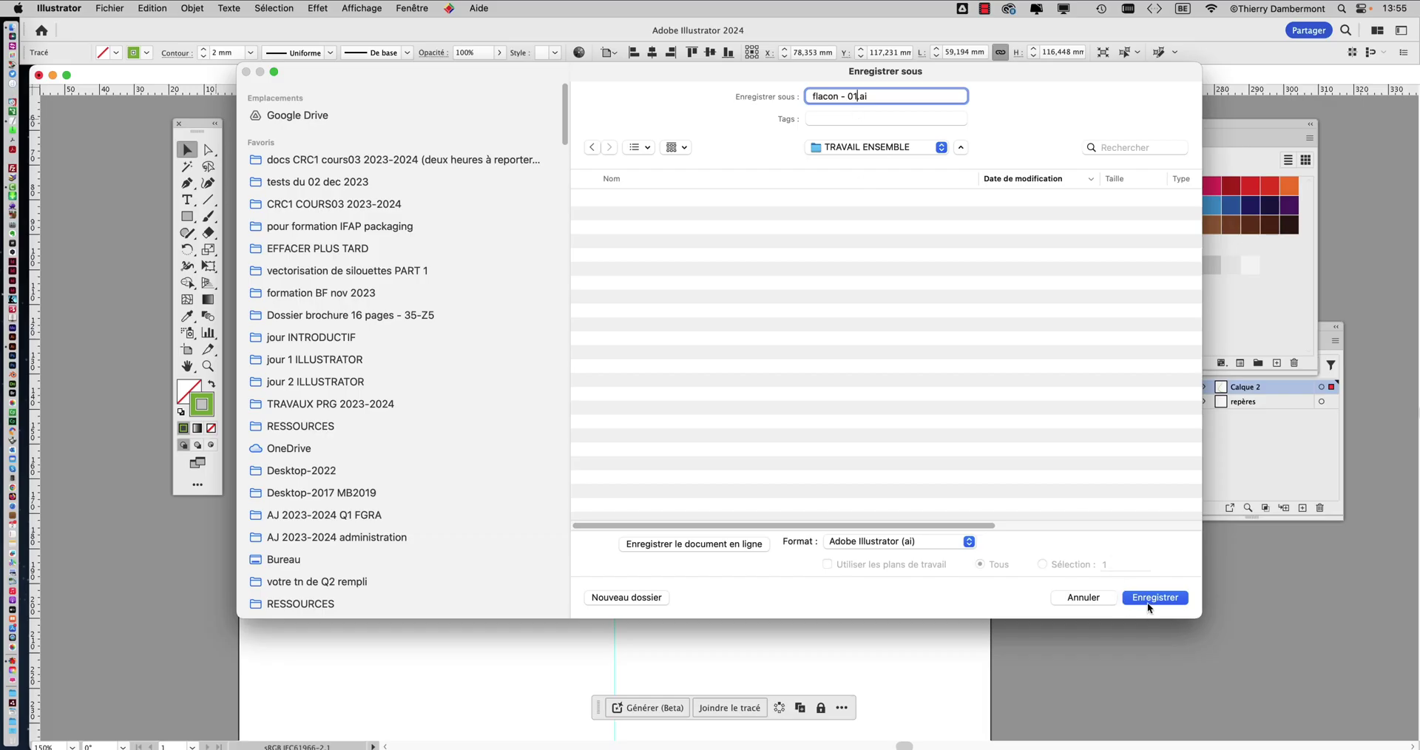
pyautogui.click(1147, 602)
pyautogui.click(1065, 555)
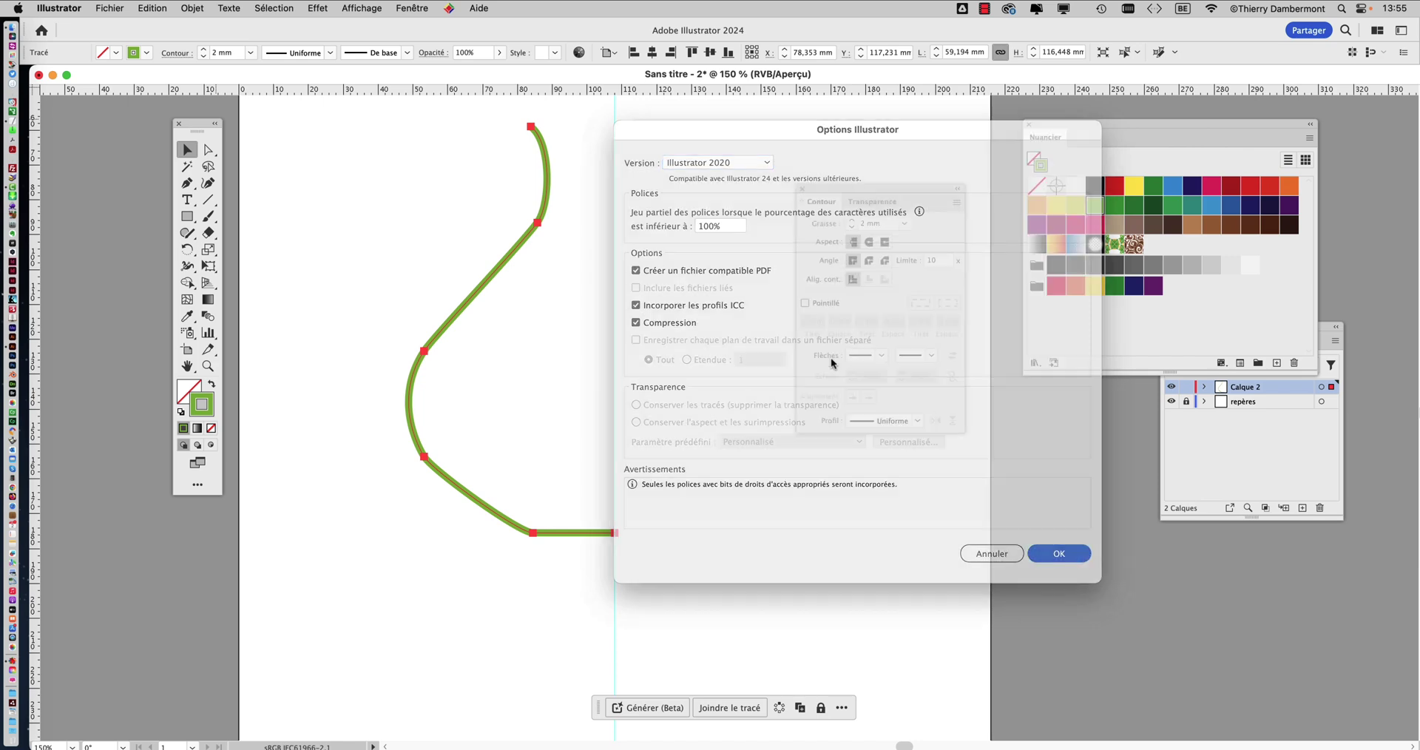
# Move the tools panel to the artboard's outer edge and the Contour panel below the Nuancier panel, clear of the profile
pyautogui.press('super+minus')
pyautogui.press('super+minus')
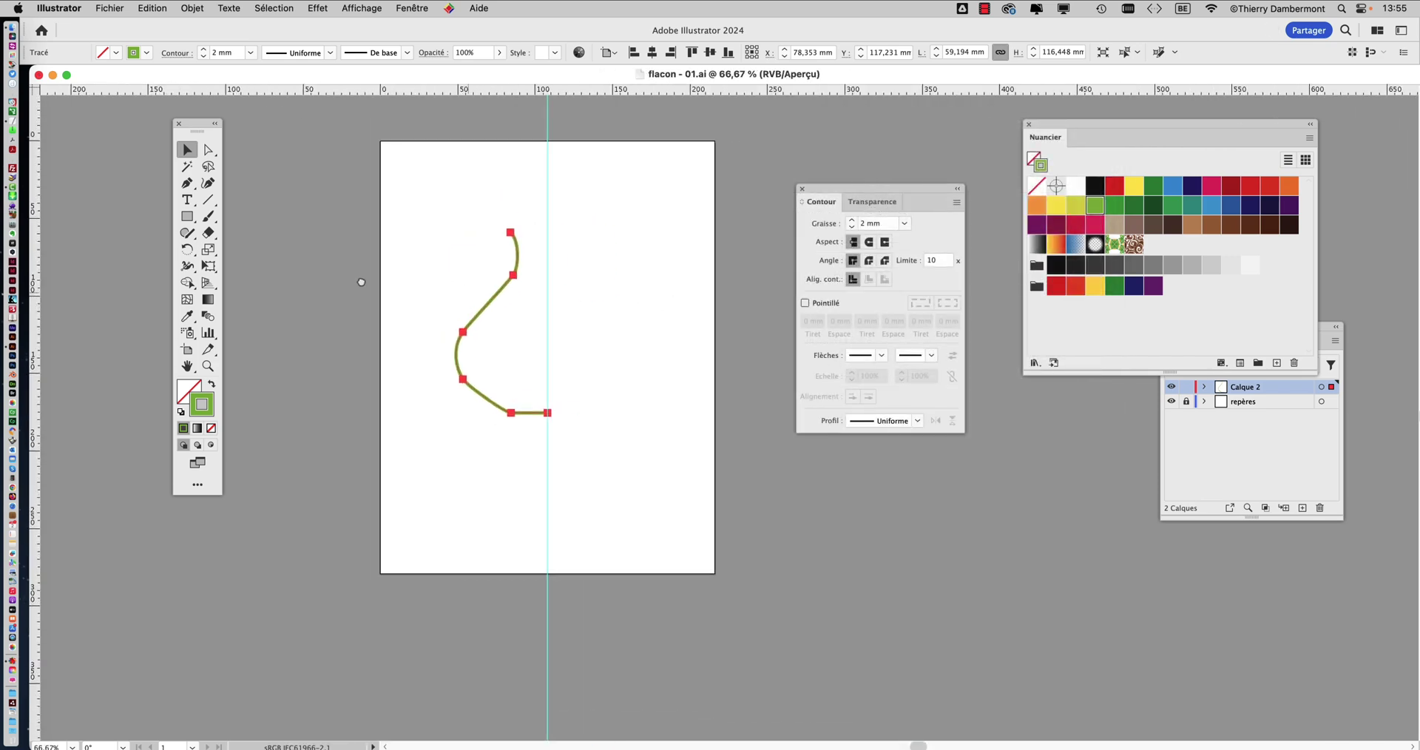
pyautogui.hscroll(3, 370, 274)
pyautogui.press('super+plus')
pyautogui.press('super+plus')
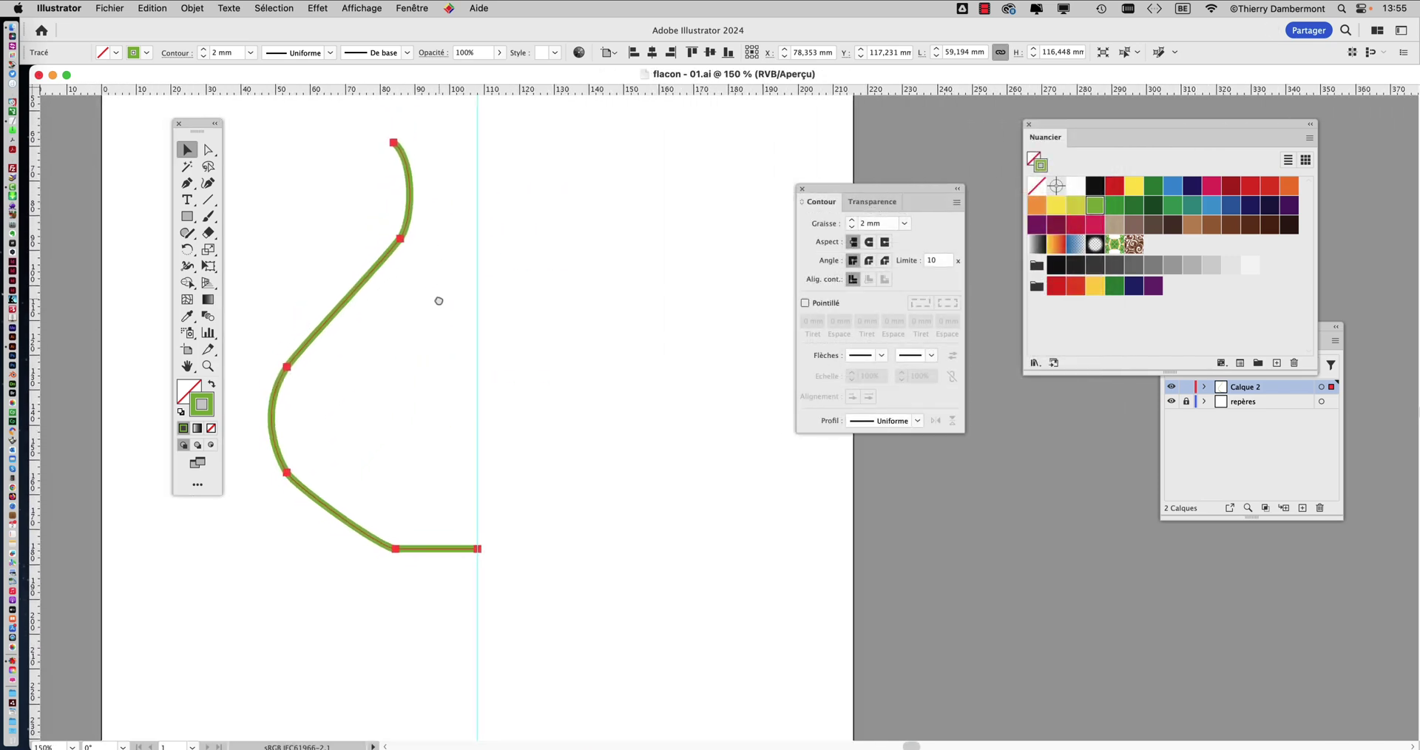
pyautogui.moveTo(201, 129); pyautogui.dragTo(111, 123)
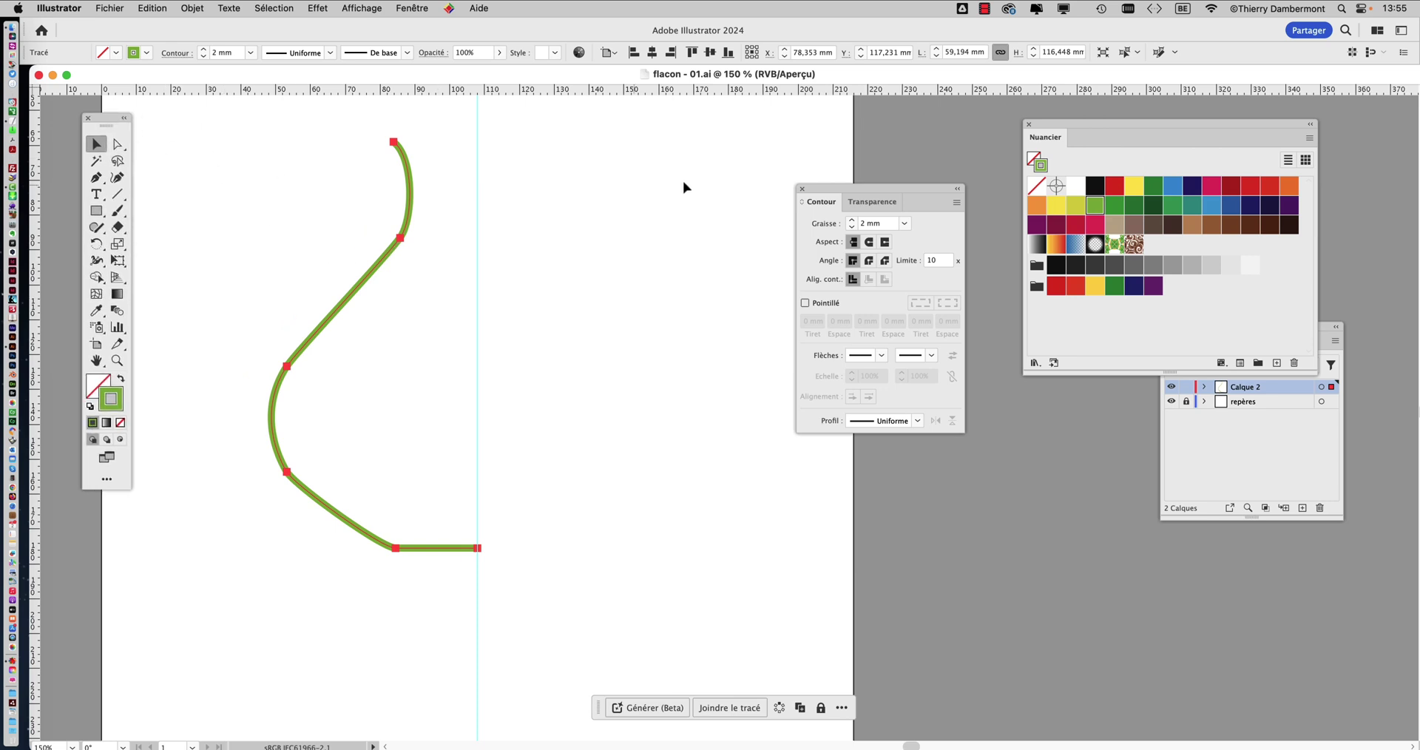
pyautogui.moveTo(853, 198); pyautogui.dragTo(978, 431)
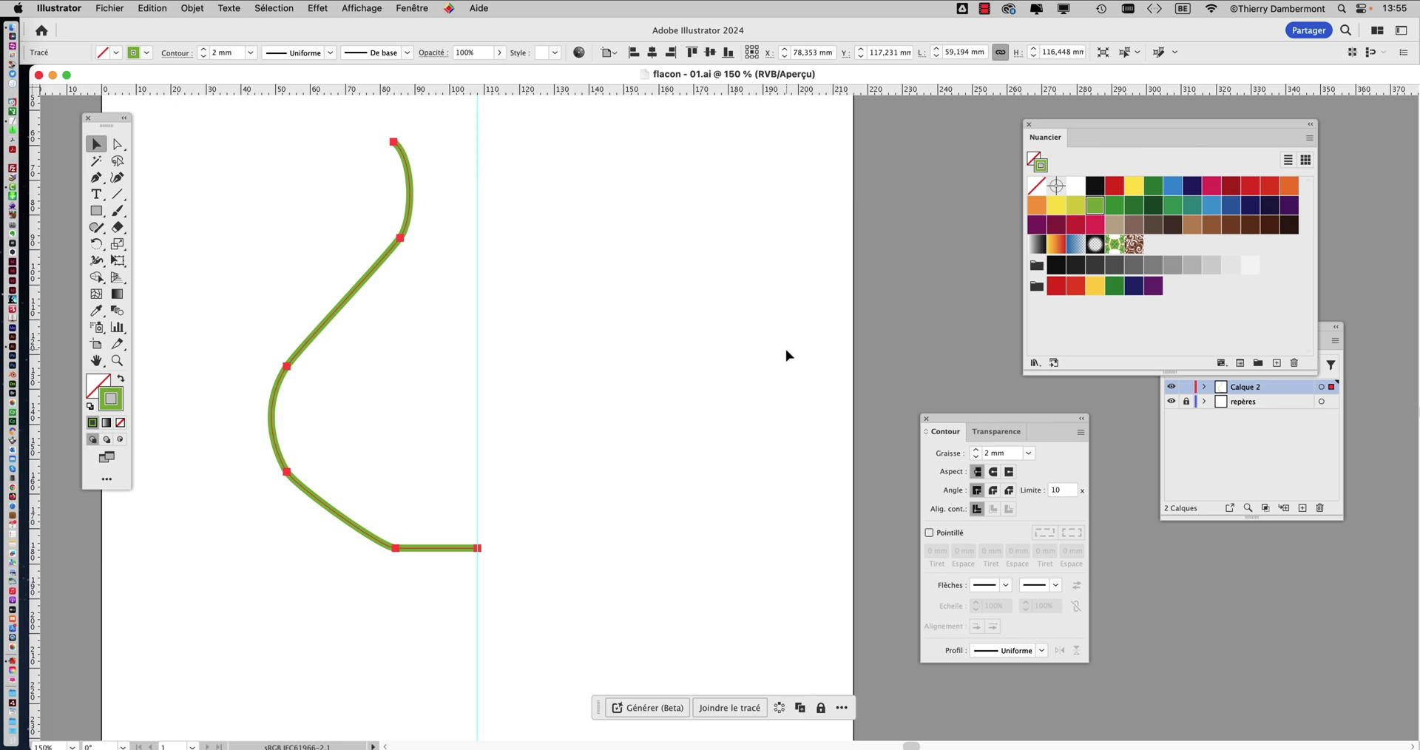
pyautogui.moveTo(961, 420); pyautogui.dragTo(1085, 447)
# Show the 3D et matières panel, place it beside the profile and make it smaller
pyautogui.click(405, 8)
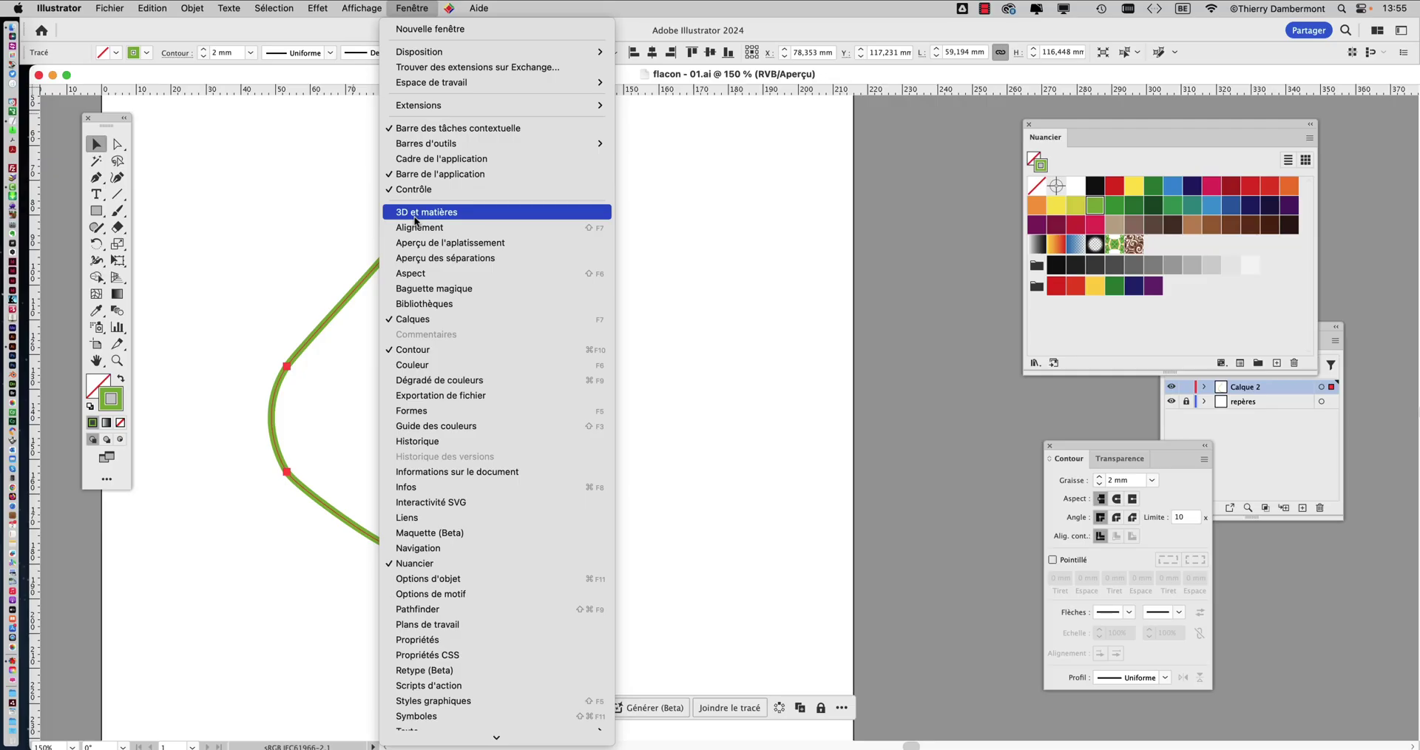
pyautogui.click(415, 217)
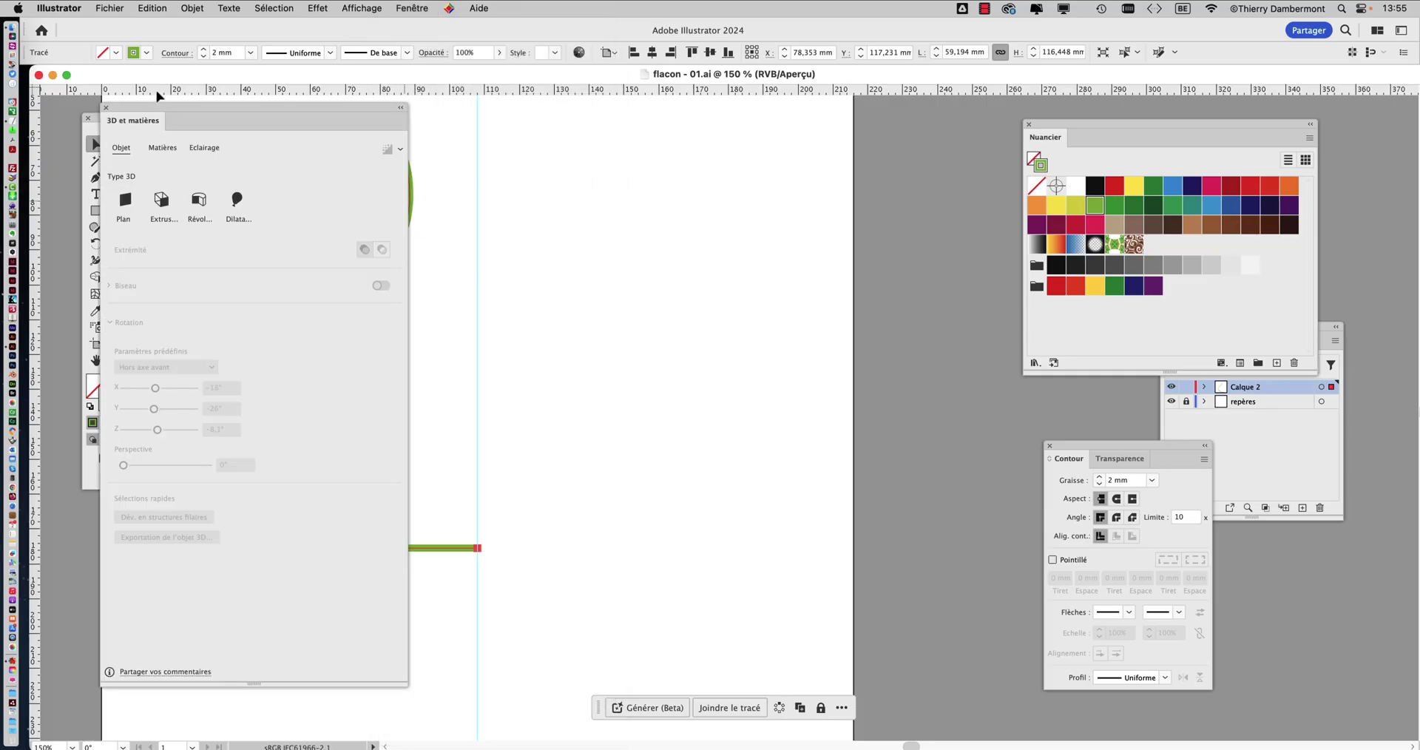
pyautogui.moveTo(172, 108); pyautogui.dragTo(758, 120)
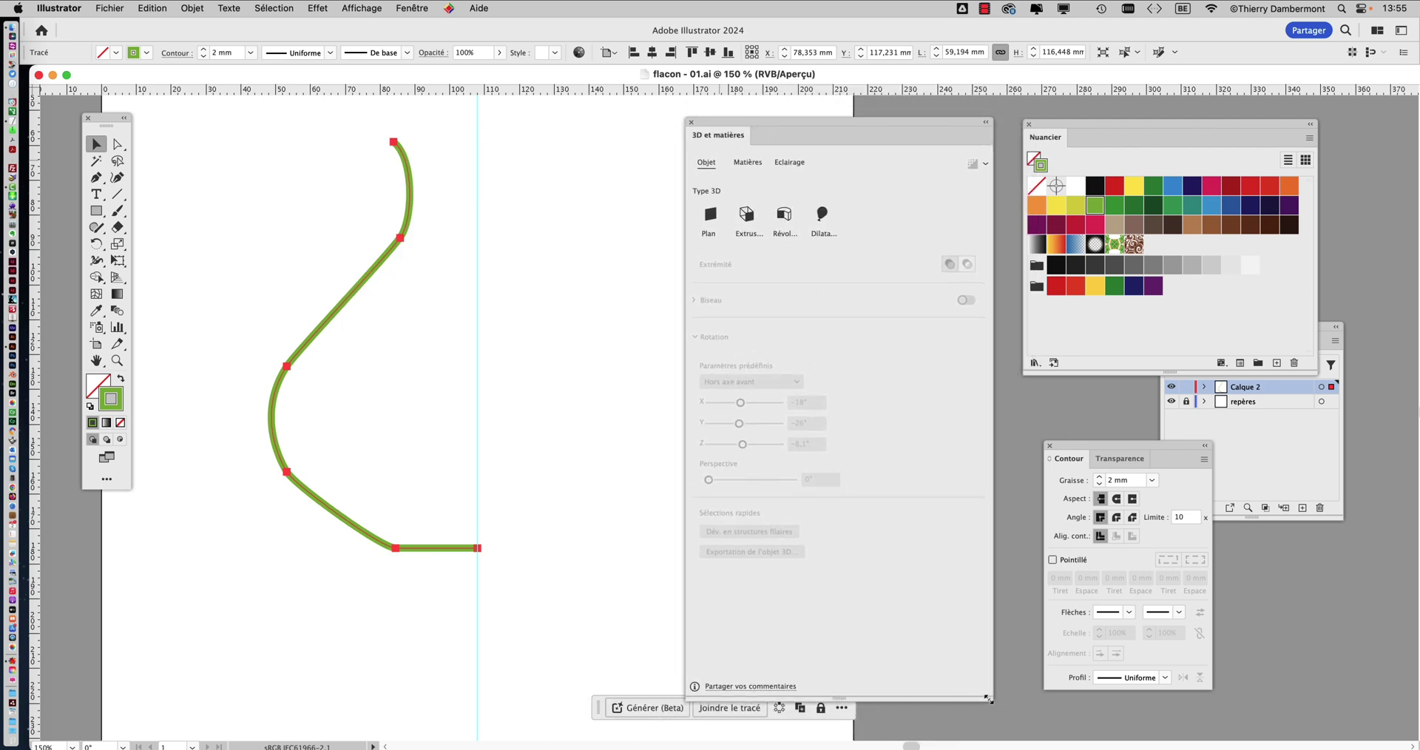
pyautogui.moveTo(989, 698); pyautogui.dragTo(925, 609)
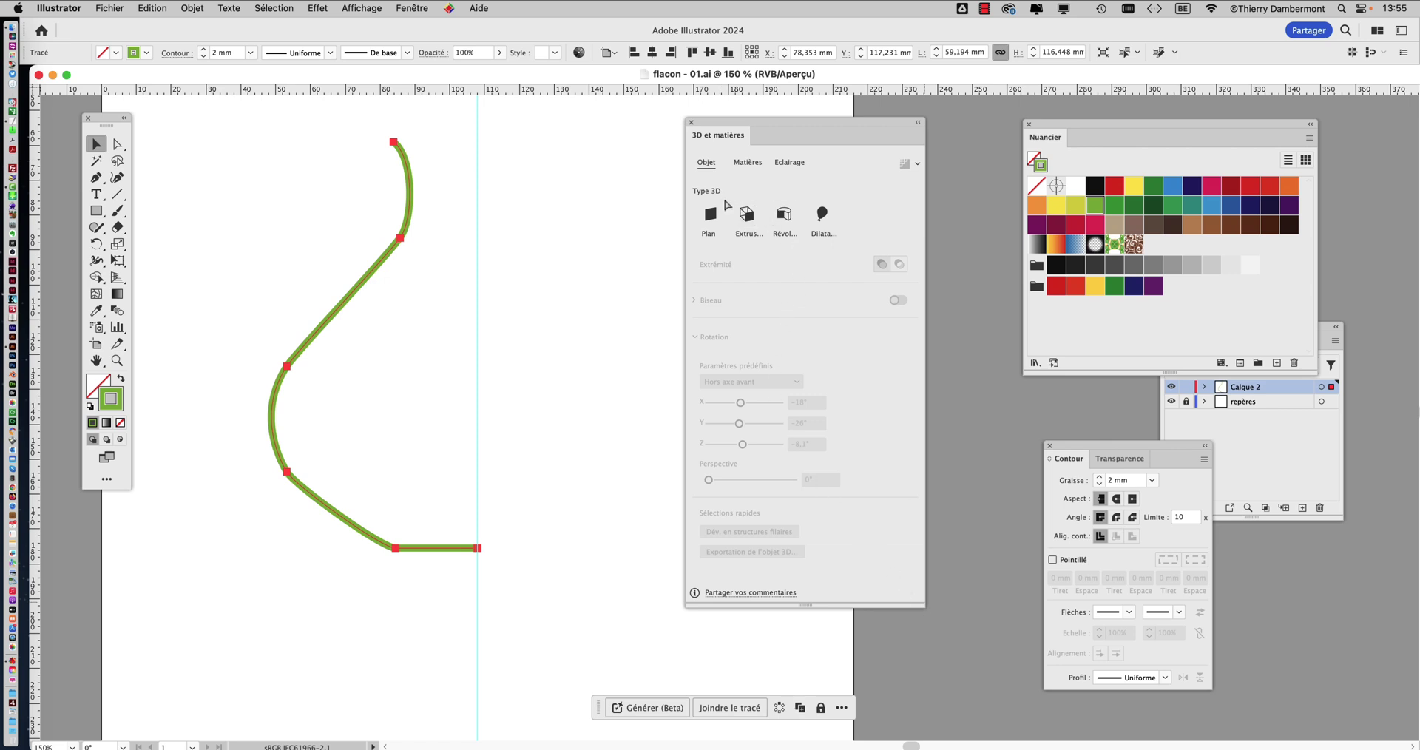
# Reselect the profile path, apply the Révolution 3D type to it and resize the 3D et matières panel to show its settings
pyautogui.click(378, 182)
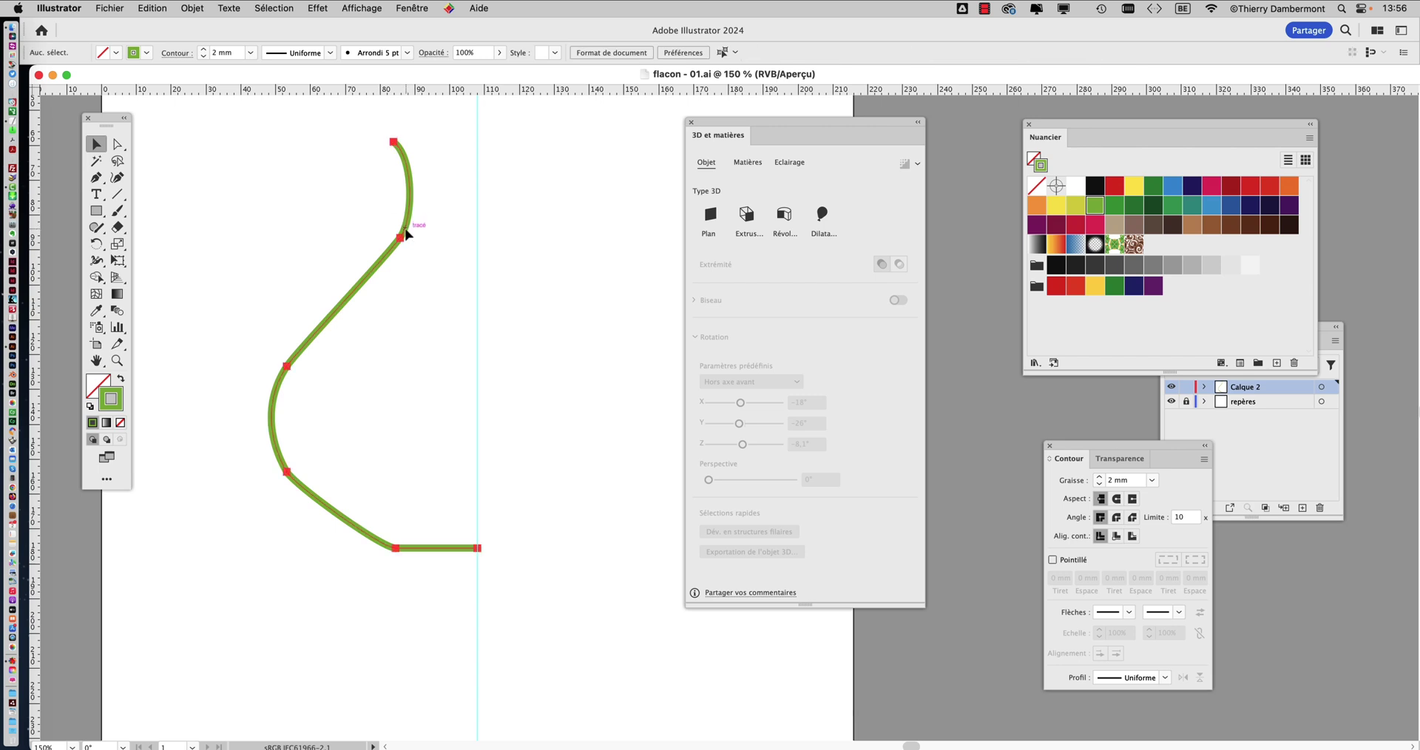
pyautogui.click(404, 232)
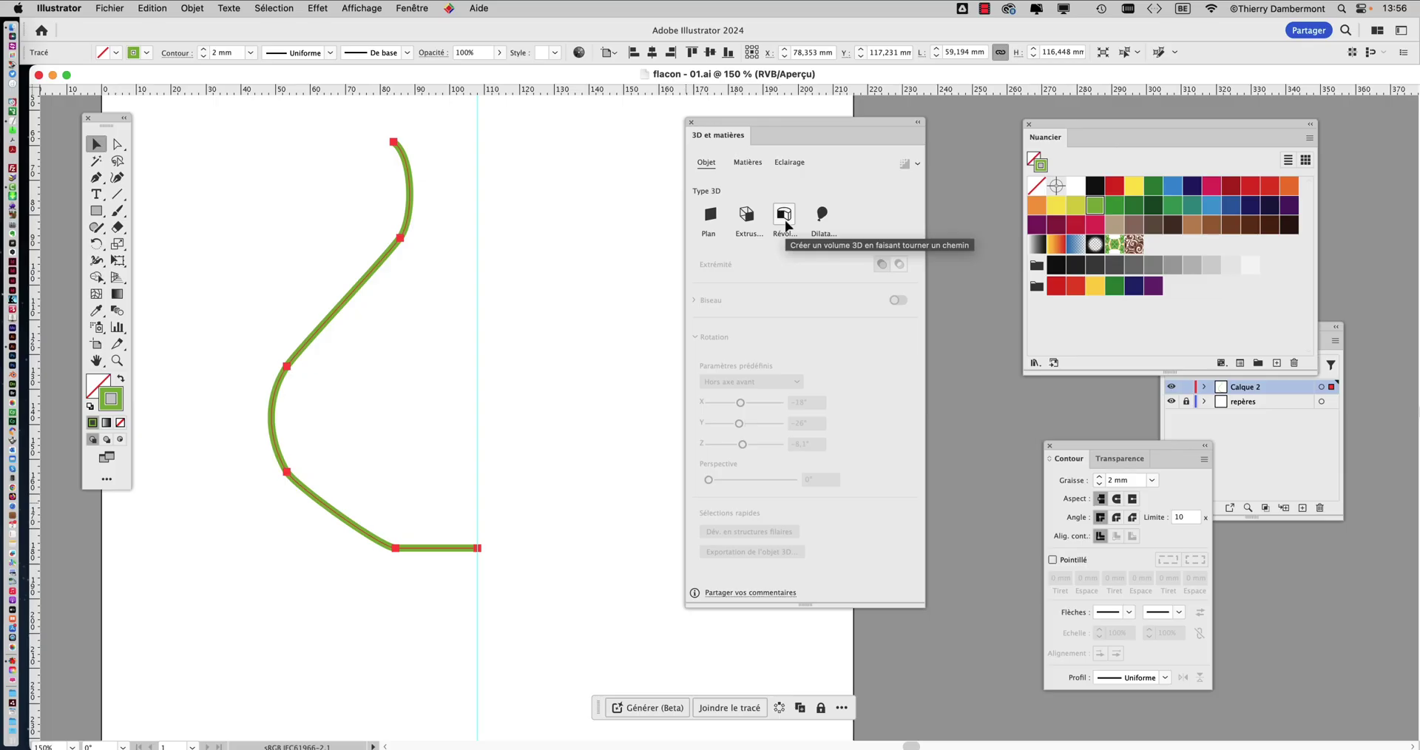
pyautogui.moveTo(920, 606); pyautogui.dragTo(1176, 501)
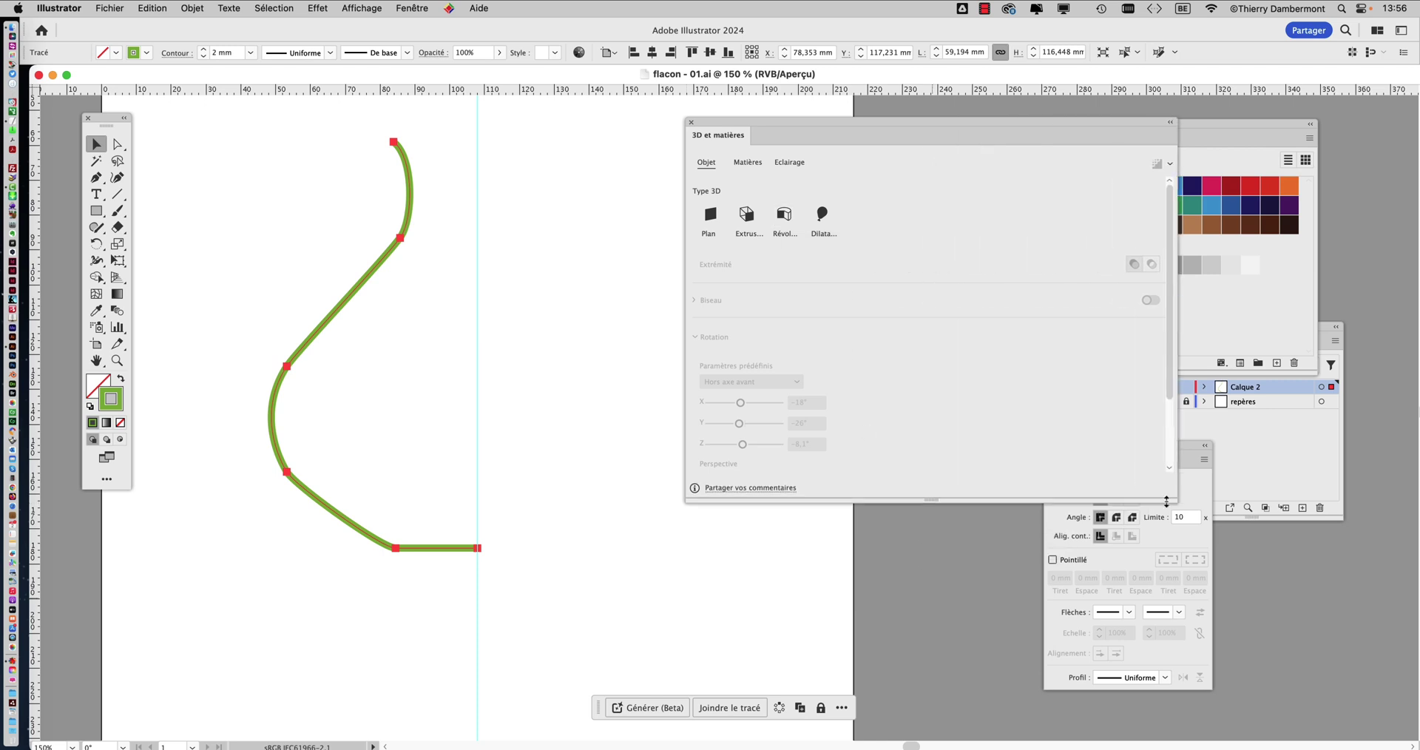
pyautogui.click(787, 223)
pyautogui.moveTo(989, 487); pyautogui.dragTo(903, 570)
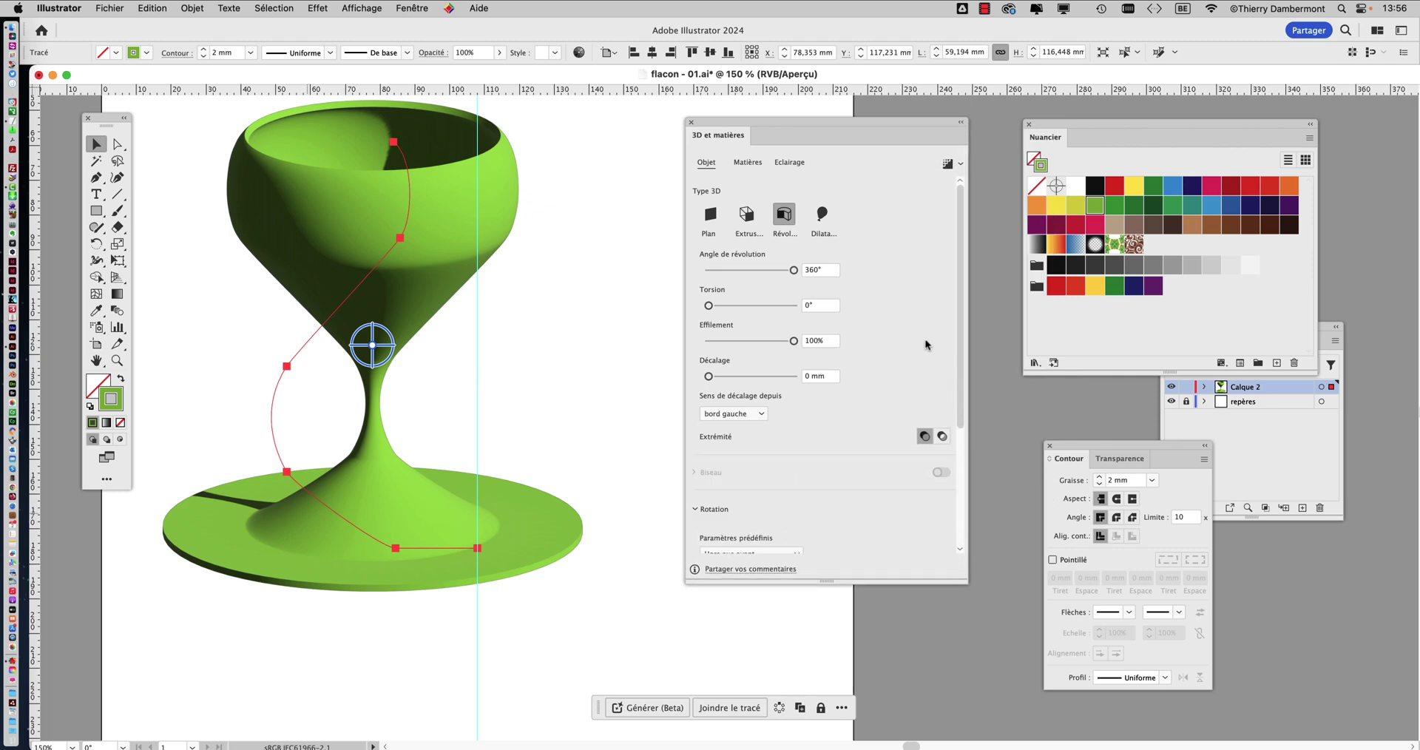